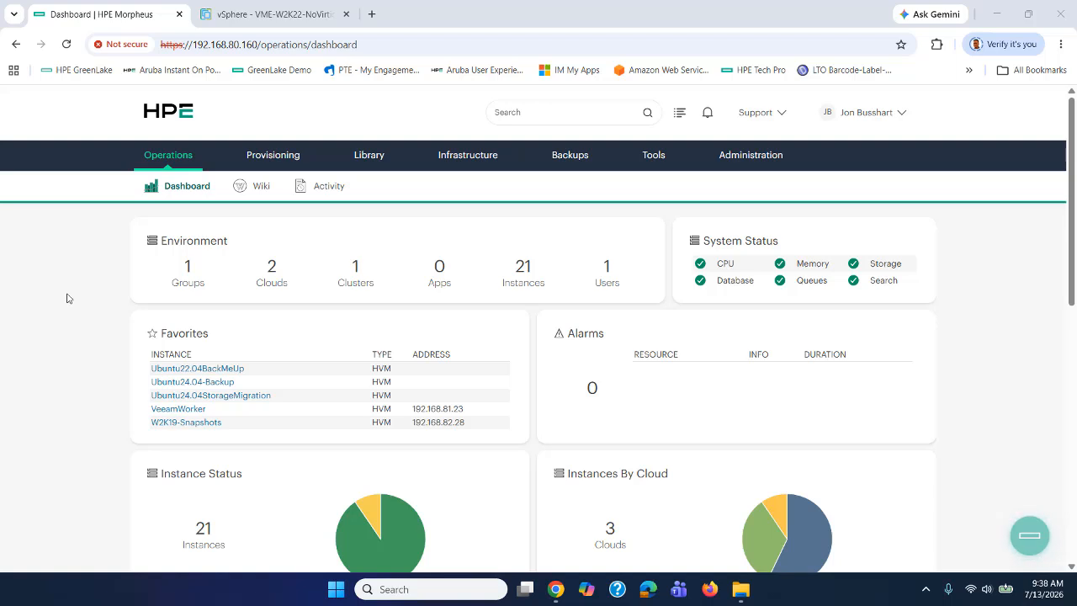
Open Infrastructure > Clouds to list the dhcivcenter.hpeast.sc and OurPrivateCloud-1 clouds.
mouse_move(468, 155)
click(471, 221)
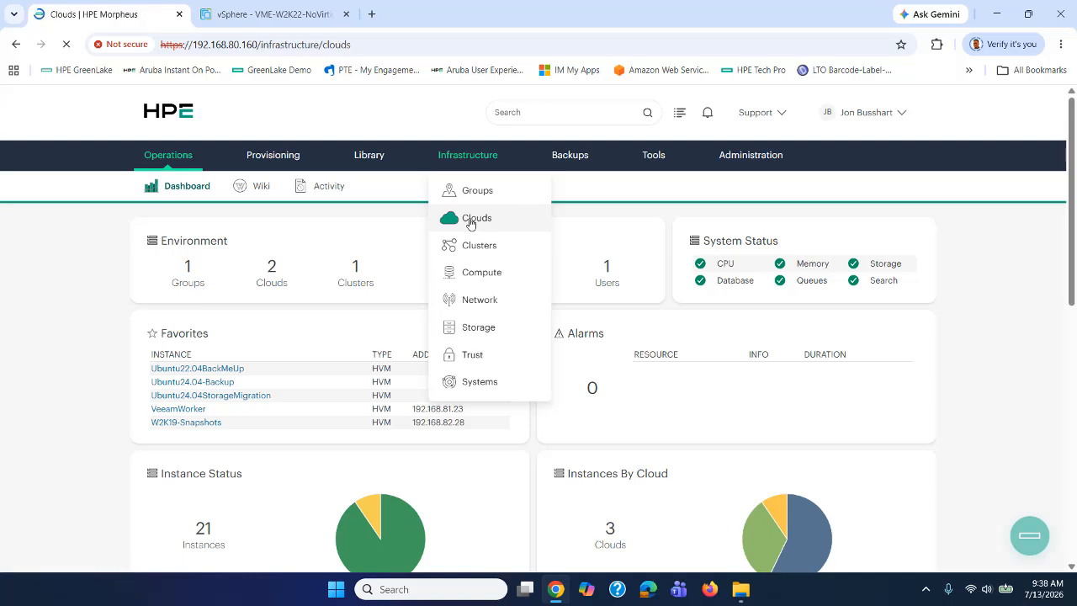
scroll(418, 485, down, 3)
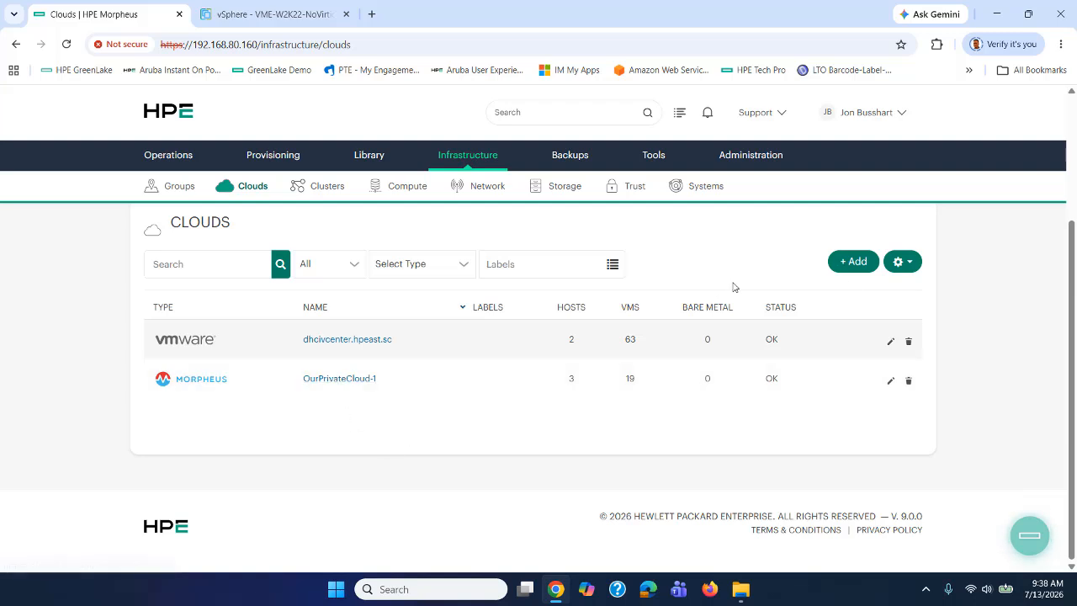
Review the Create Cloud form for a VMware vCenter cloud, then cancel the wizard.
click(843, 266)
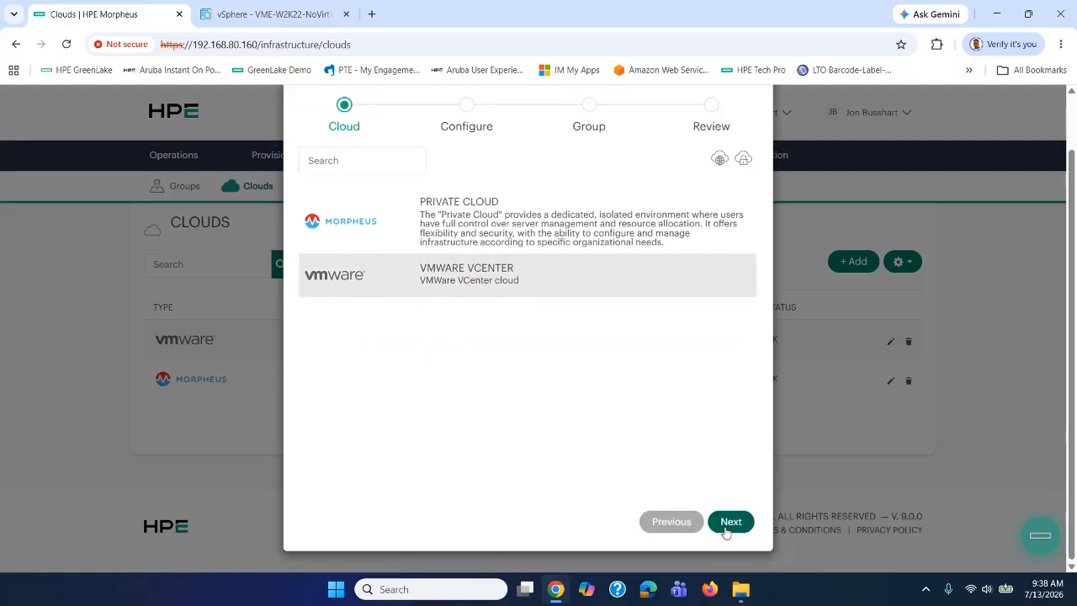
click(726, 522)
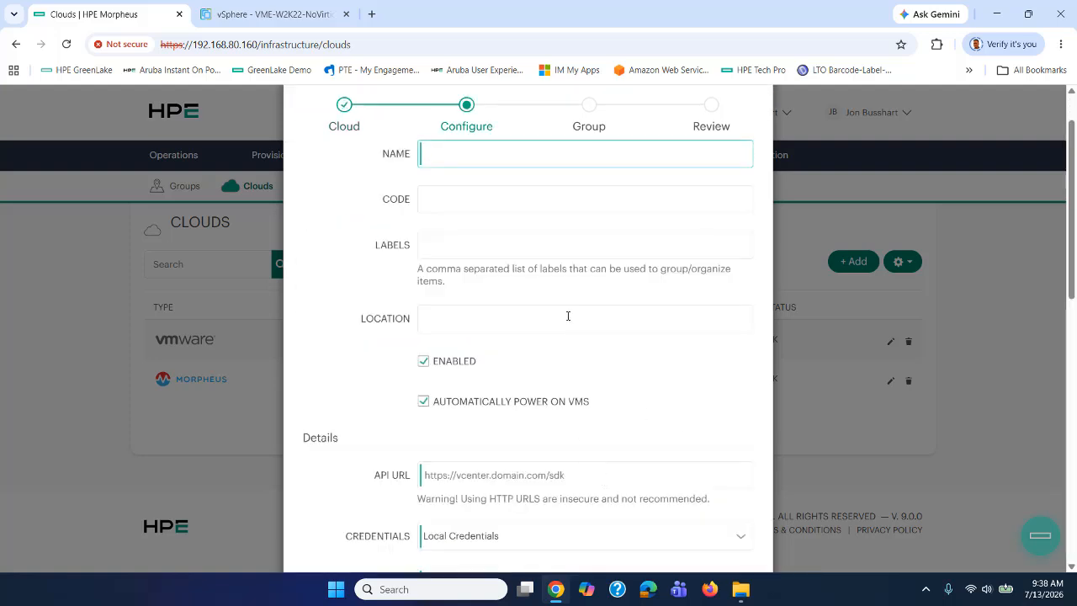
scroll(484, 265, down, 6)
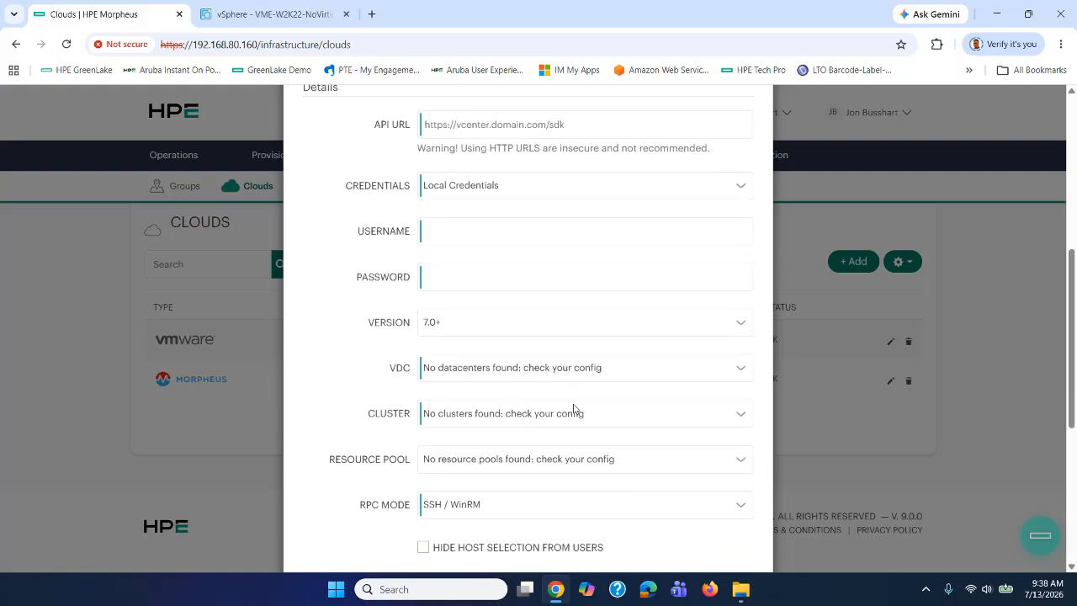
scroll(574, 409, up, 6)
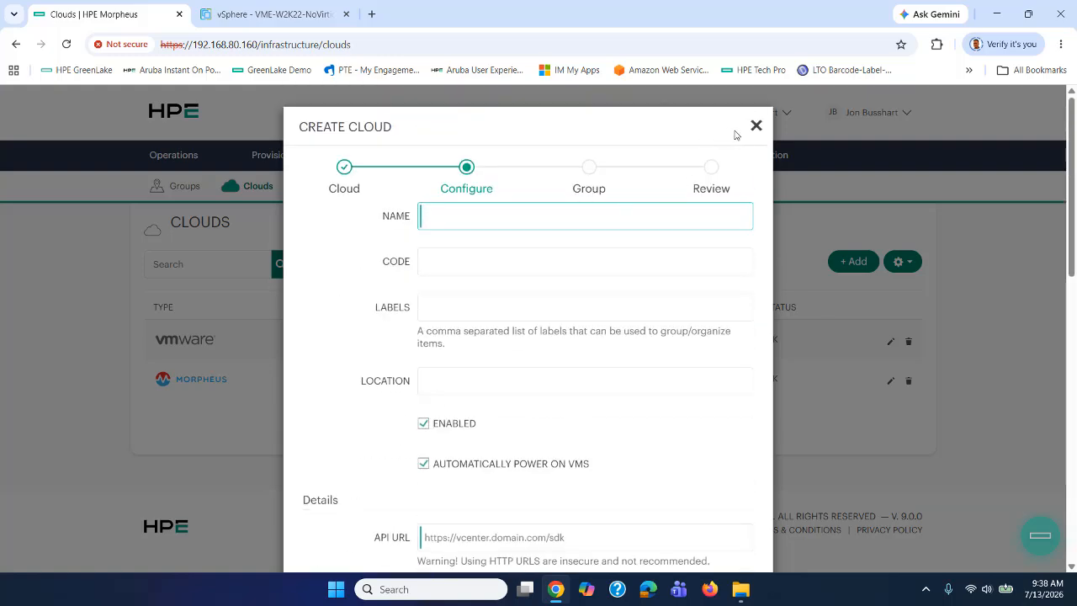
click(755, 126)
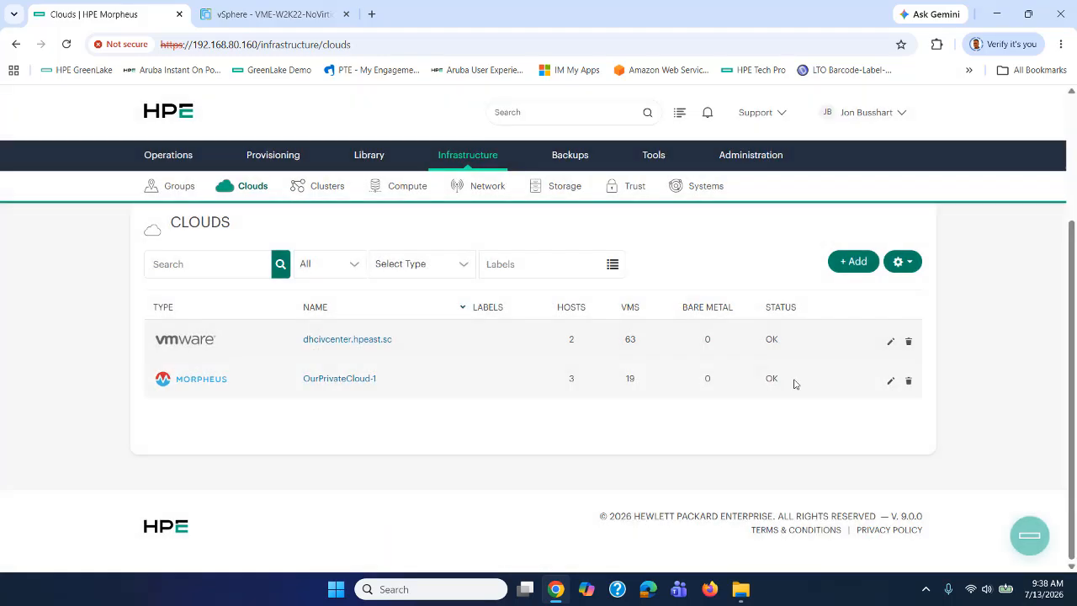
click(891, 341)
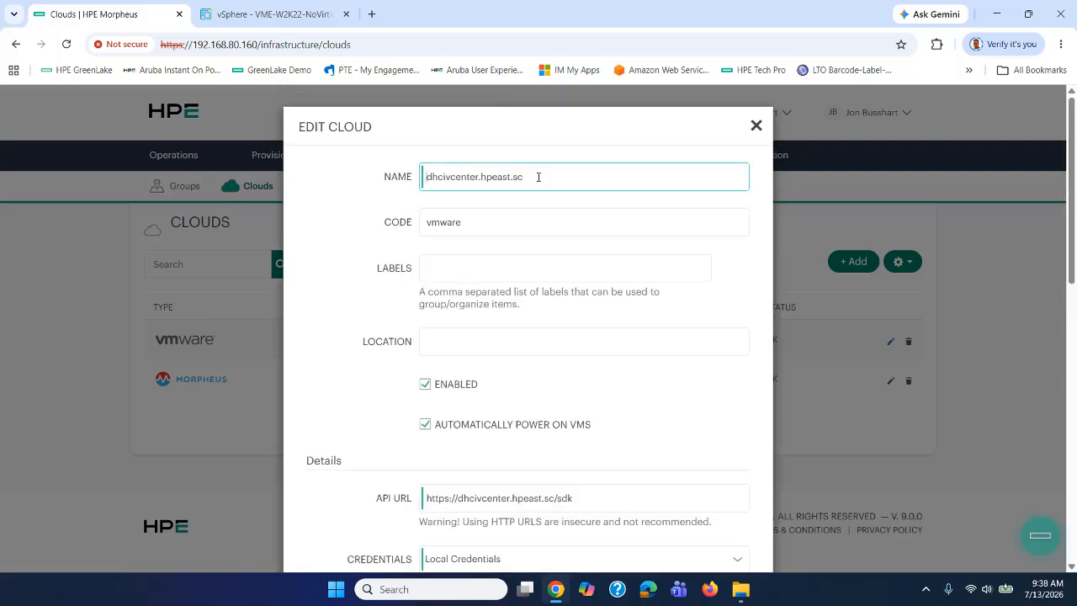
scroll(368, 327, down, 2)
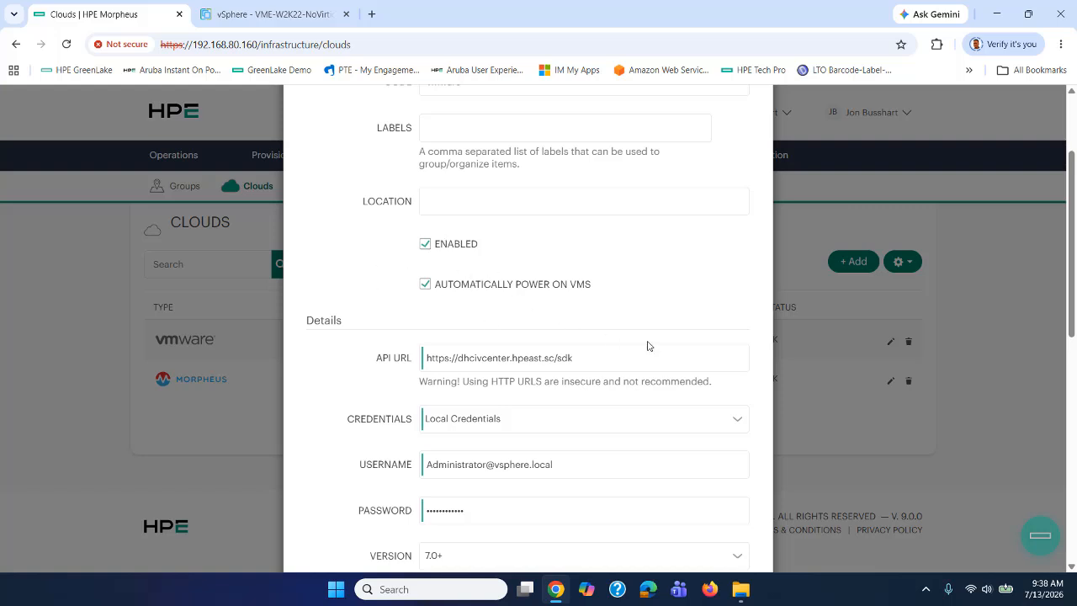
scroll(649, 346, down, 2)
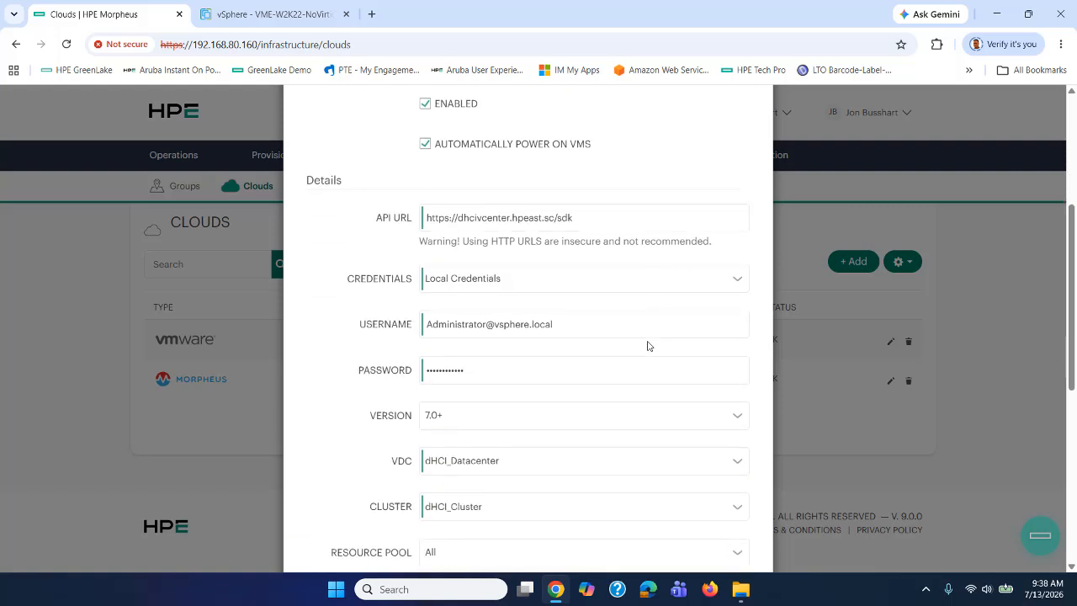
click(592, 222)
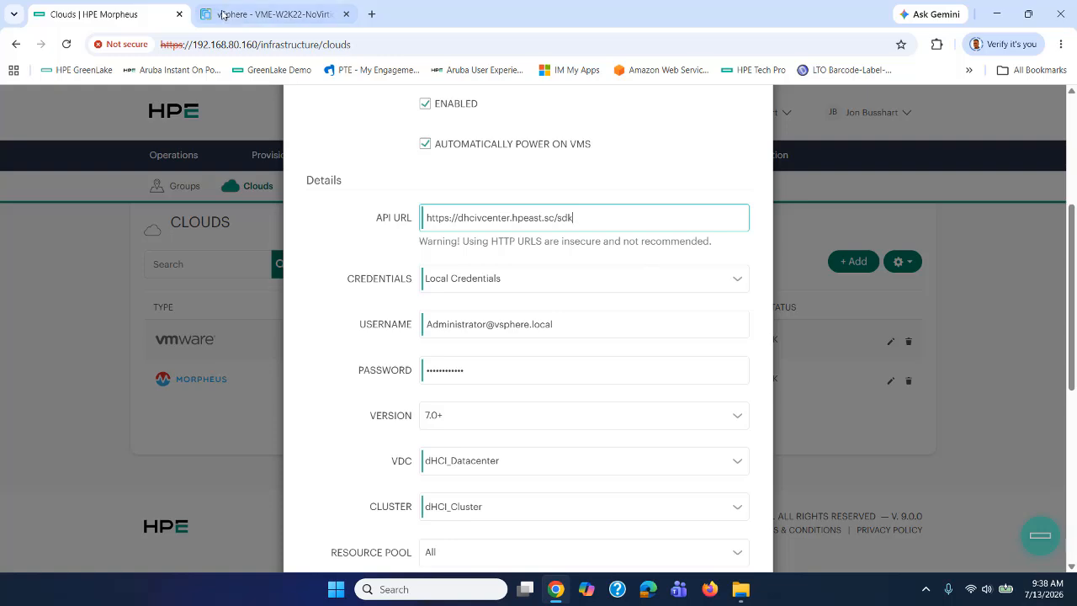
click(252, 14)
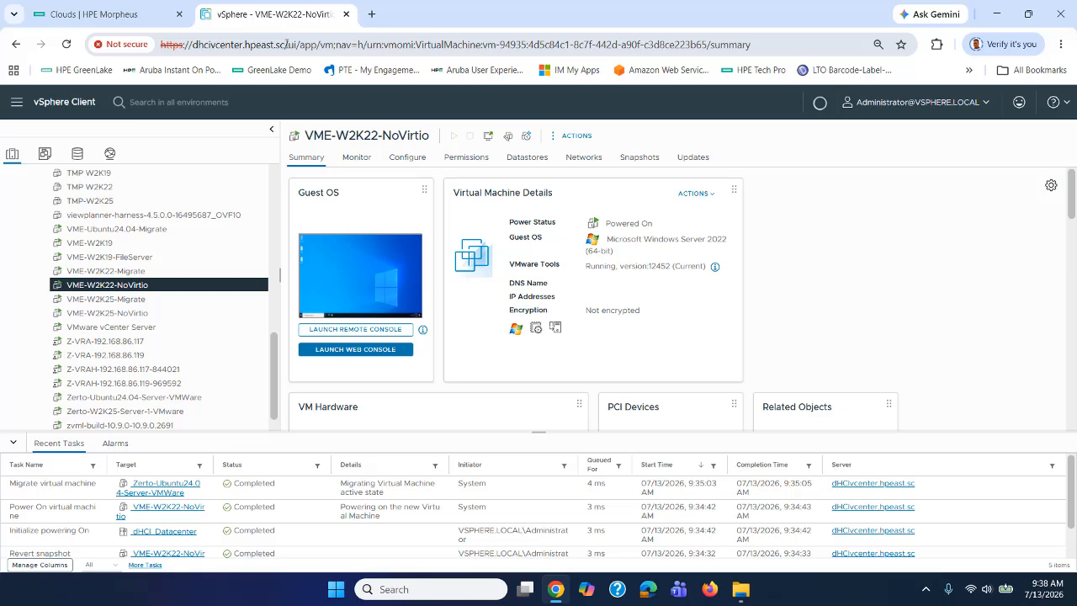
drag(286, 44, 190, 44)
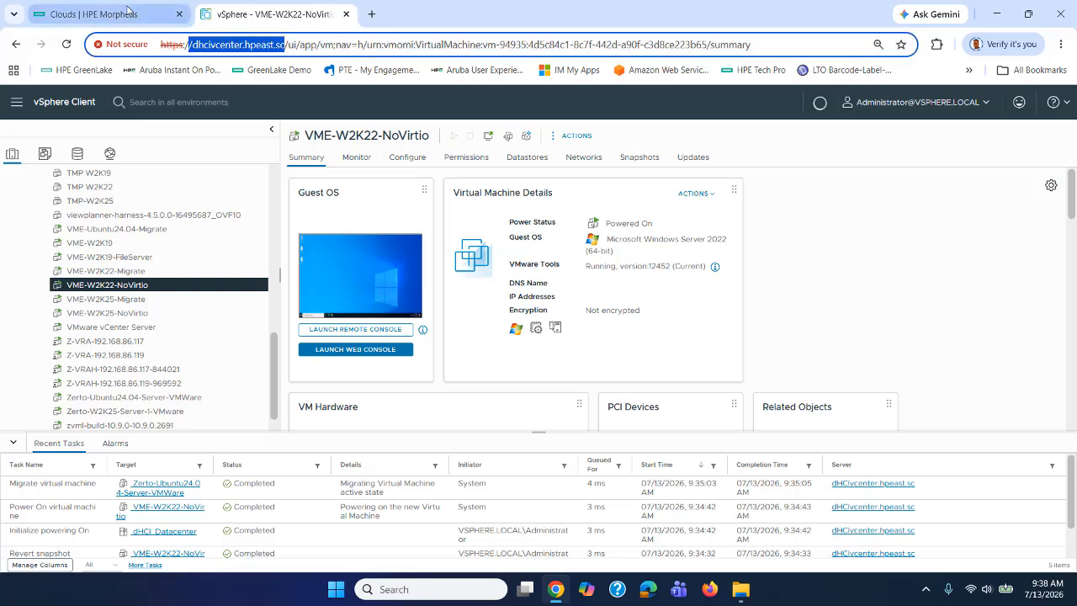
click(128, 10)
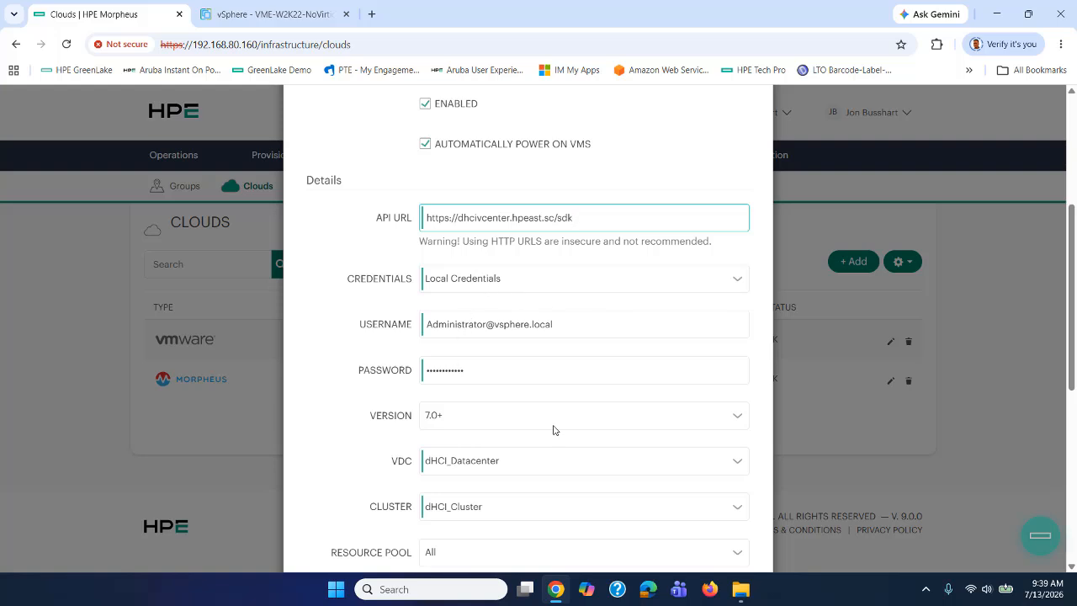
scroll(553, 430, down, 1)
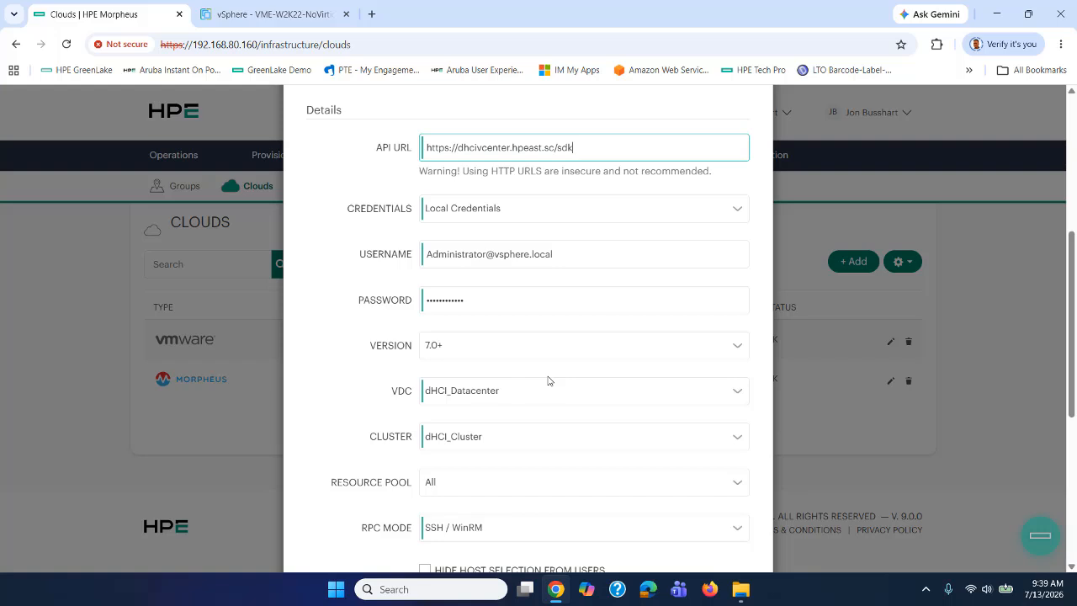
scroll(547, 382, down, 2)
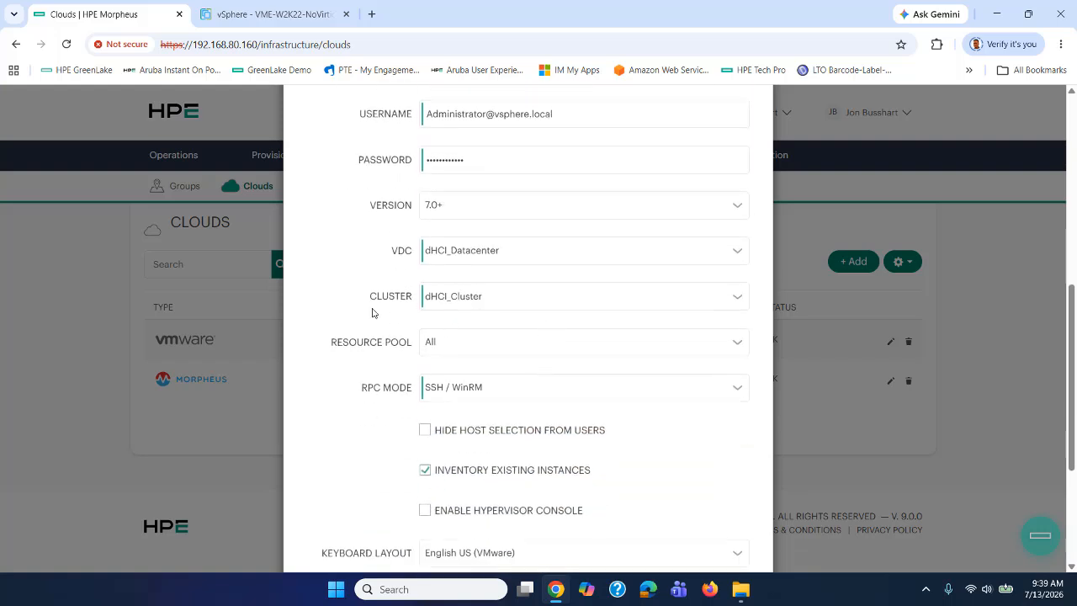
click(250, 15)
scroll(112, 313, up, 3)
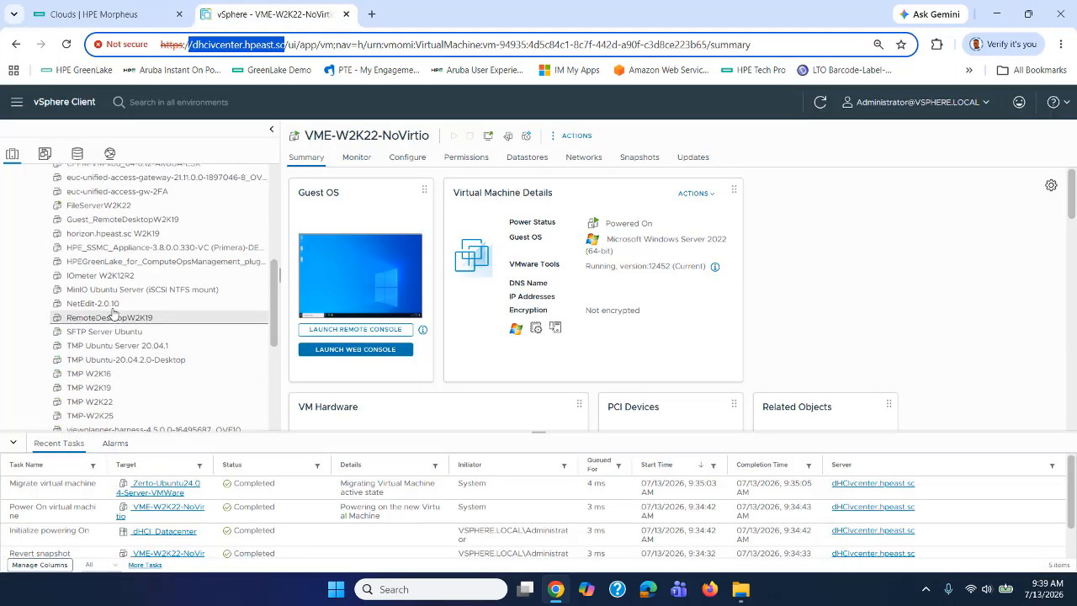
scroll(112, 313, up, 5)
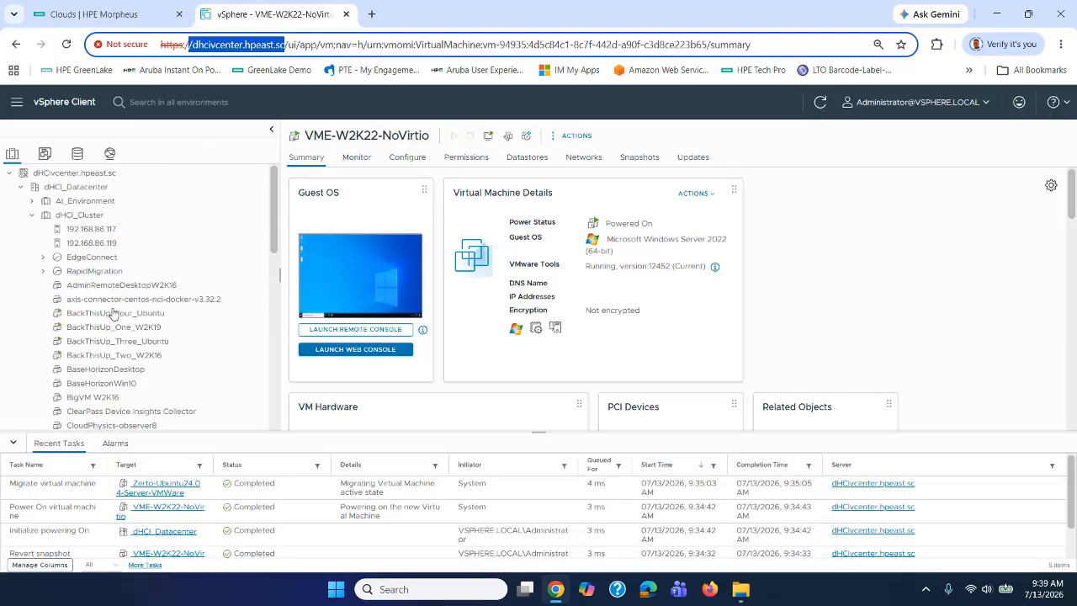
click(76, 187)
click(79, 214)
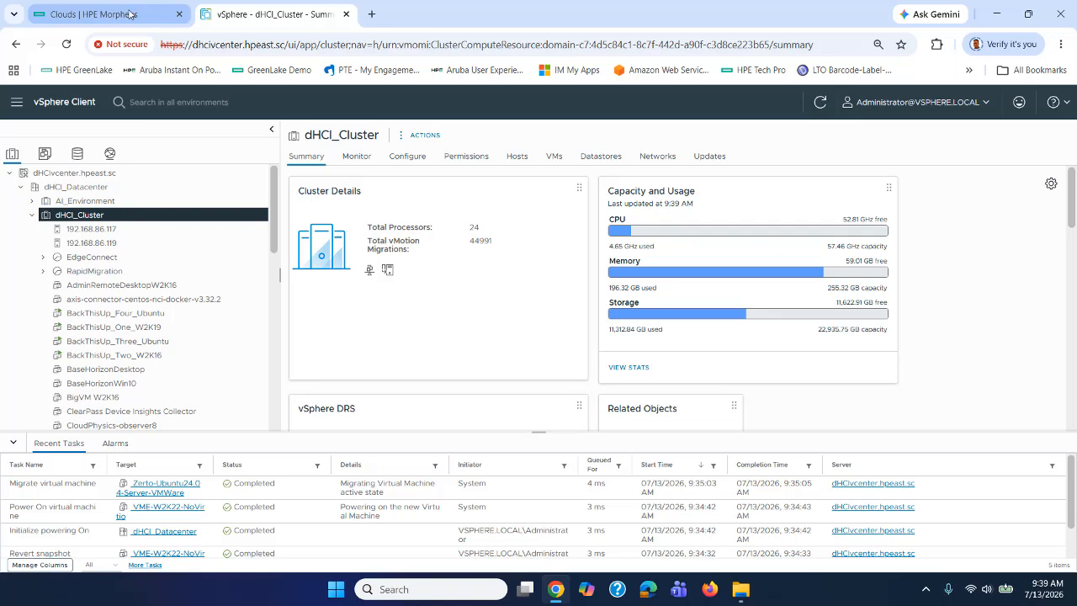
click(130, 14)
scroll(545, 347, down, 3)
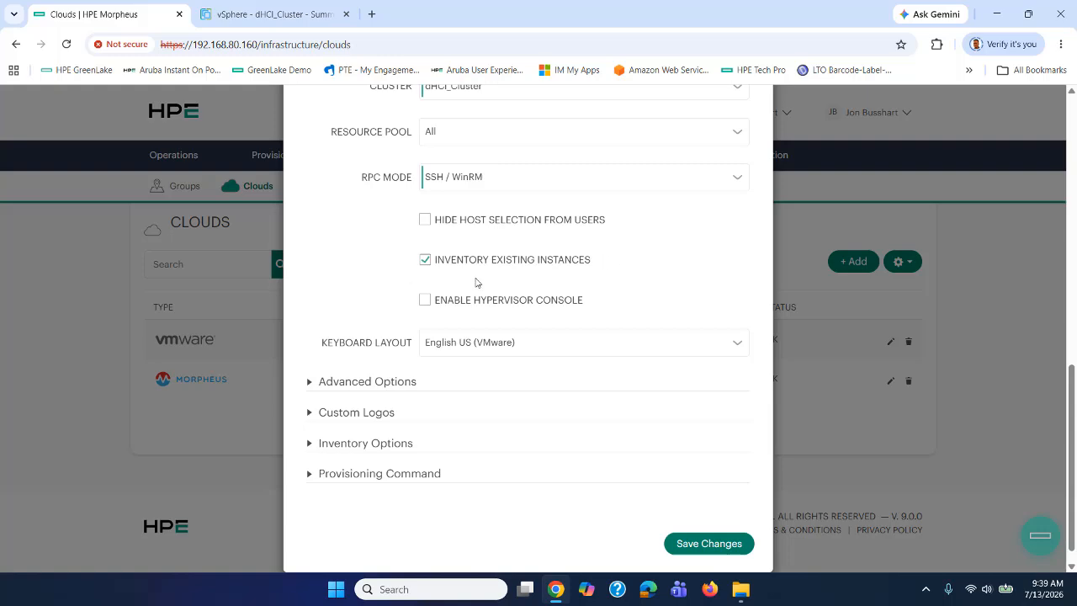
scroll(657, 168, up, 12)
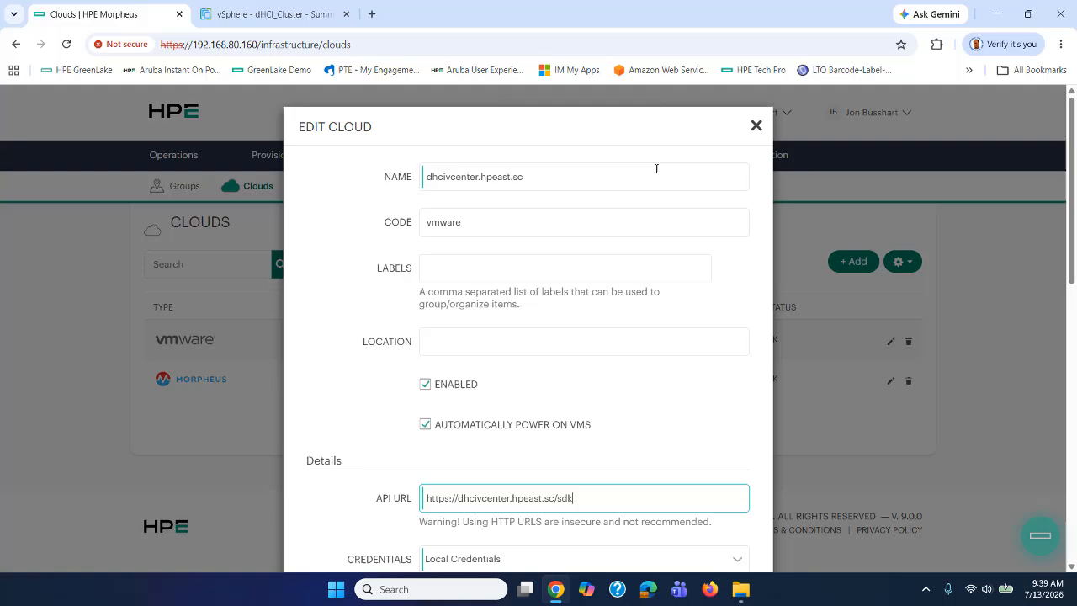
click(755, 125)
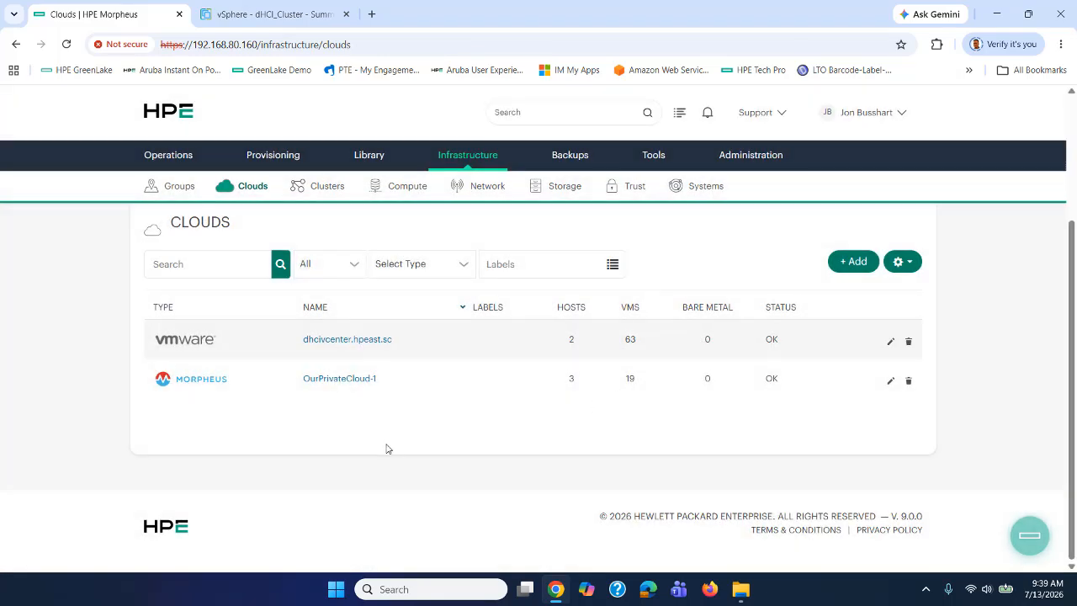
Browse the 63 VMs inventoried in dhcivcenter.hpeast.sc, then return to the vSphere Client.
click(356, 342)
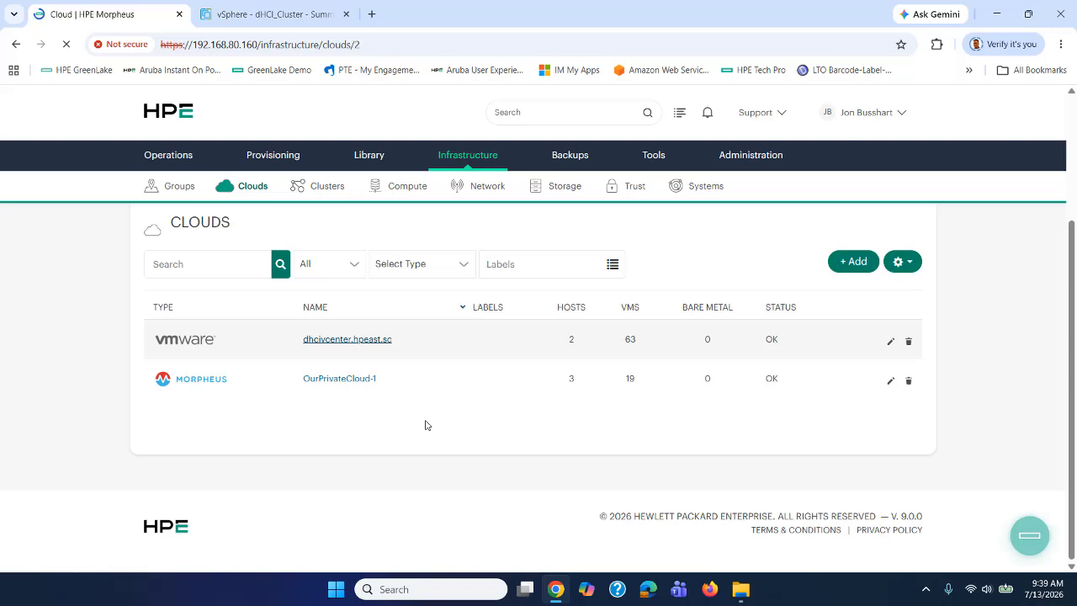
scroll(438, 380, down, 3)
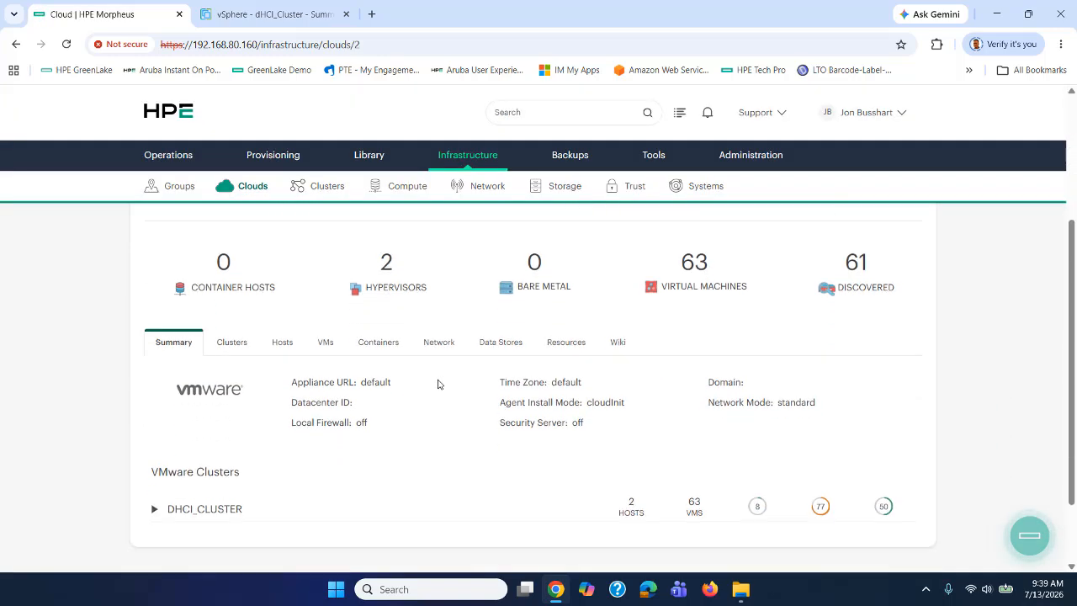
click(324, 343)
scroll(506, 401, down, 6)
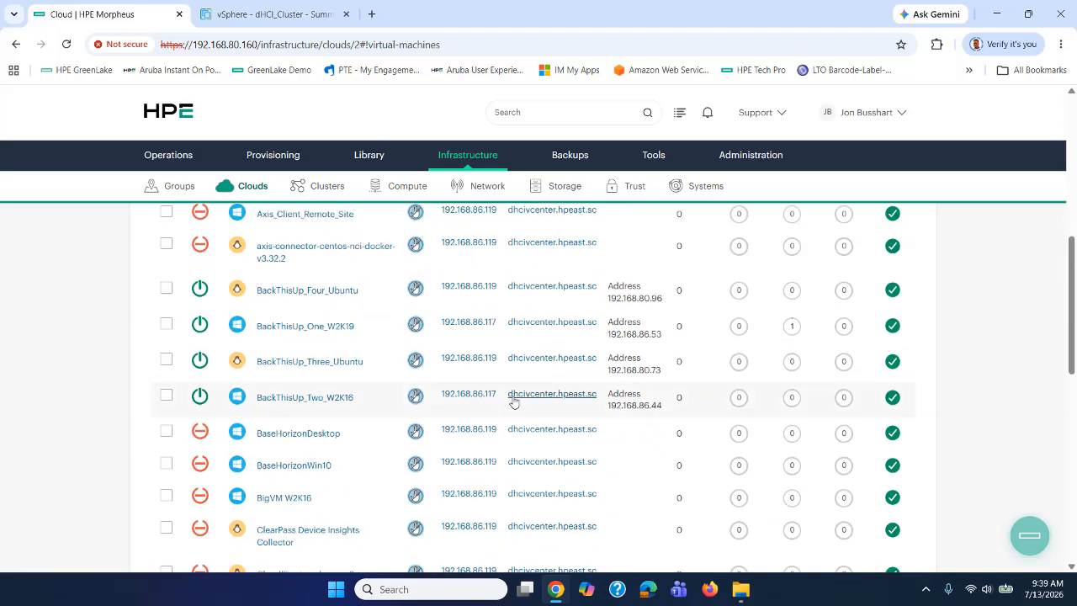
scroll(517, 415, down, 5)
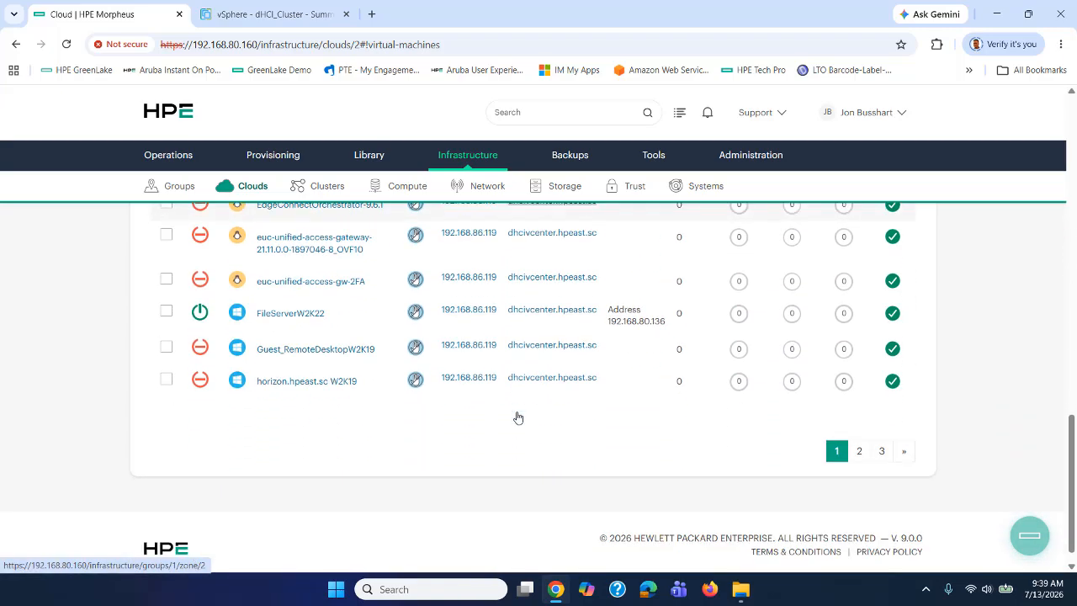
scroll(518, 417, up, 3)
scroll(518, 417, up, 8)
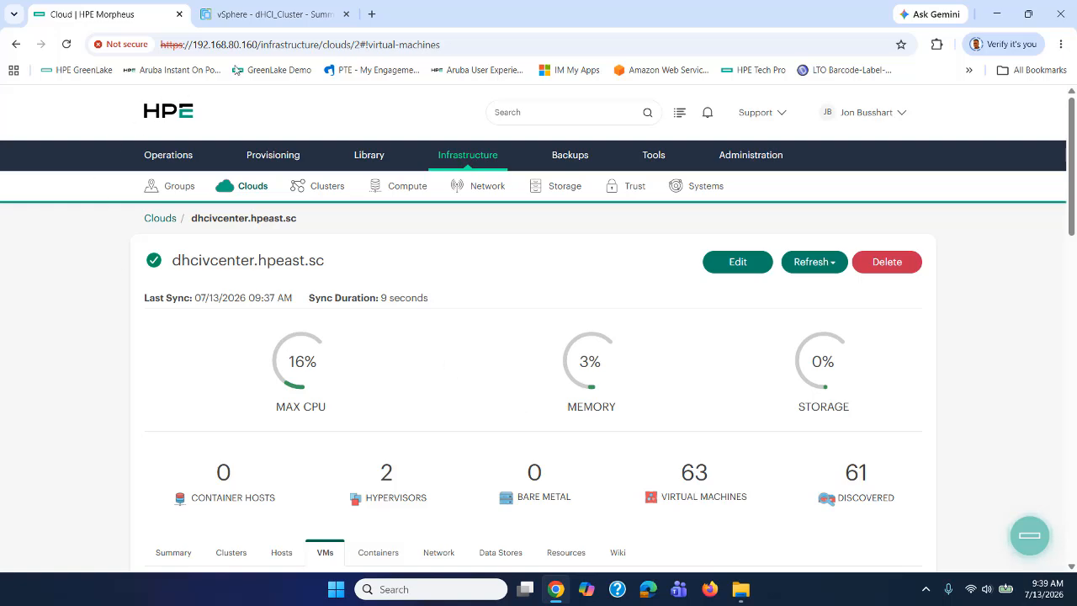
click(253, 17)
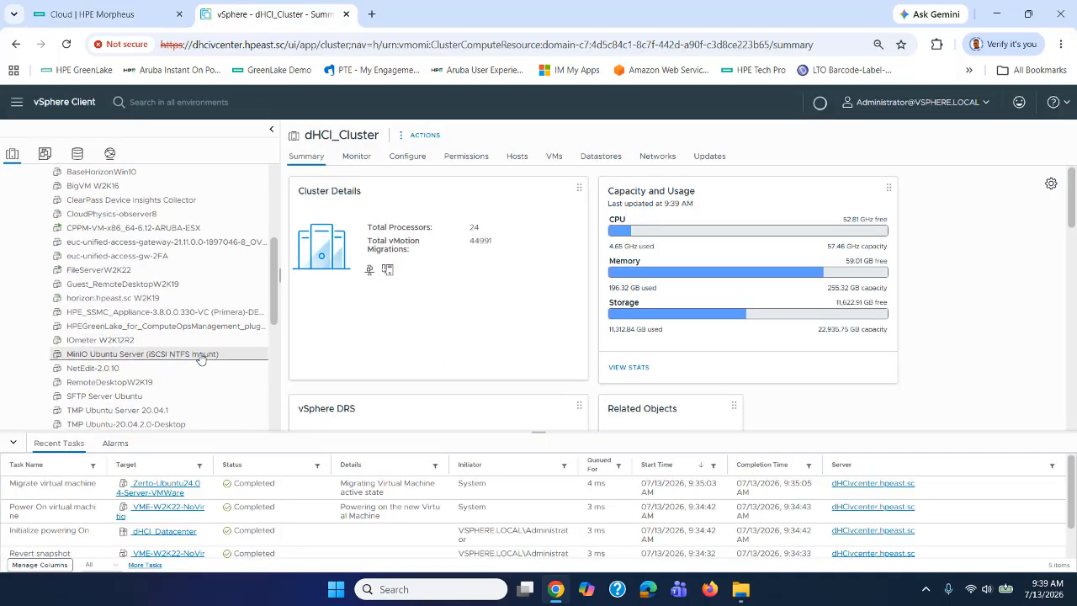
Check the VME-W2K22/W2K25 Migrate and NoVirtio VM summaries, then go back to Morpheus.
scroll(201, 357, down, 5)
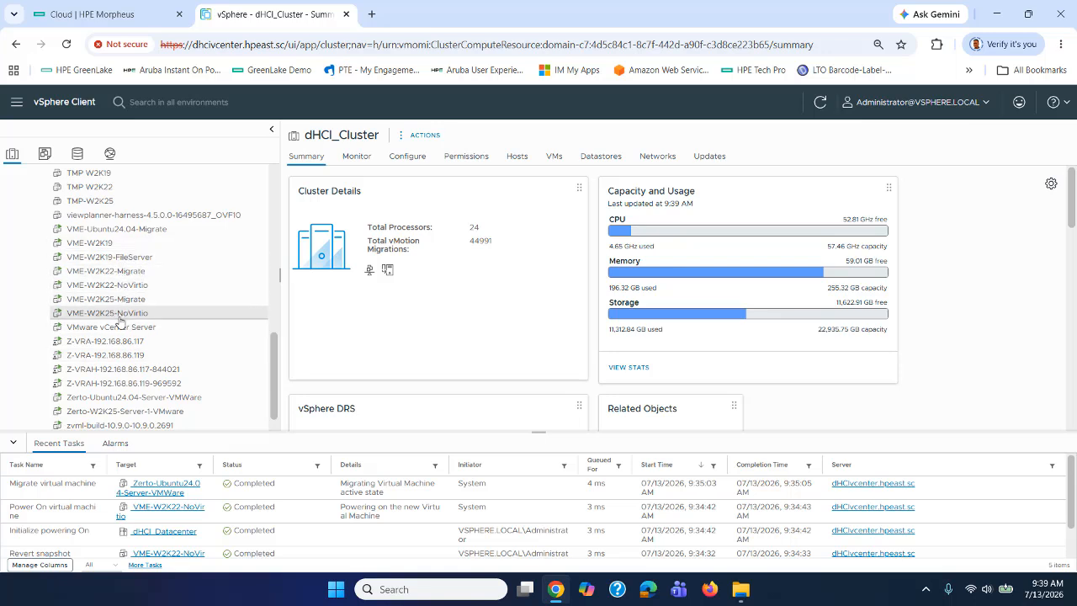
click(115, 275)
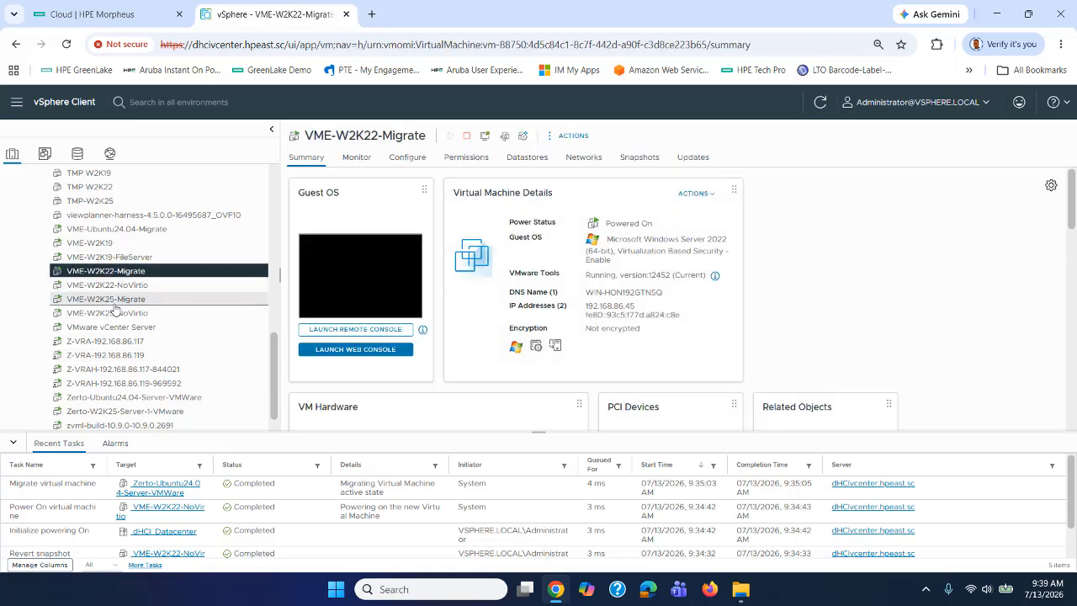
click(115, 301)
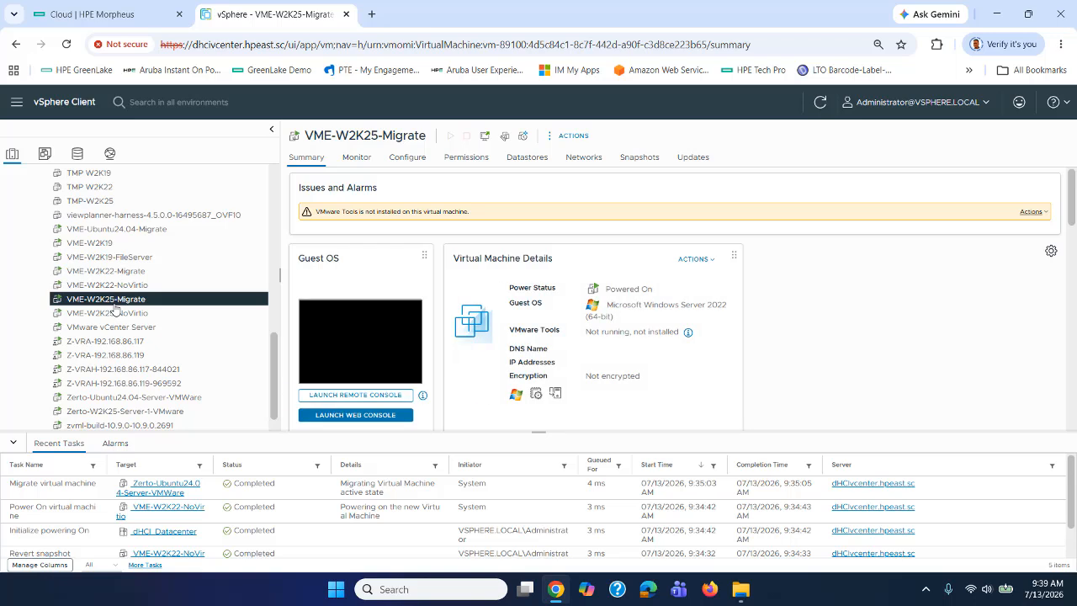
click(118, 286)
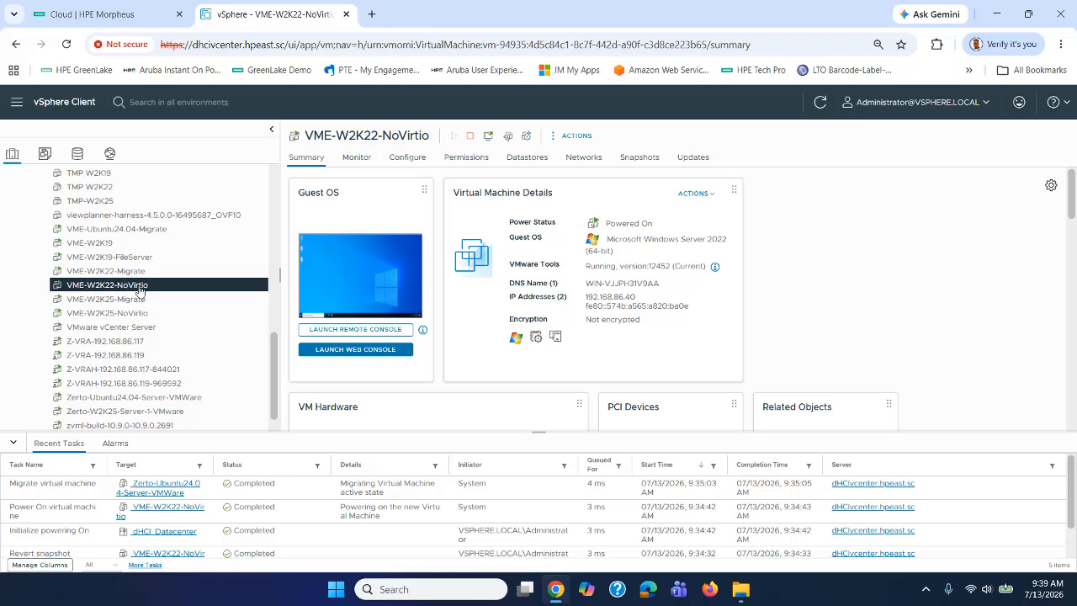
click(118, 271)
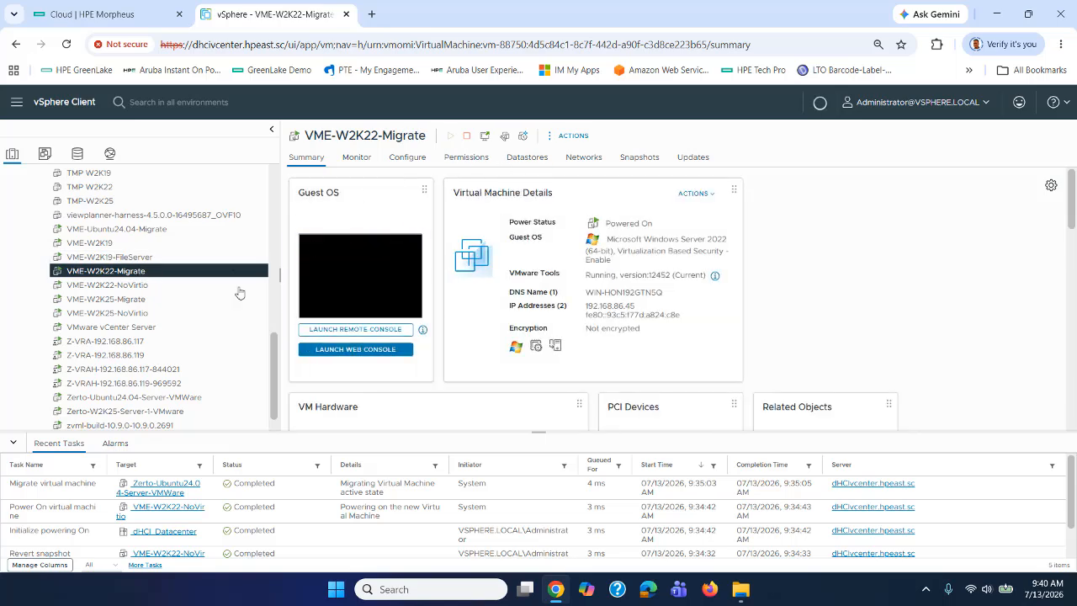
click(102, 299)
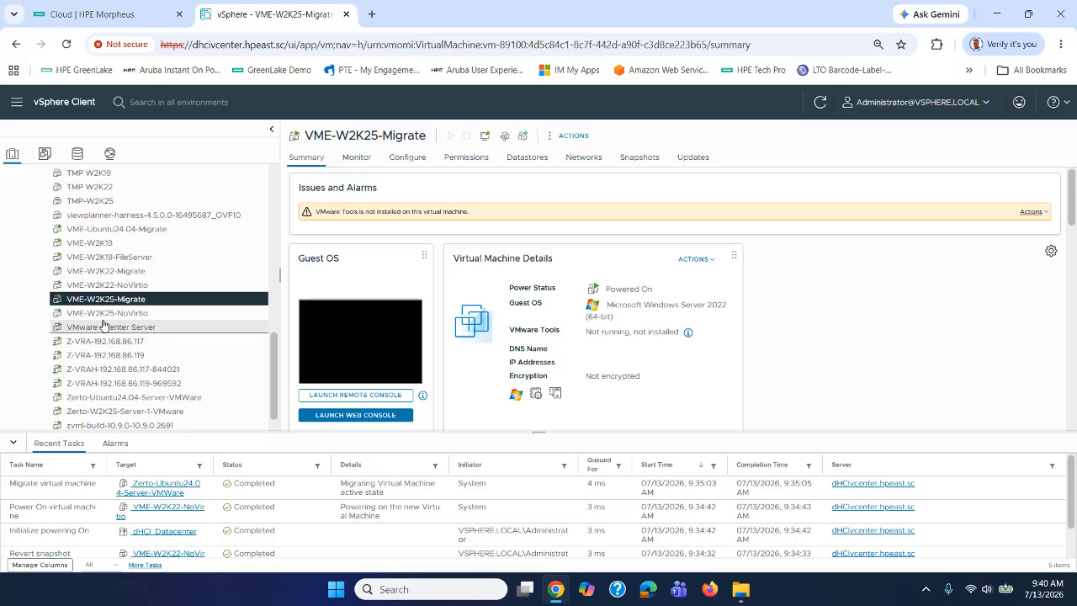
click(126, 285)
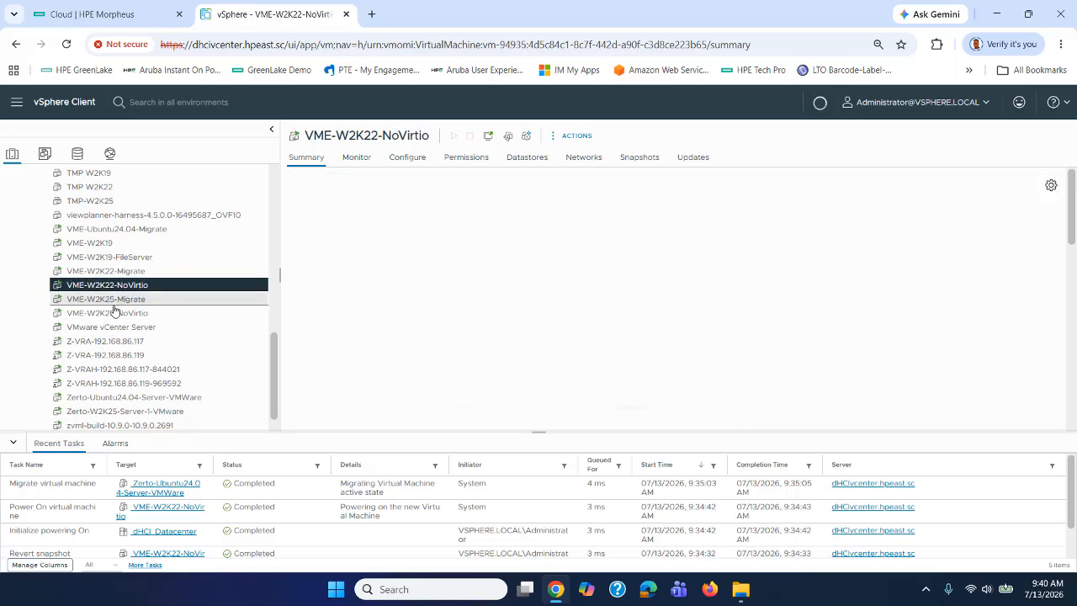
click(111, 313)
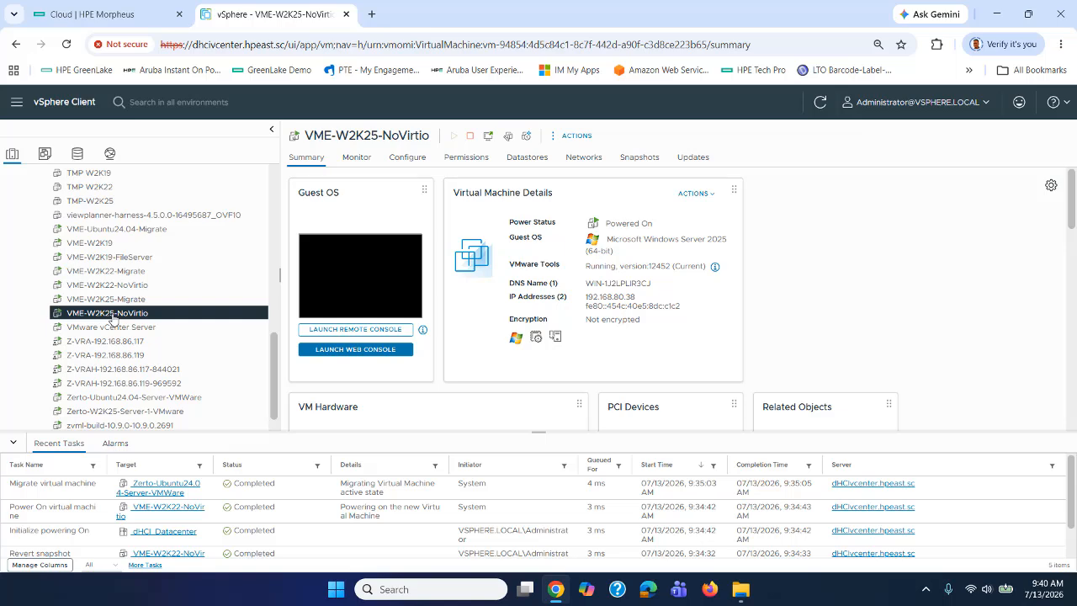
click(84, 13)
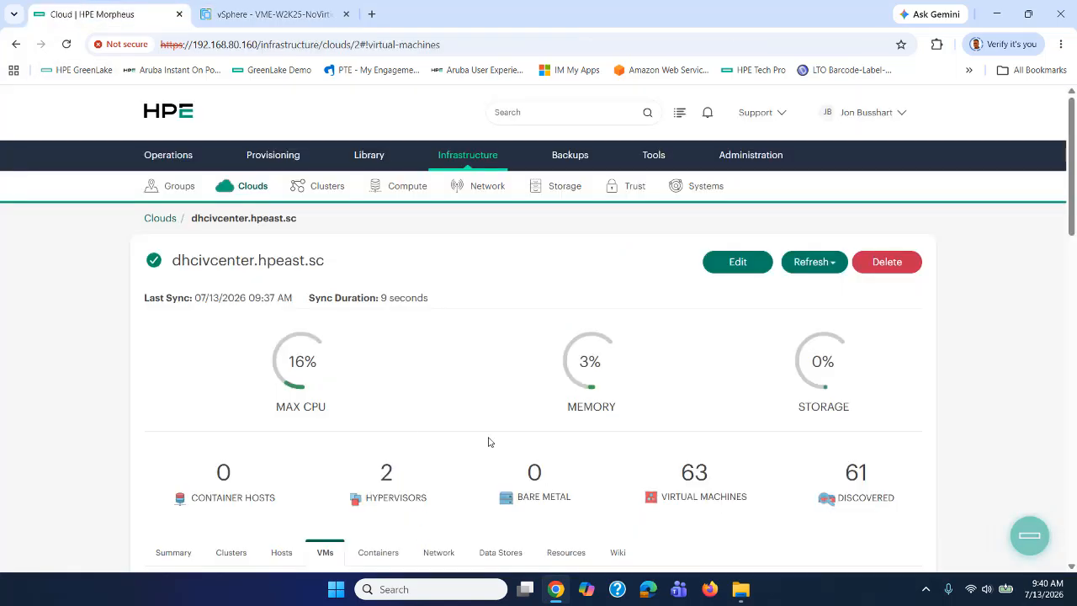
scroll(489, 442, down, 5)
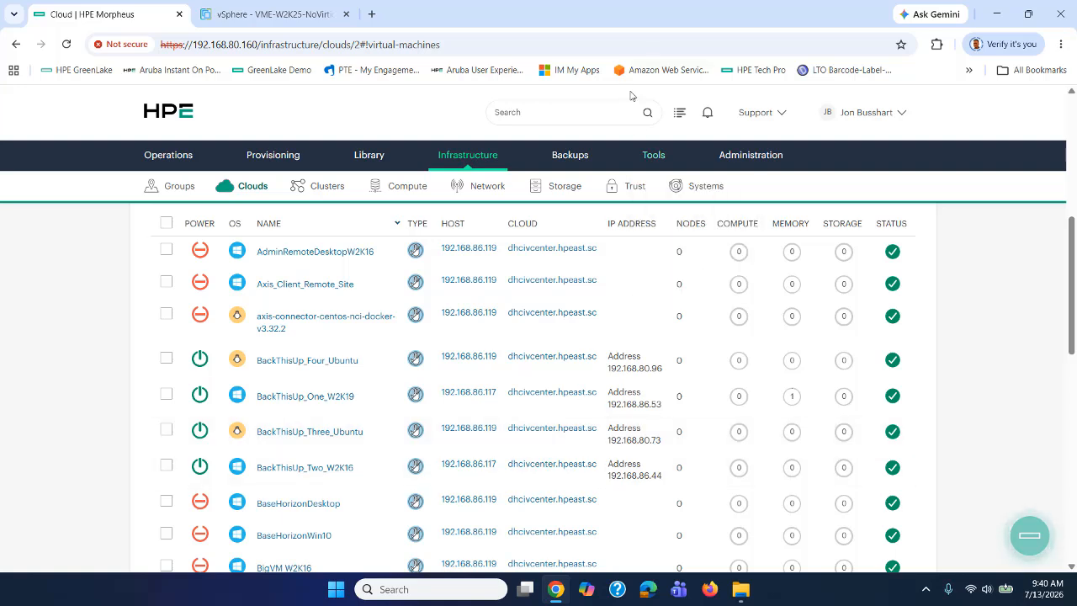
mouse_move(653, 153)
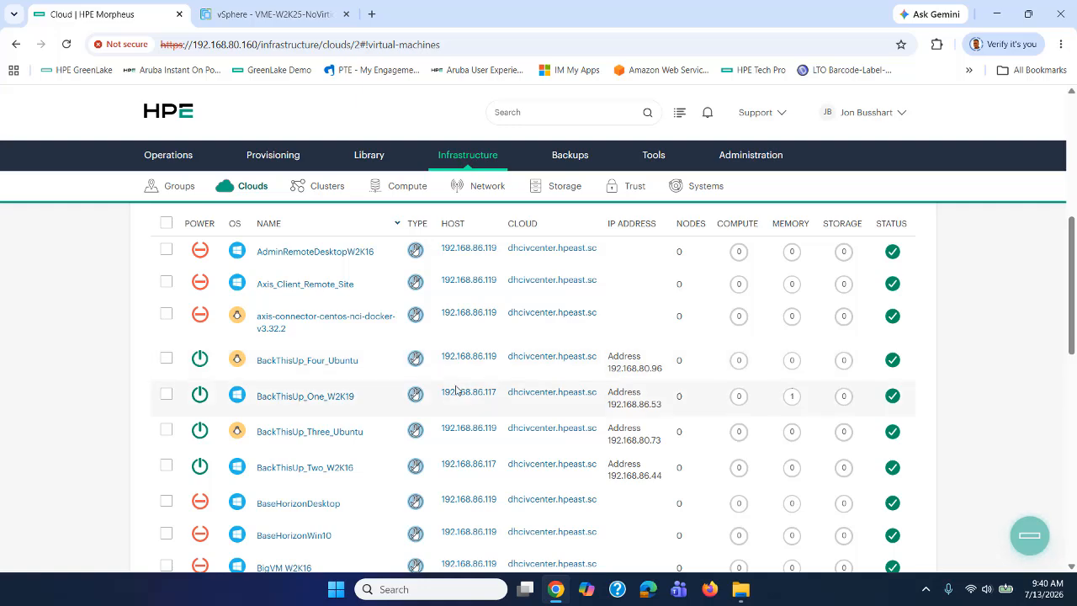
scroll(456, 386, up, 5)
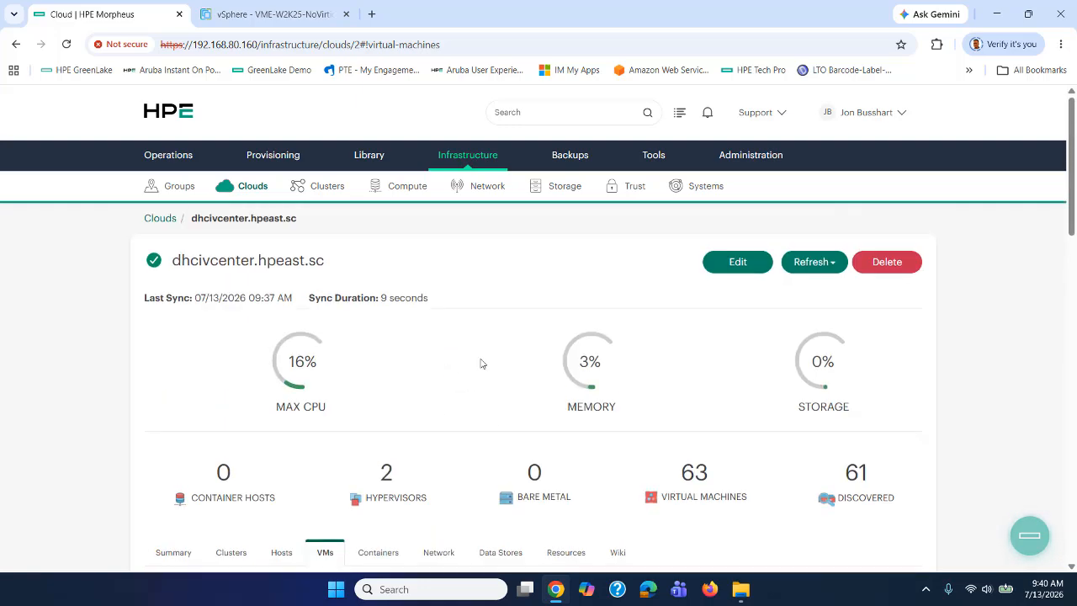
mouse_move(273, 160)
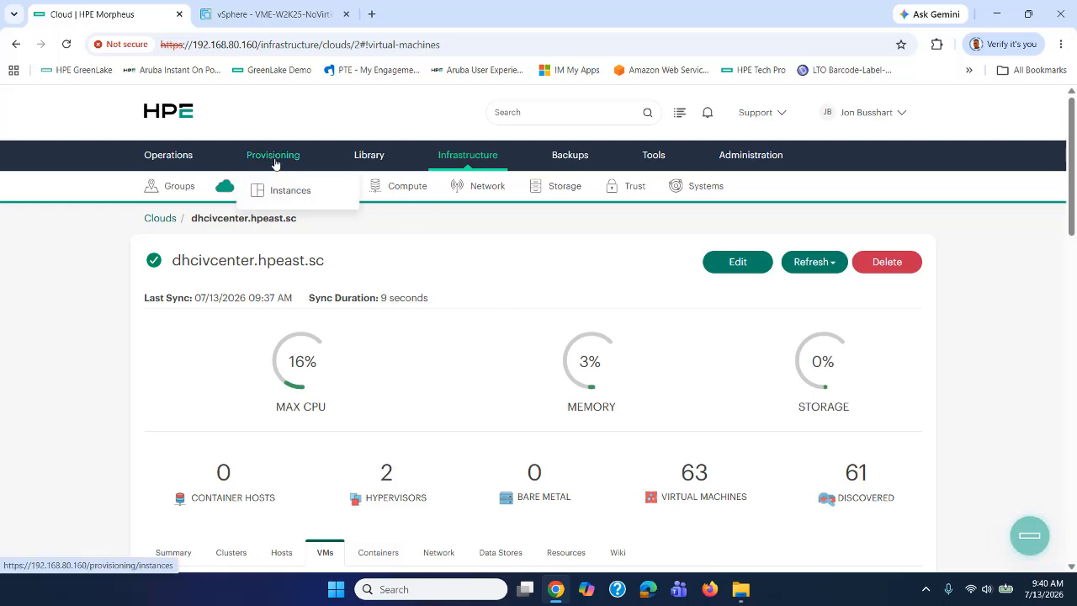
click(276, 191)
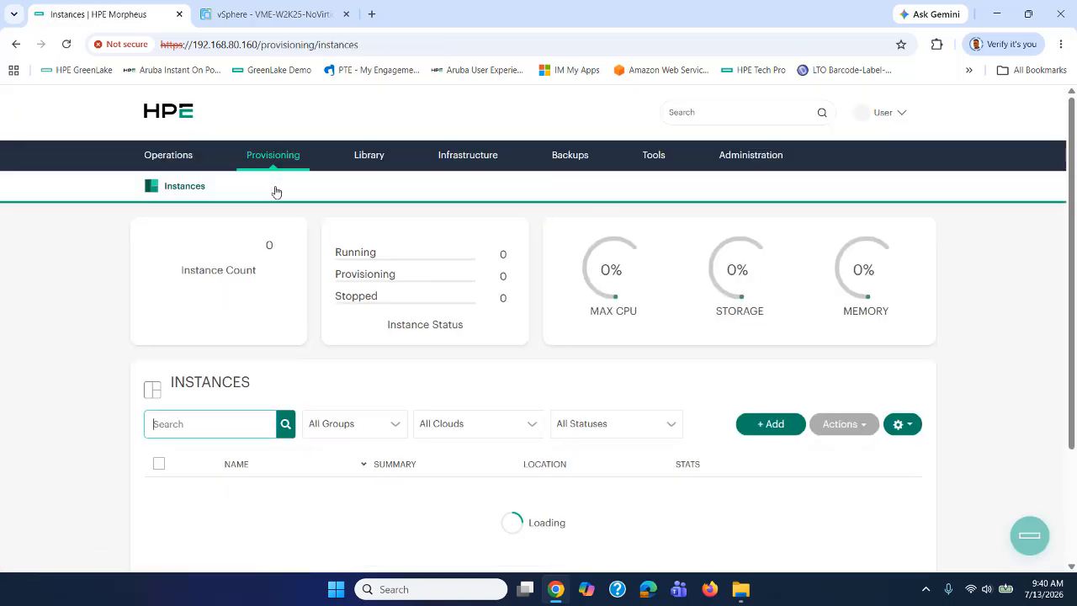
scroll(474, 347, down, 7)
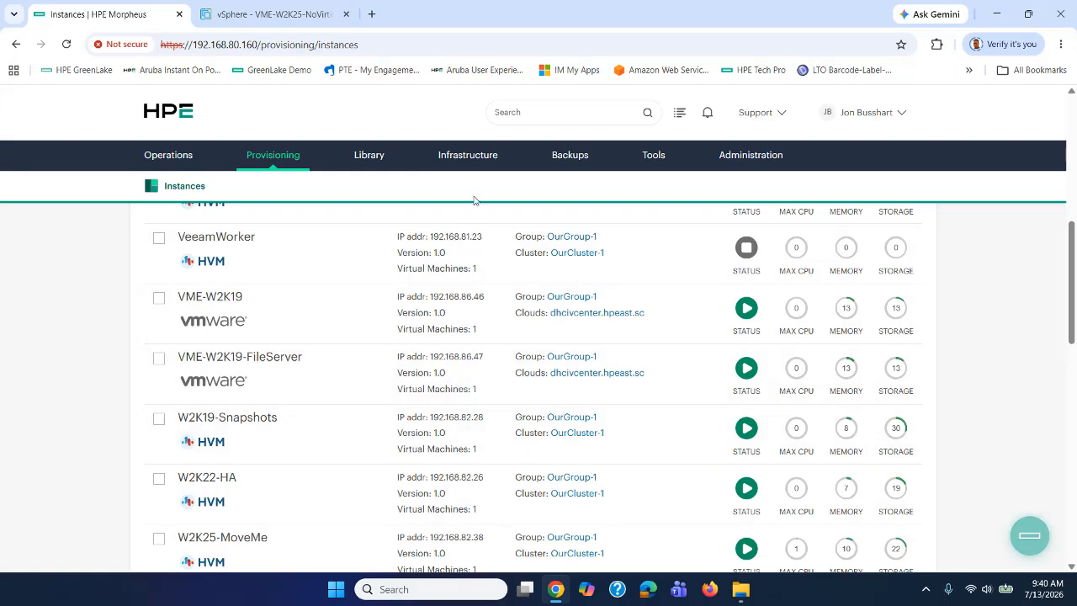
mouse_move(469, 157)
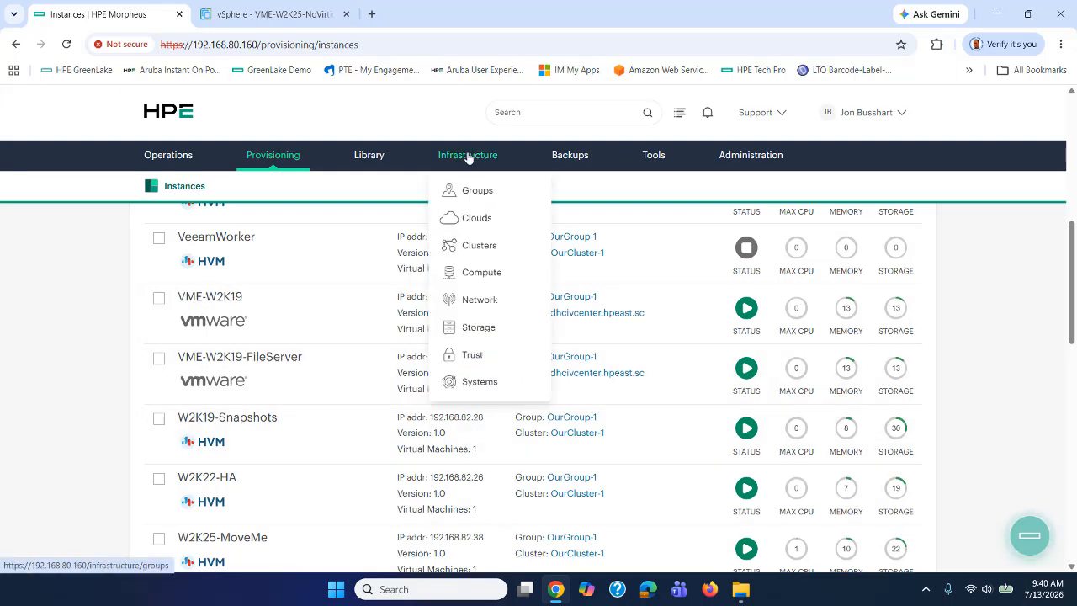
click(477, 229)
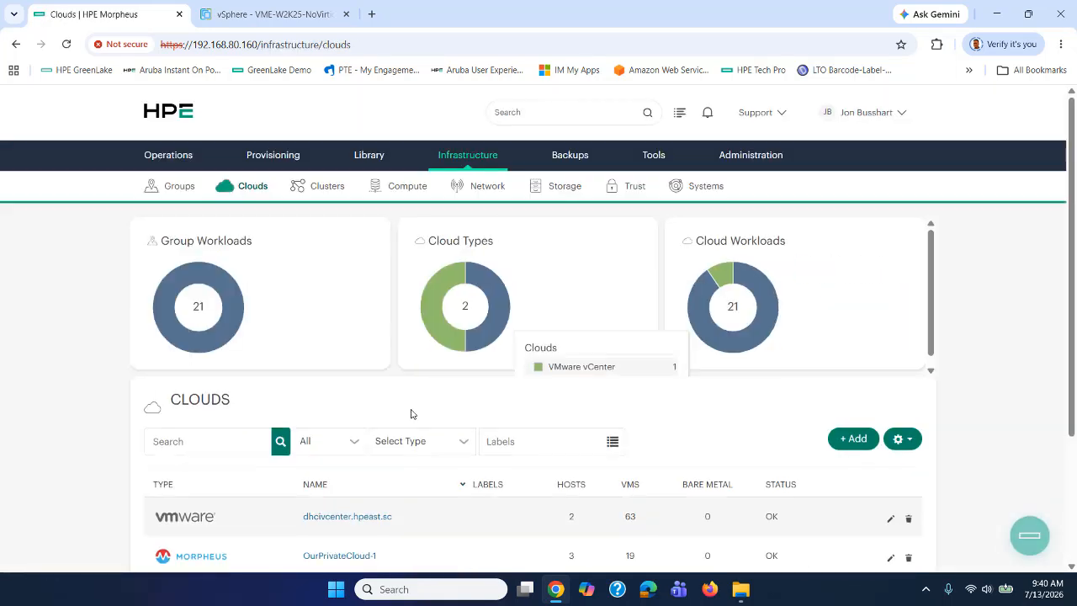
scroll(404, 429, down, 3)
click(342, 379)
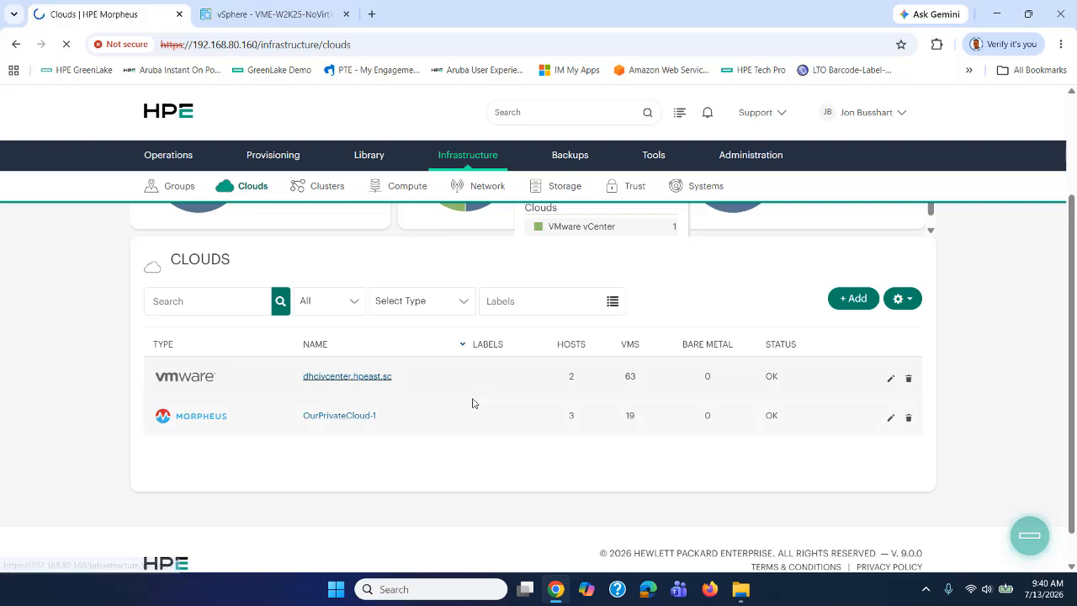
scroll(454, 403, down, 3)
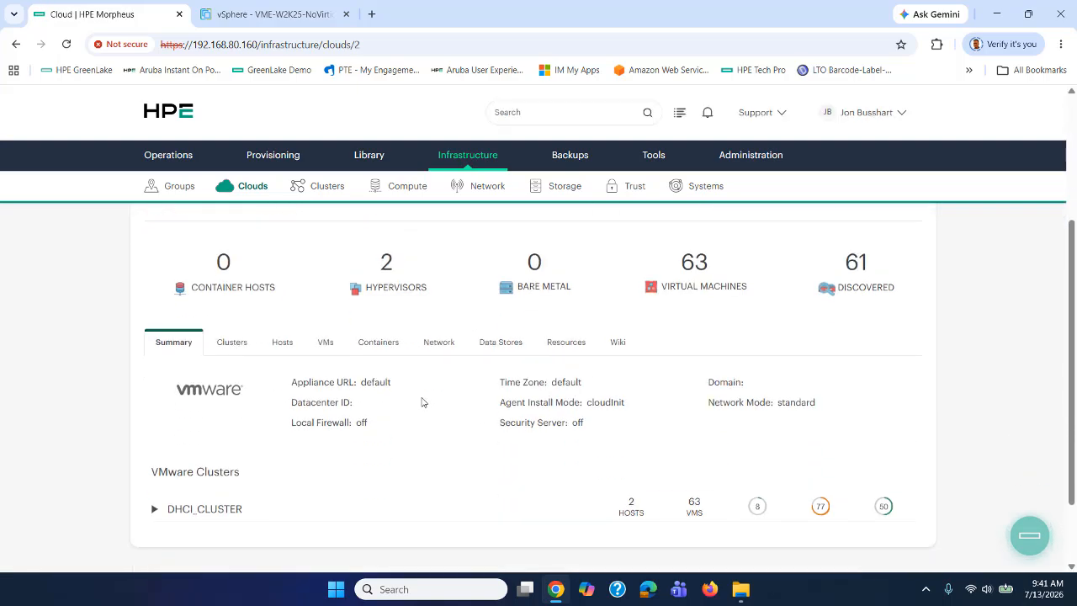
click(327, 343)
scroll(402, 409, down, 3)
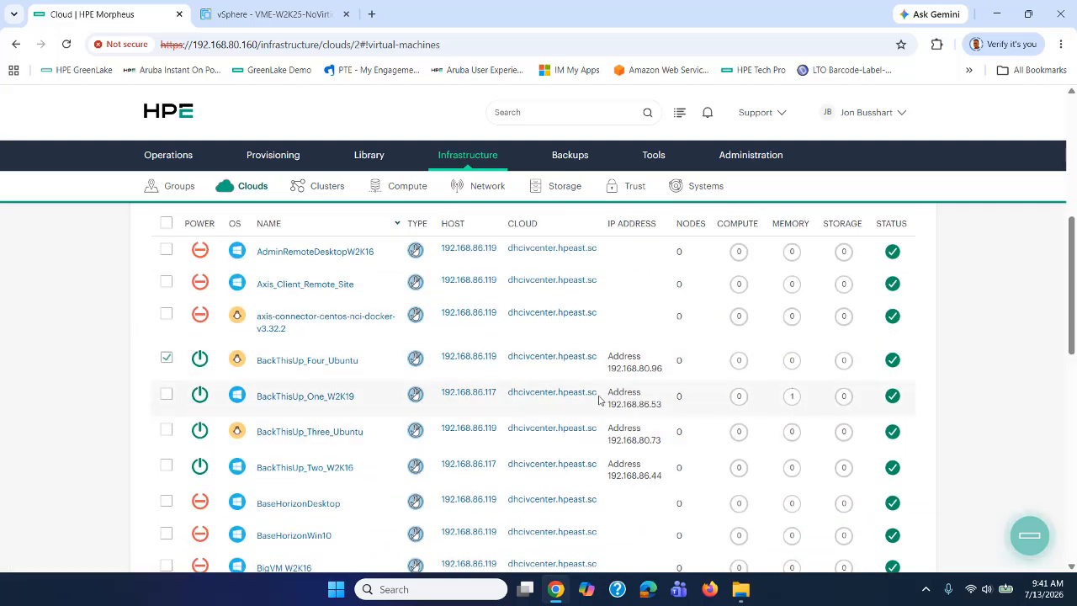
scroll(848, 316, up, 3)
scroll(765, 377, down, 2)
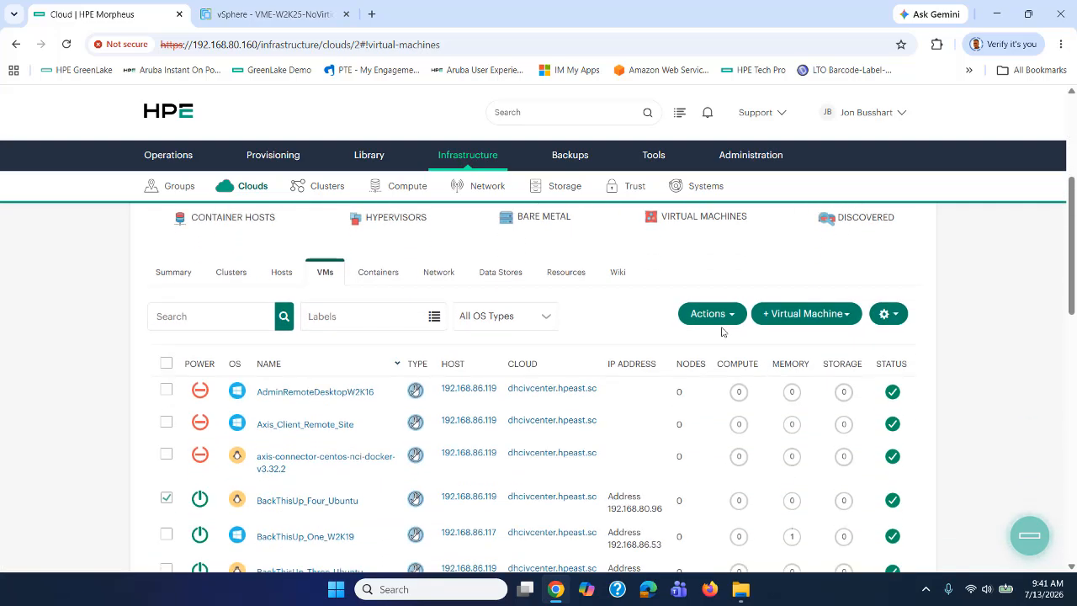
click(716, 316)
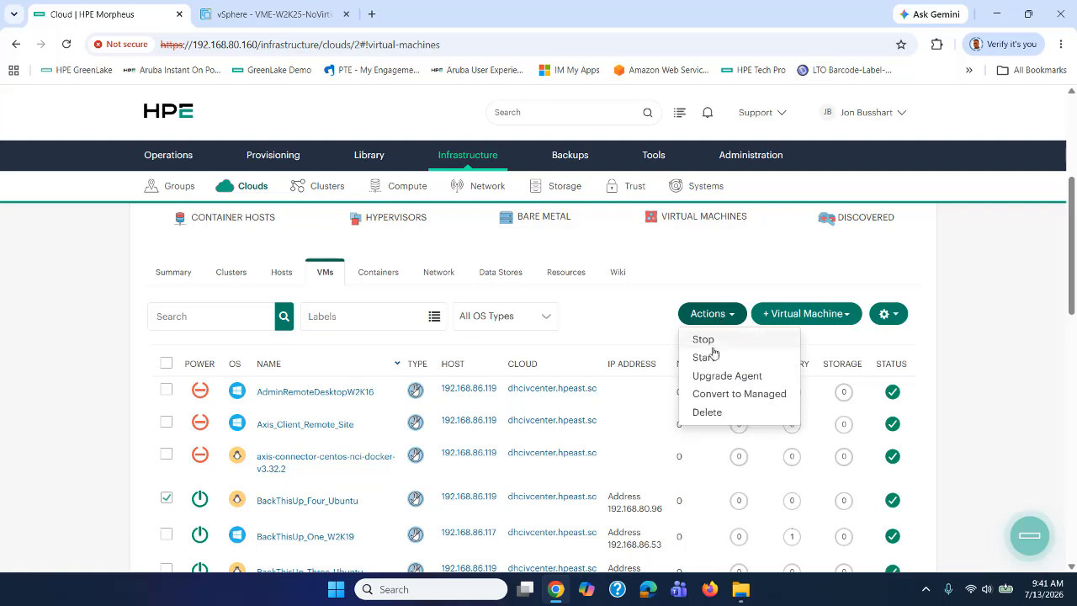
click(713, 398)
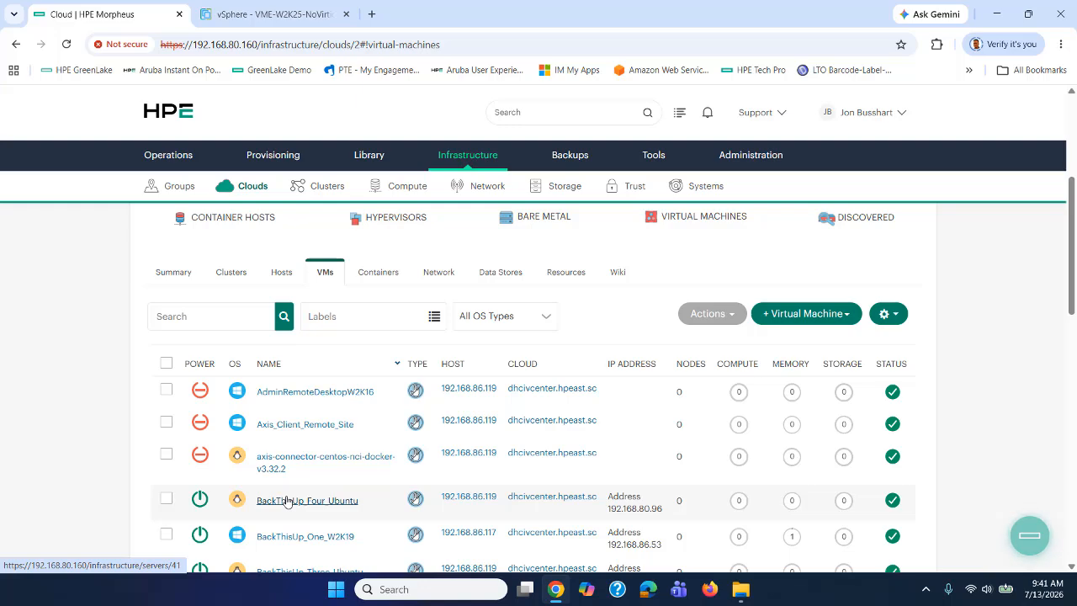
Launch a web console to VME-W2K22-NoVirtio from its vSphere summary.
click(295, 14)
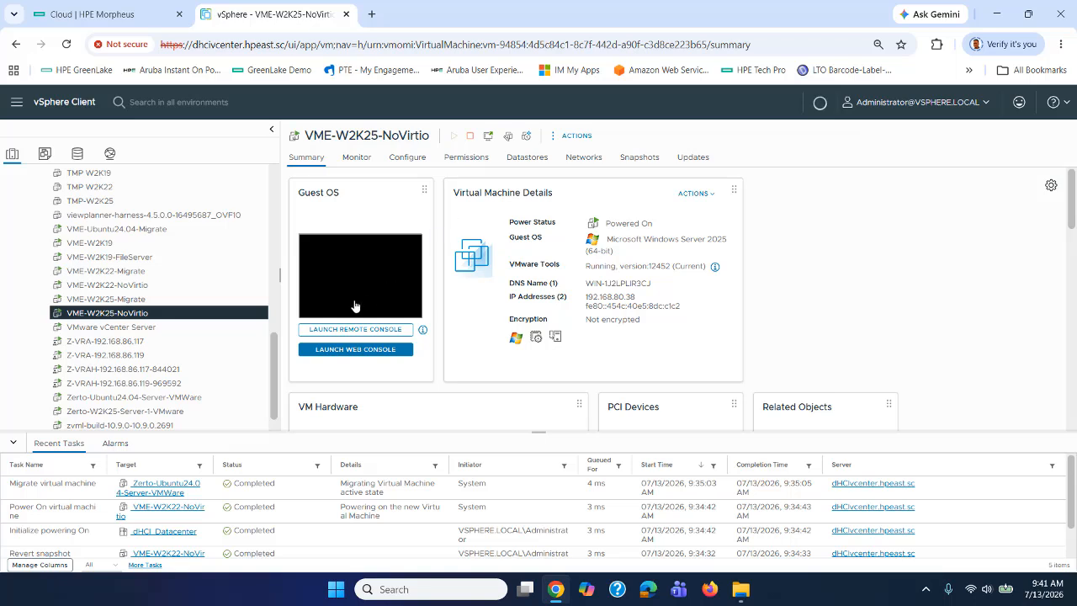
click(106, 287)
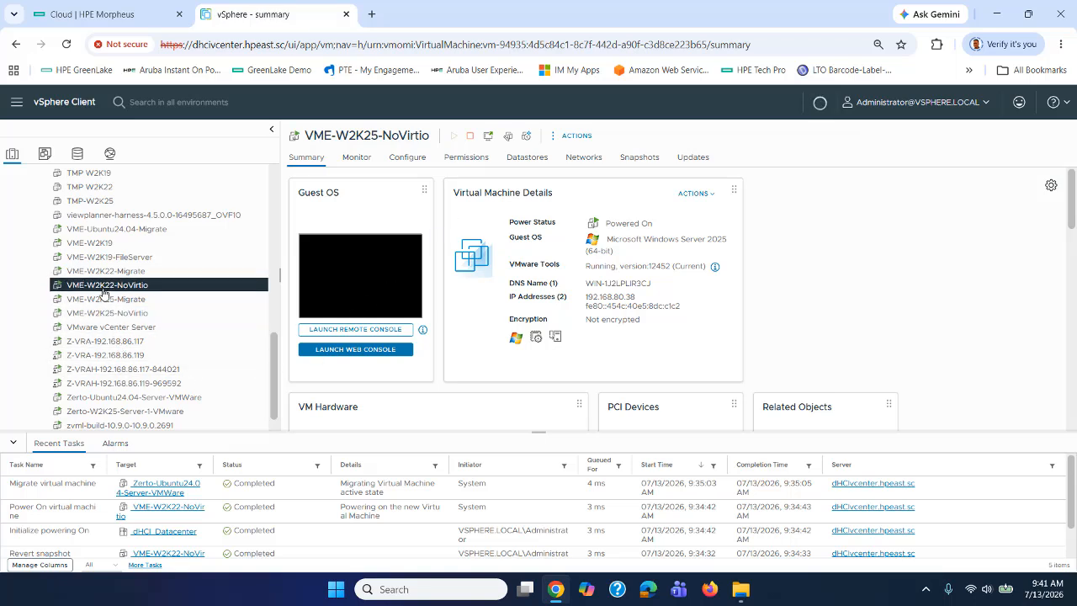
click(358, 279)
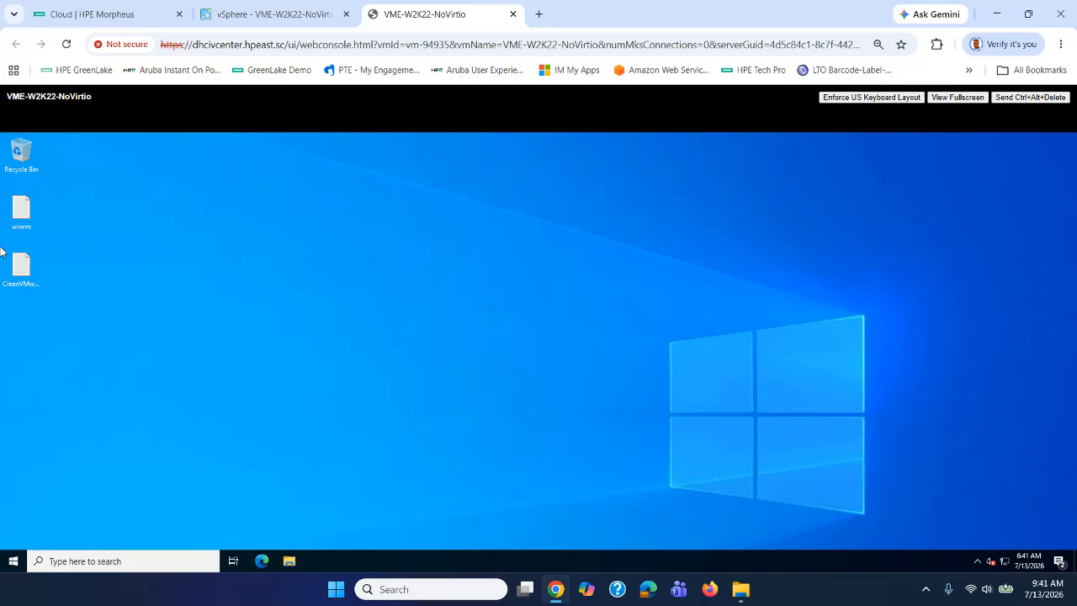
Launch Windows PowerShell as administrator from the guest's search.
click(153, 561)
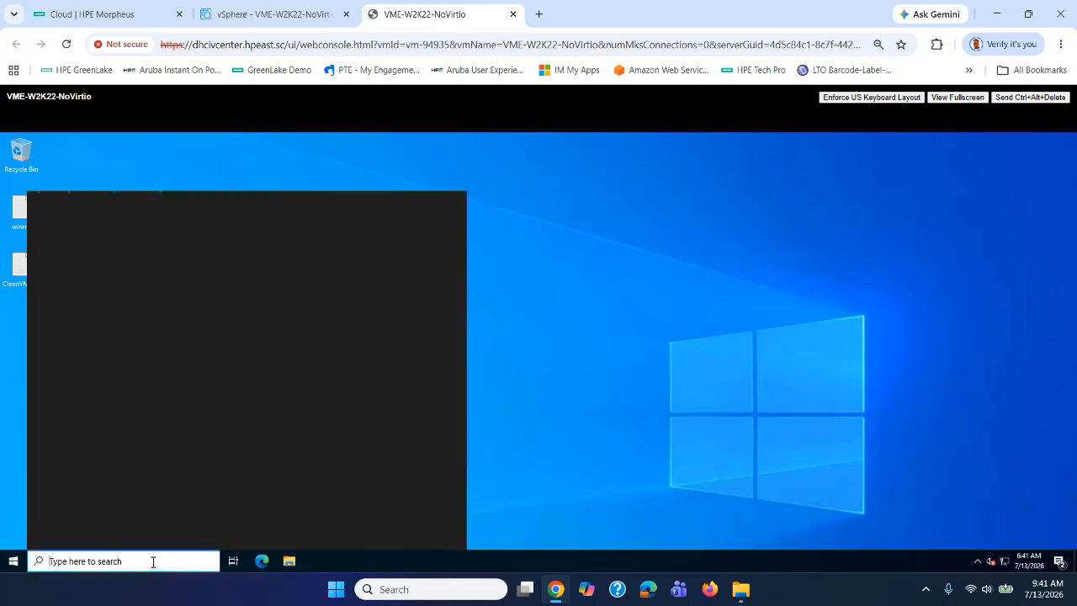
text(power)
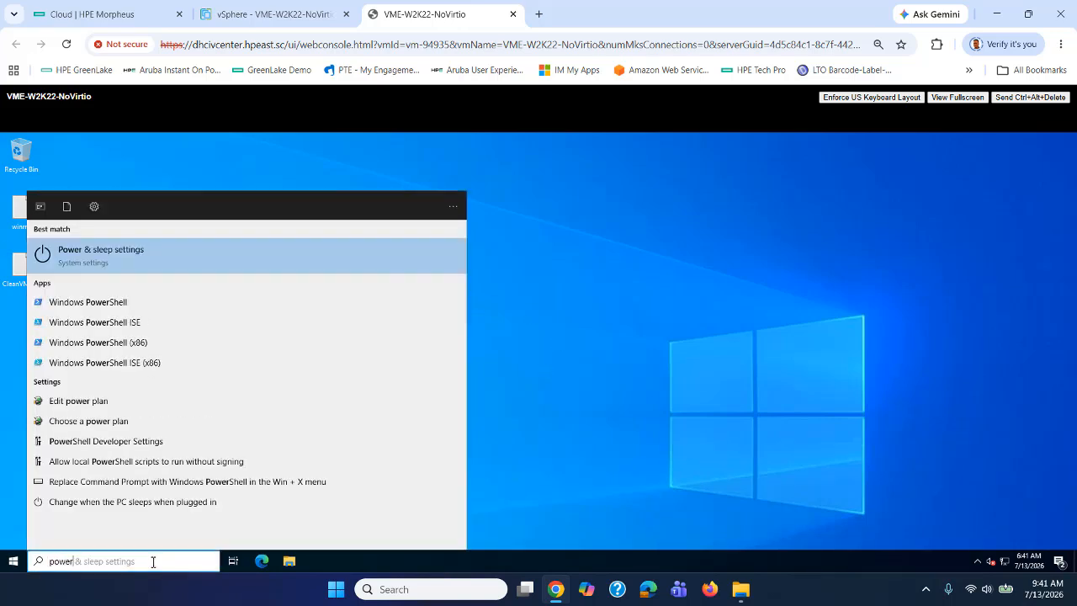
right_click(93, 303)
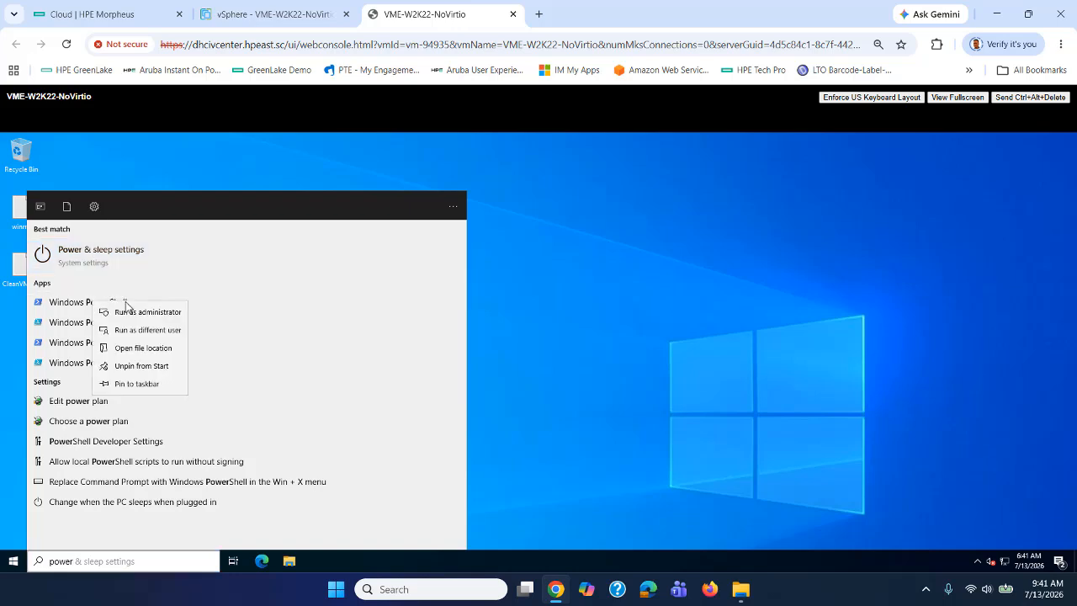
click(149, 313)
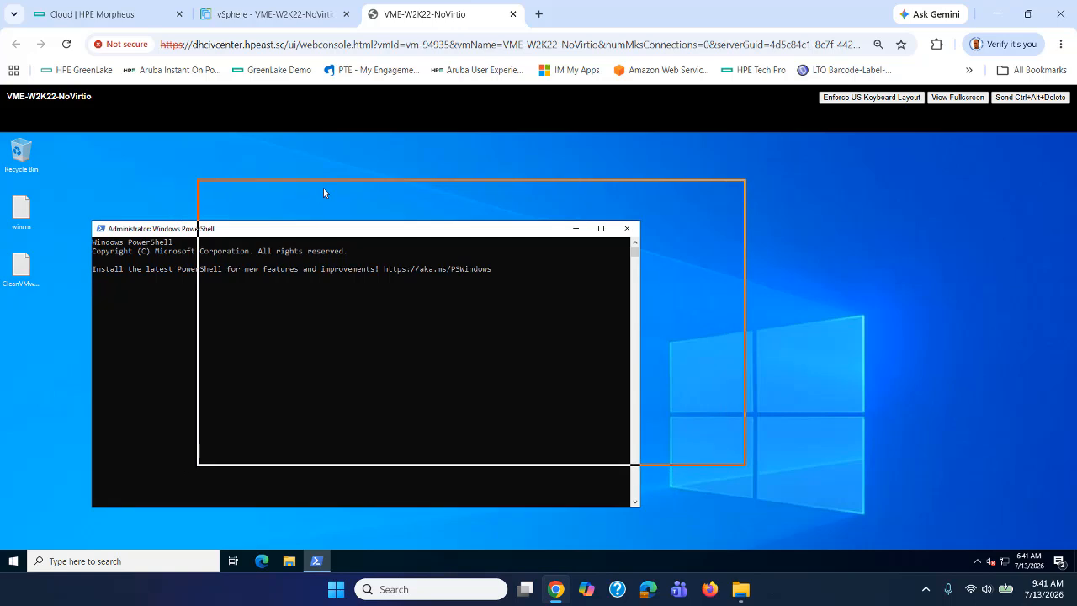
Copy the two winrm commands from the winrm notes file in Notepad.
double_click(21, 210)
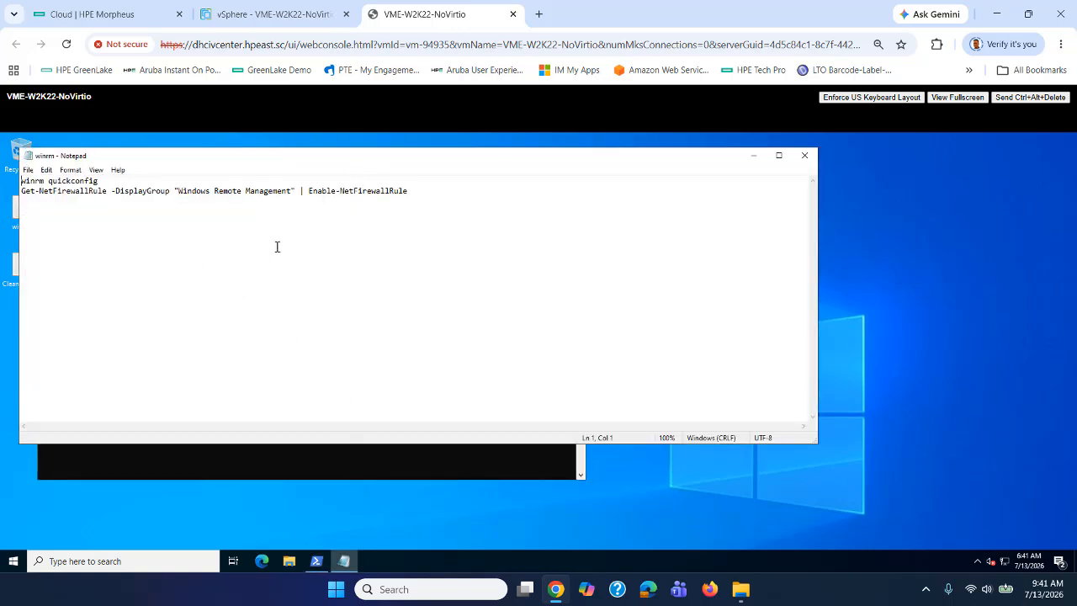
drag(413, 191, 11, 183)
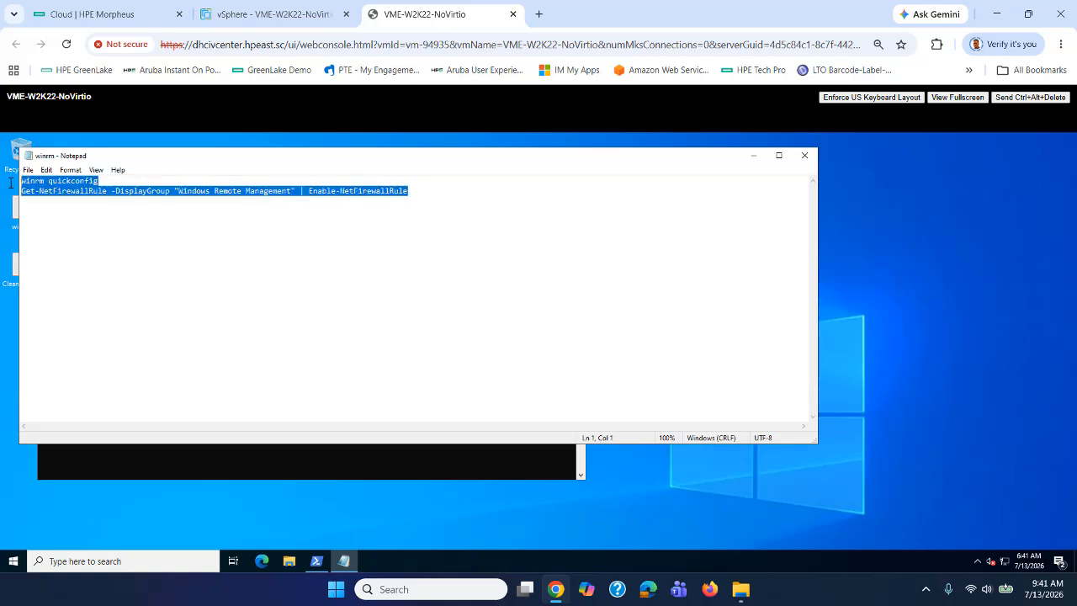
right_click(43, 183)
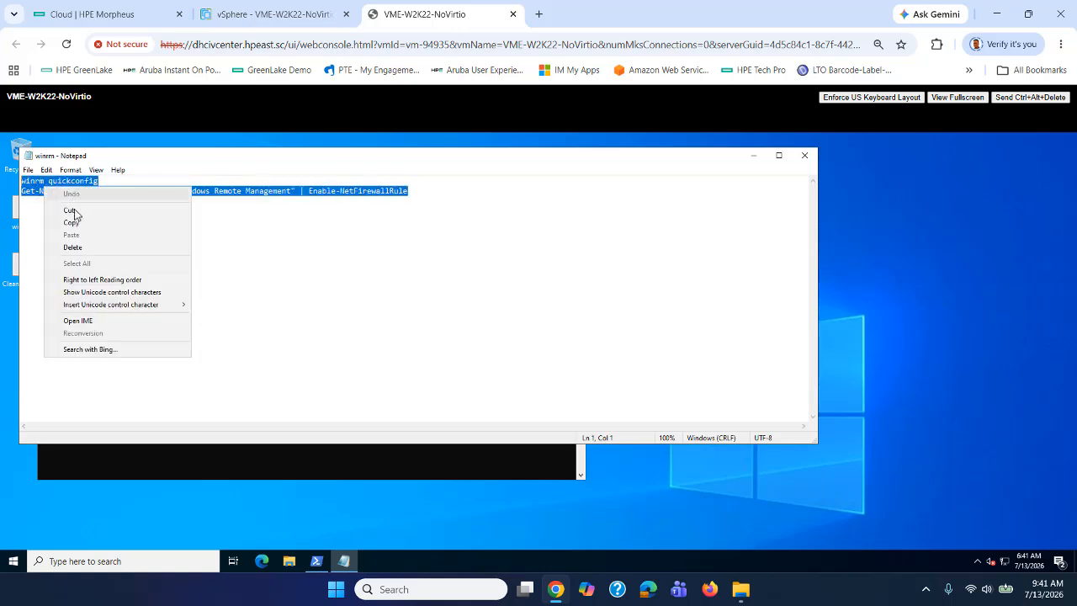
click(64, 221)
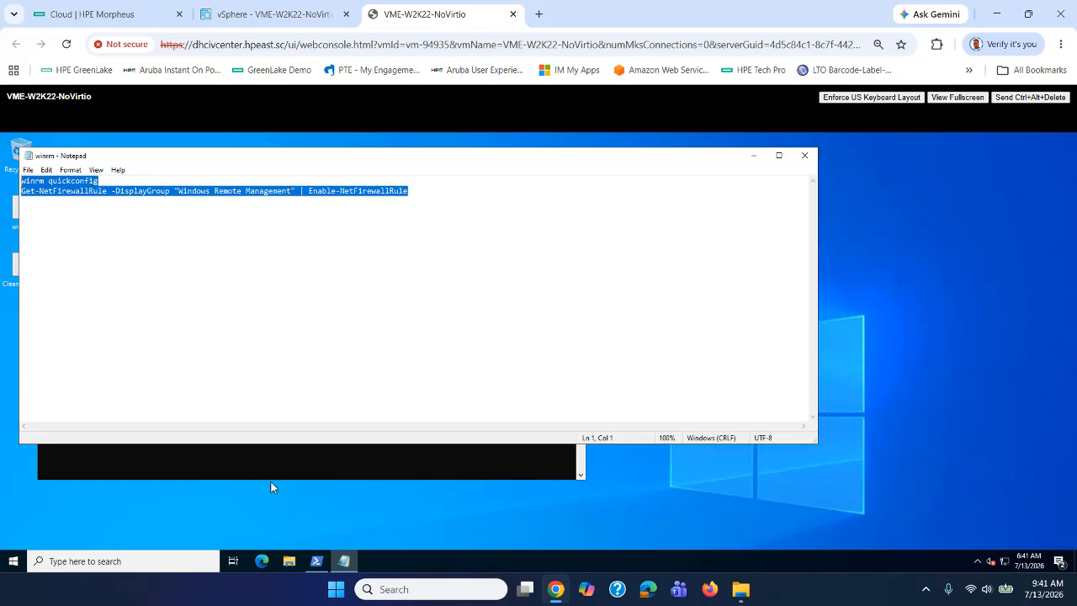
Run winrm quickconfig answering y, enable the firewall rules, then close PowerShell and Notepad.
click(273, 456)
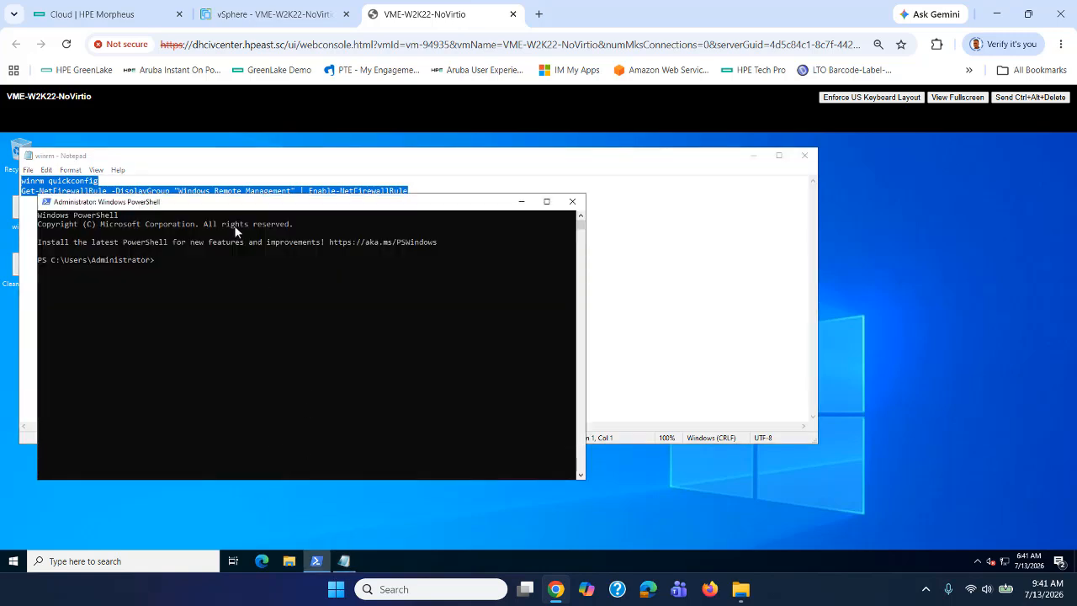
right_click(218, 271)
key(Return)
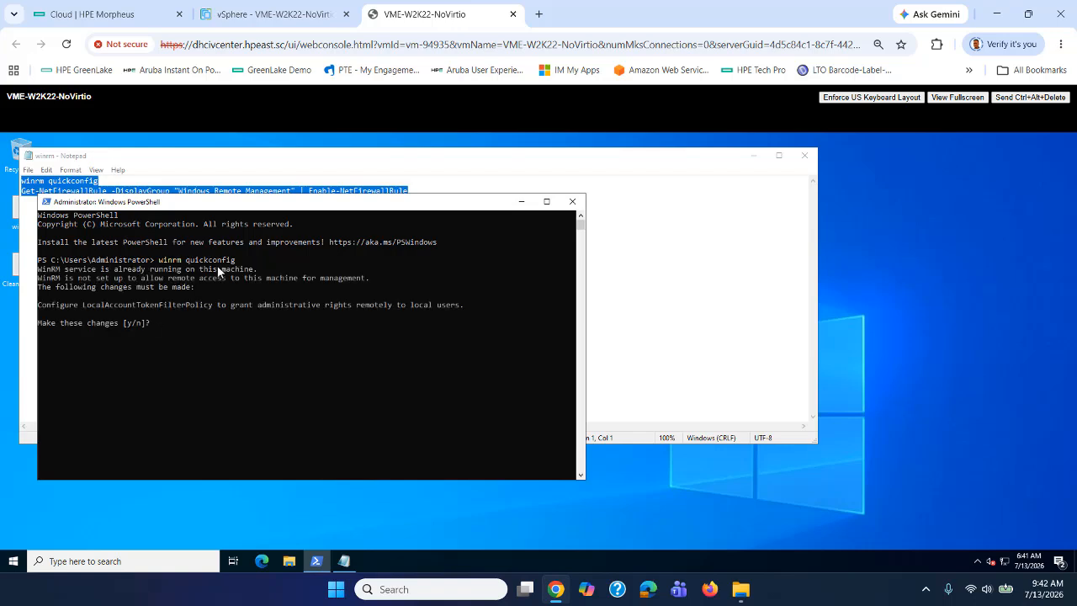
text(y)
key(Return)
right_click(217, 265)
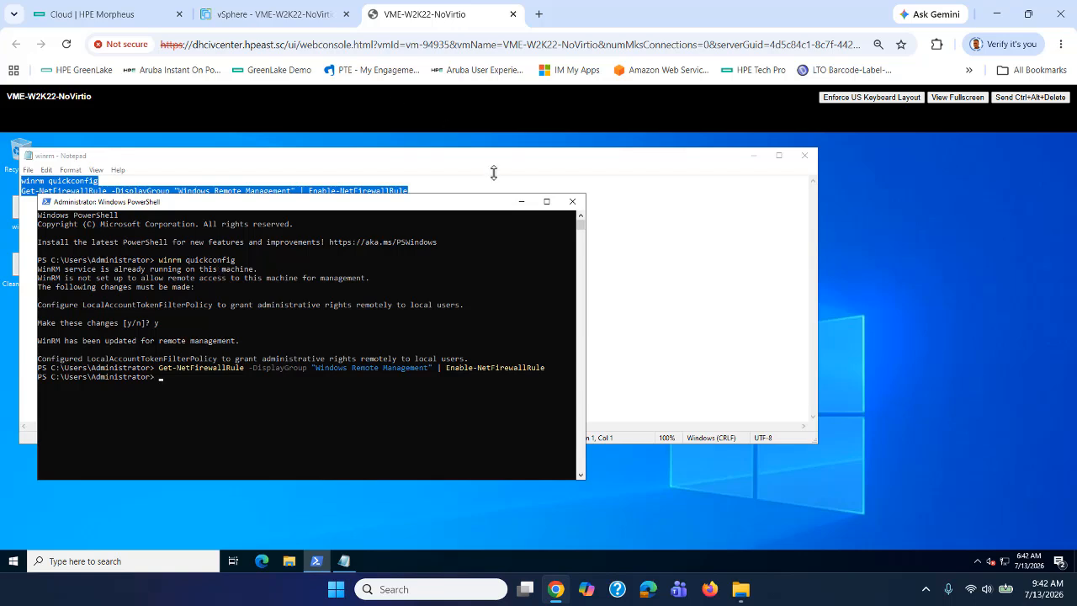
click(573, 201)
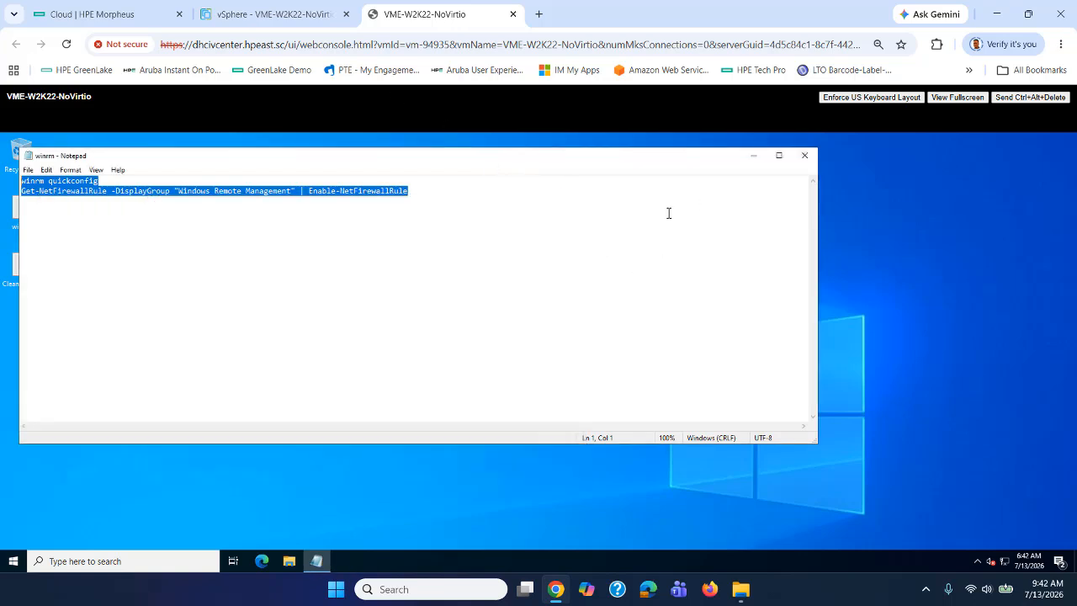
click(805, 156)
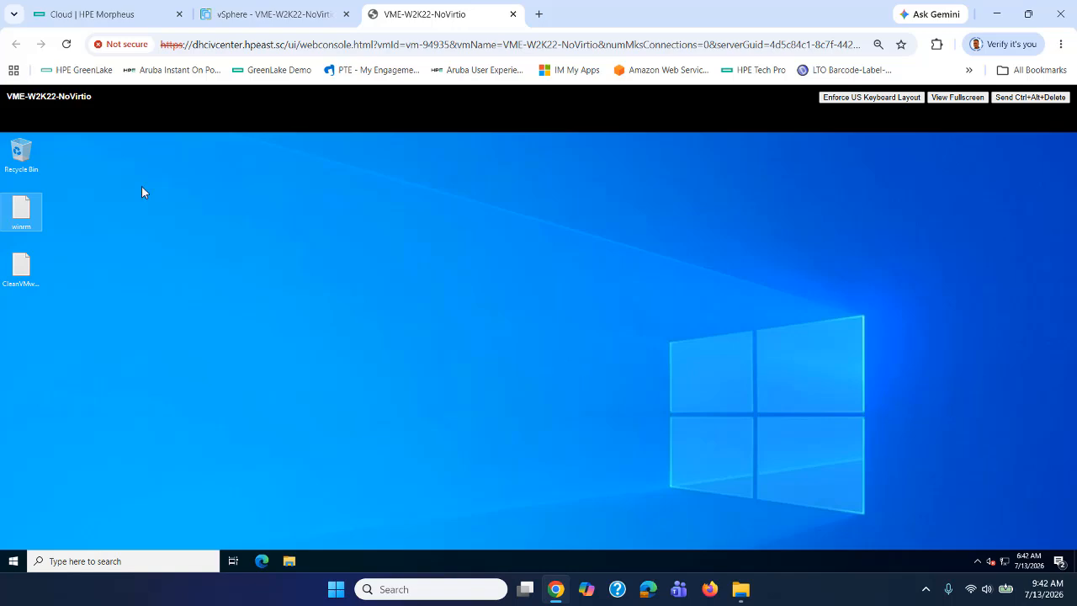
Close the guest console and open Tools > Migrations in Morpheus.
click(513, 14)
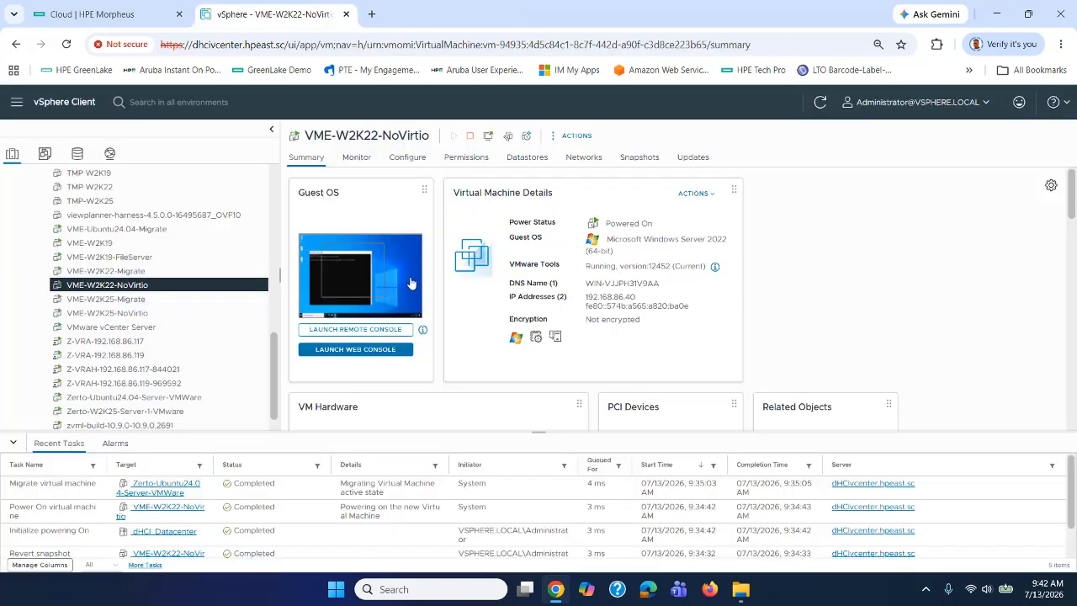
click(89, 15)
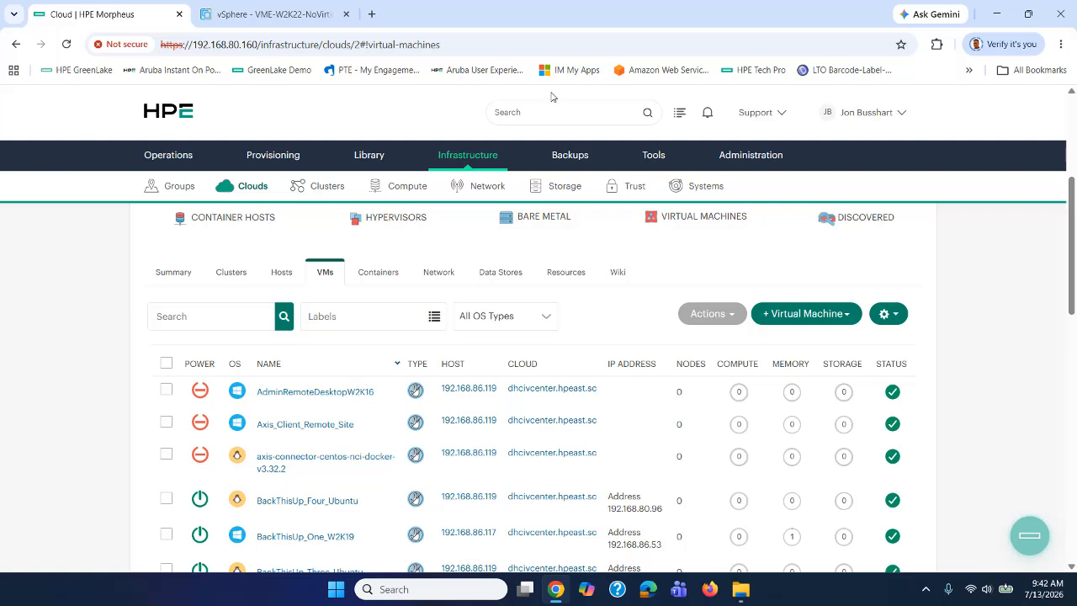
mouse_move(667, 159)
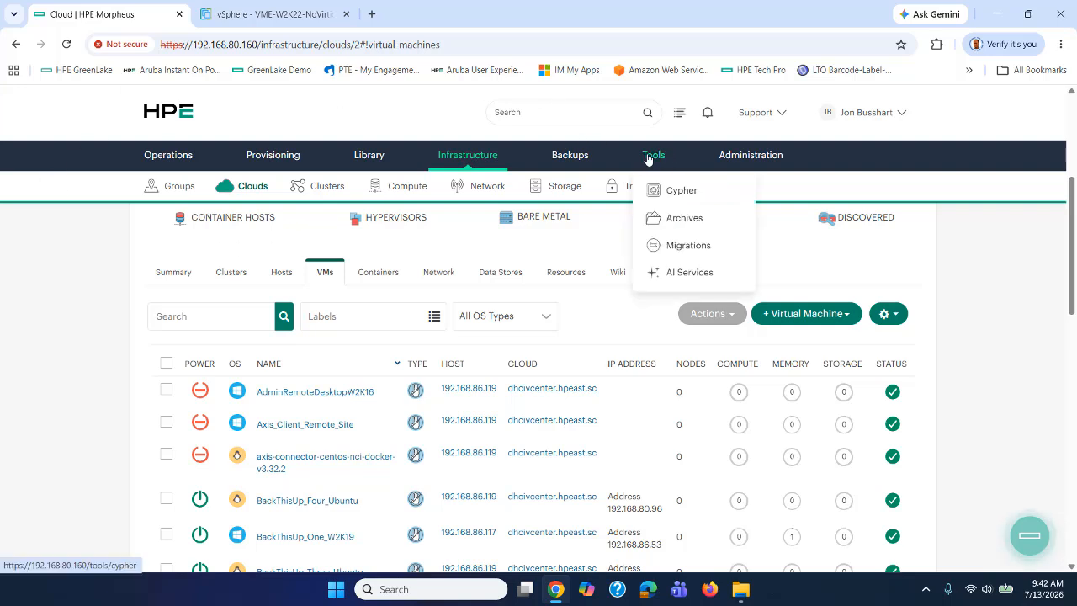
click(680, 245)
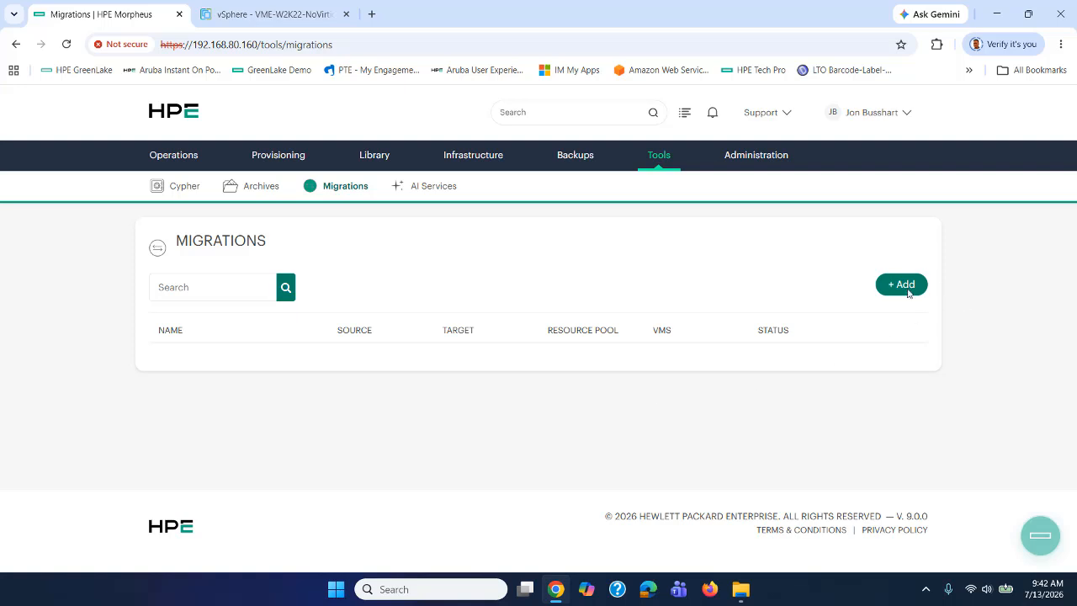
Create a migration plan named OurMigrations with dhcivcenter.hpeast.sc as source.
click(902, 286)
click(399, 251)
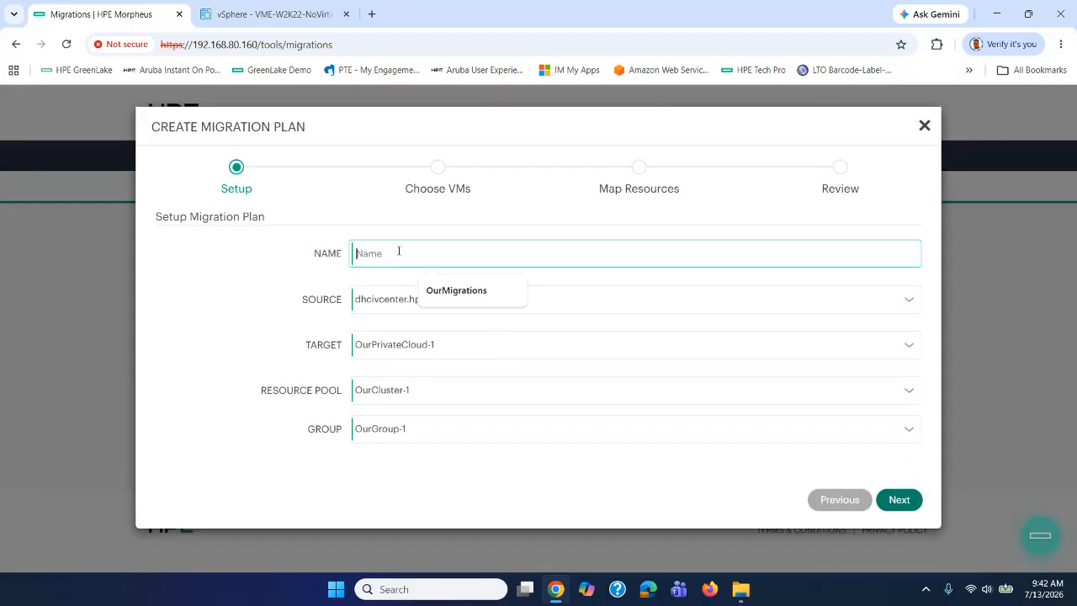
click(436, 290)
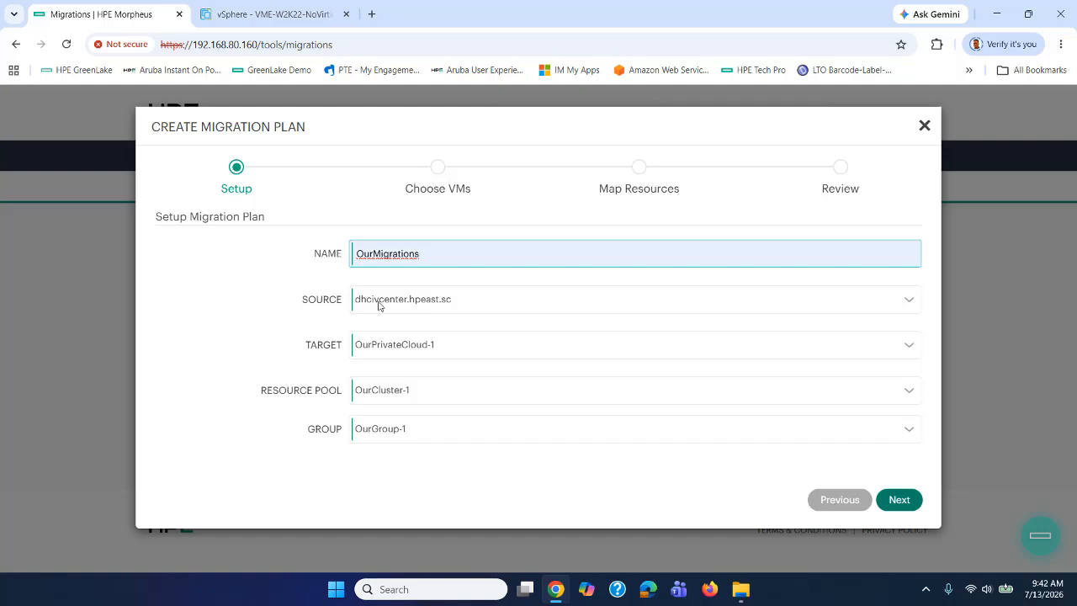
click(907, 303)
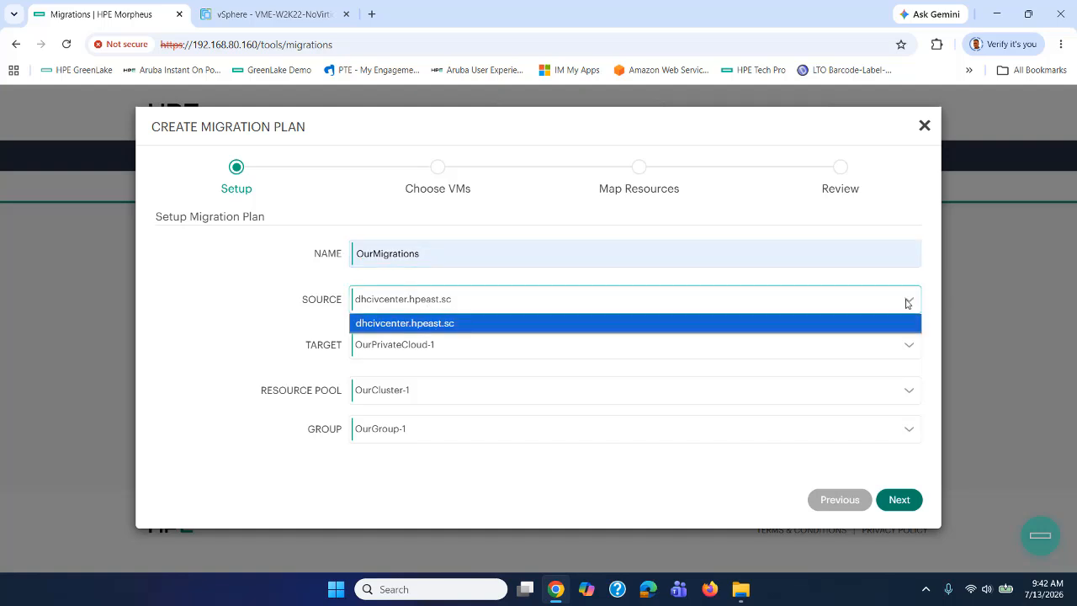
click(907, 303)
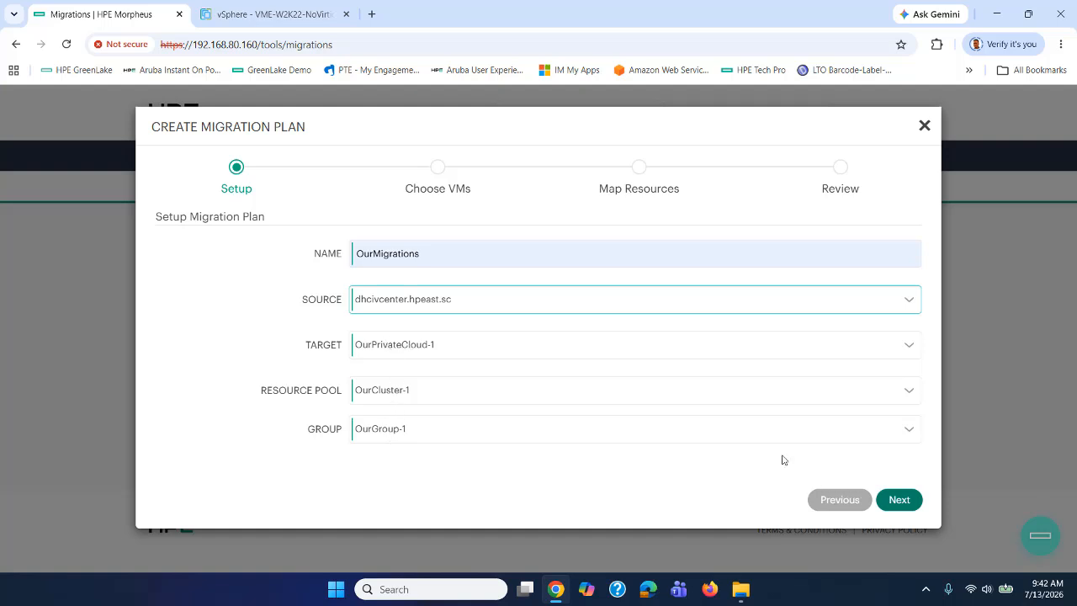
Filter the VMs by 'VME' and select VME-W2K22-NoVirtio and VME-W2K25-NoVirtio.
click(896, 505)
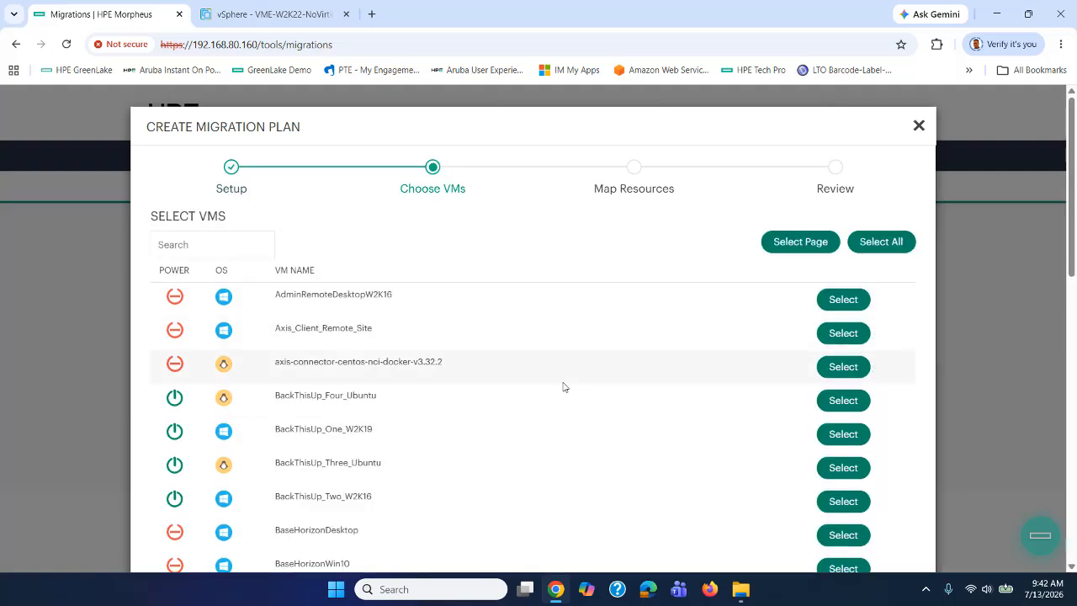
scroll(563, 385, down, 4)
scroll(563, 386, up, 5)
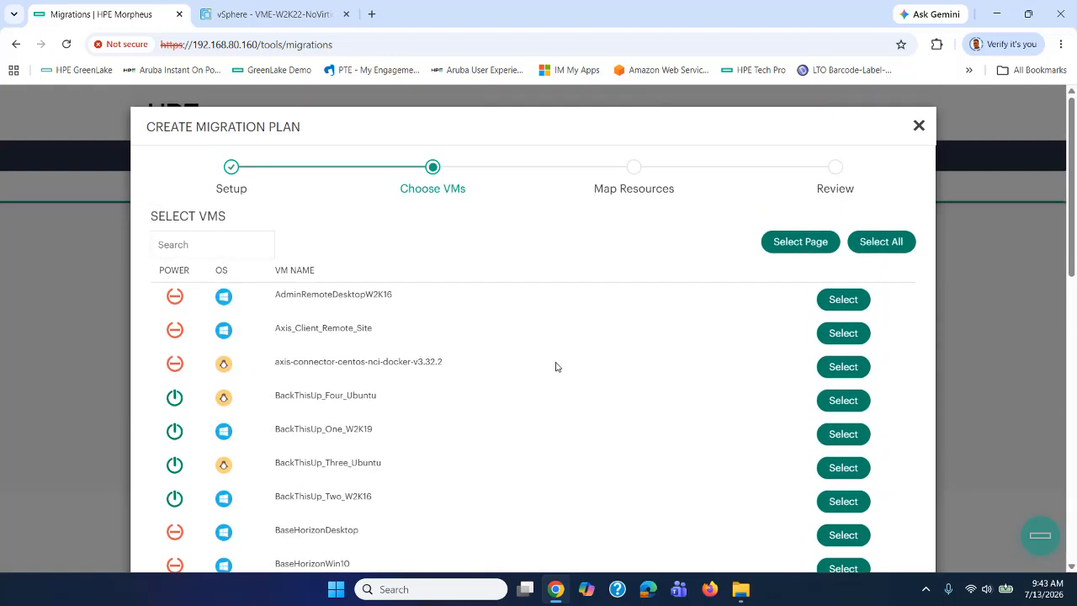
click(178, 243)
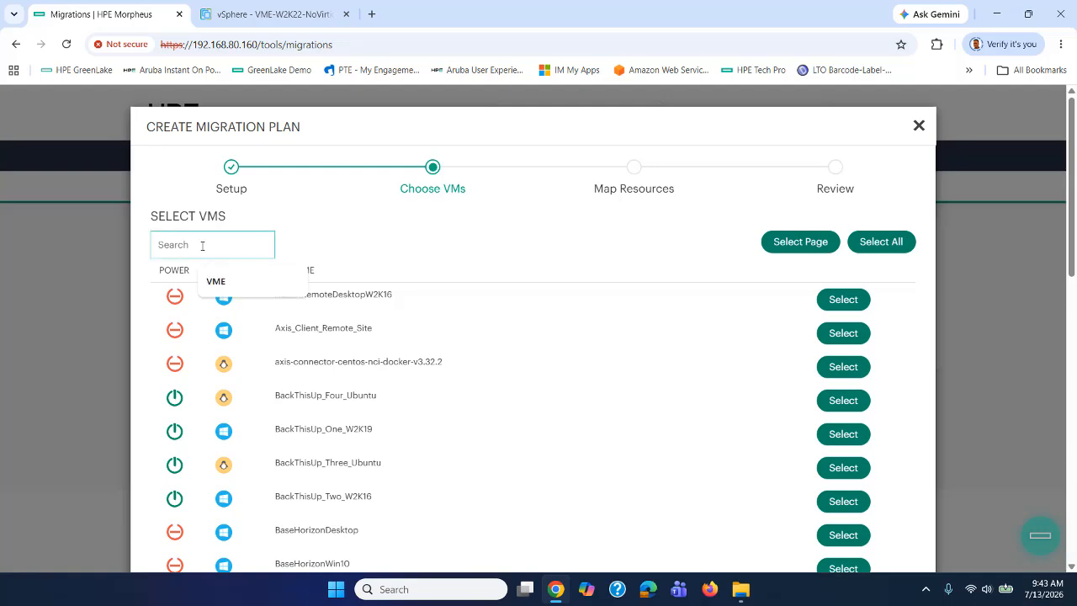
click(215, 281)
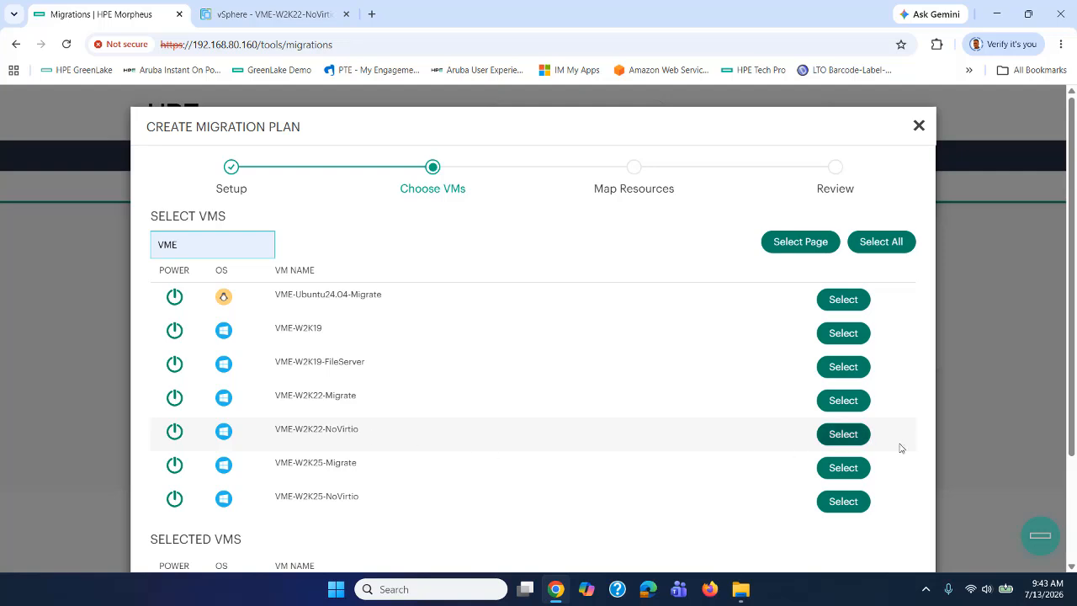
click(843, 434)
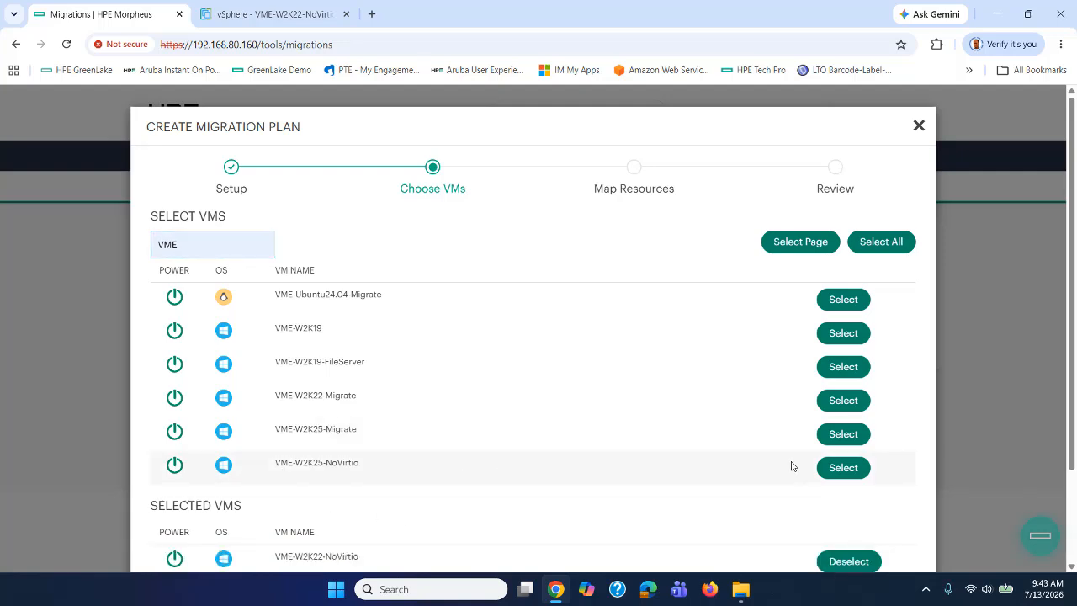
click(841, 469)
scroll(665, 455, down, 2)
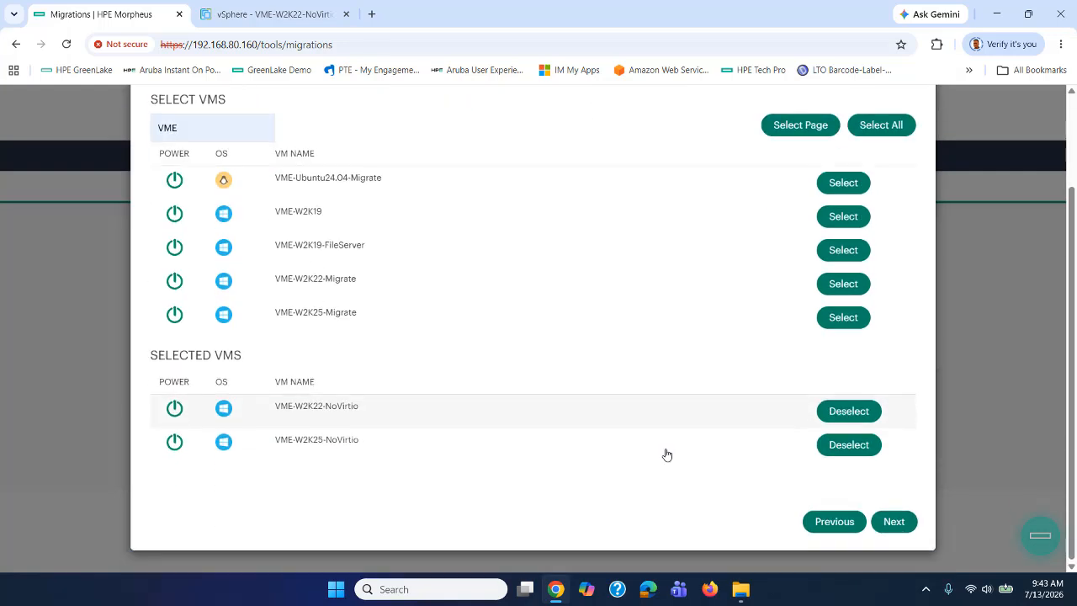
Map VLAN80 to Compute VLAN 81, VM Network to Compute VLAN 82, dHCIDataStore1 to OurAF40.
click(899, 524)
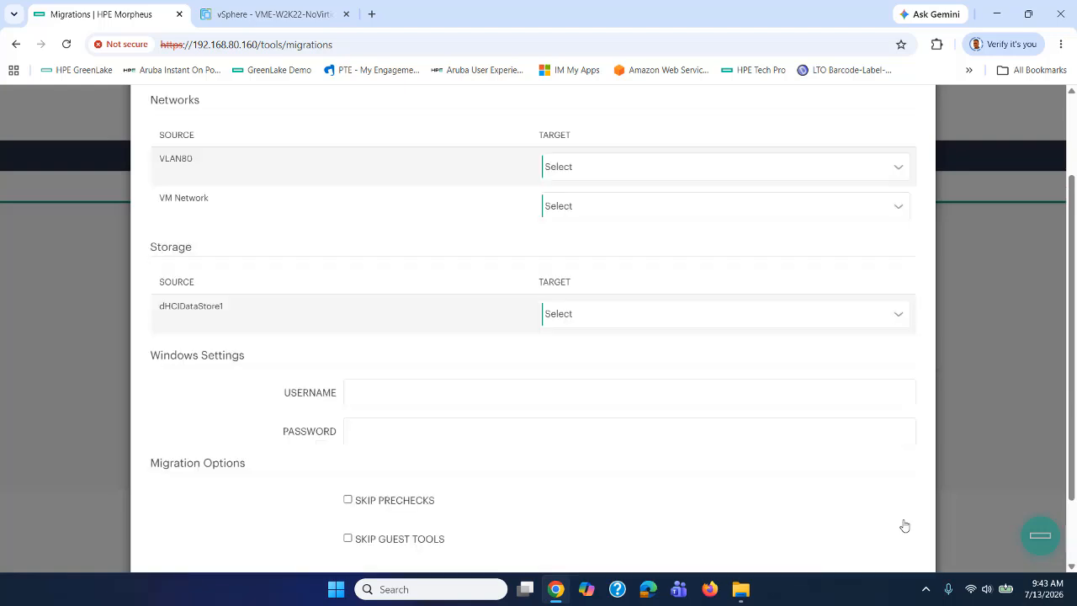
scroll(372, 321, up, 2)
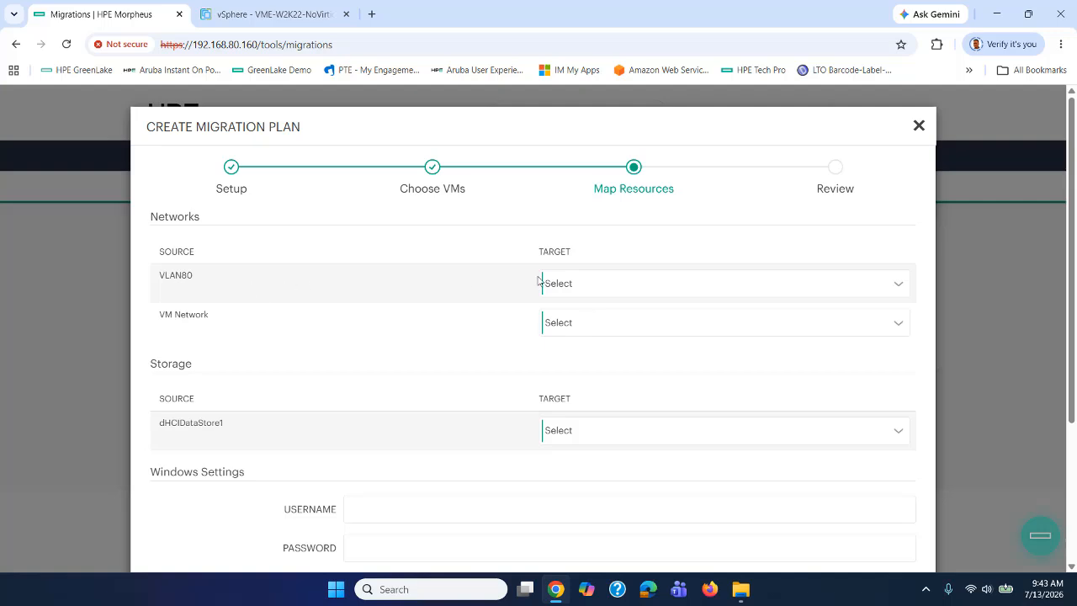
click(562, 285)
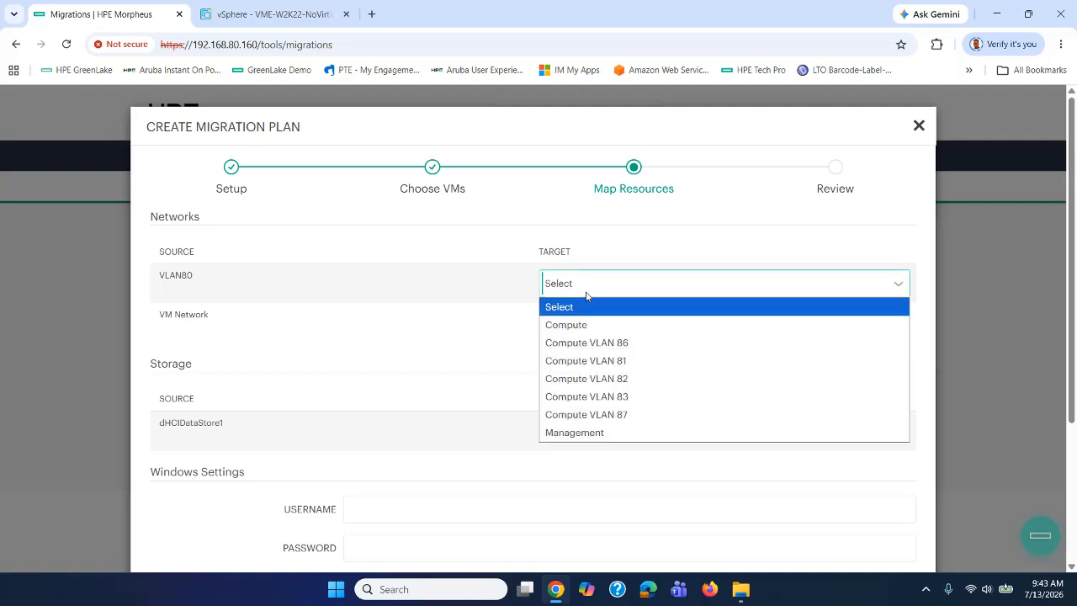
click(579, 361)
click(569, 324)
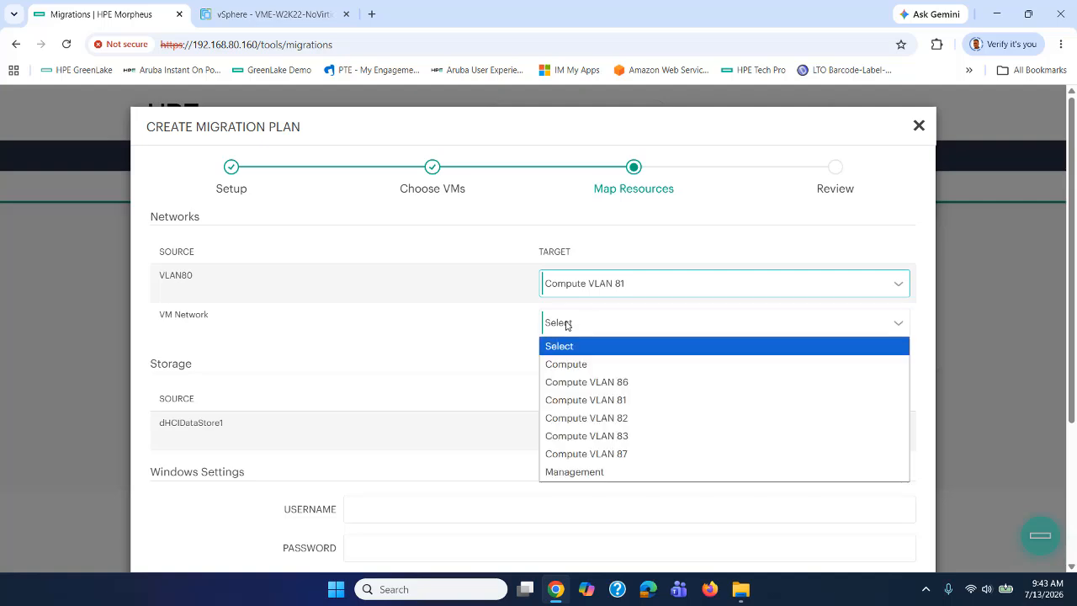
click(589, 418)
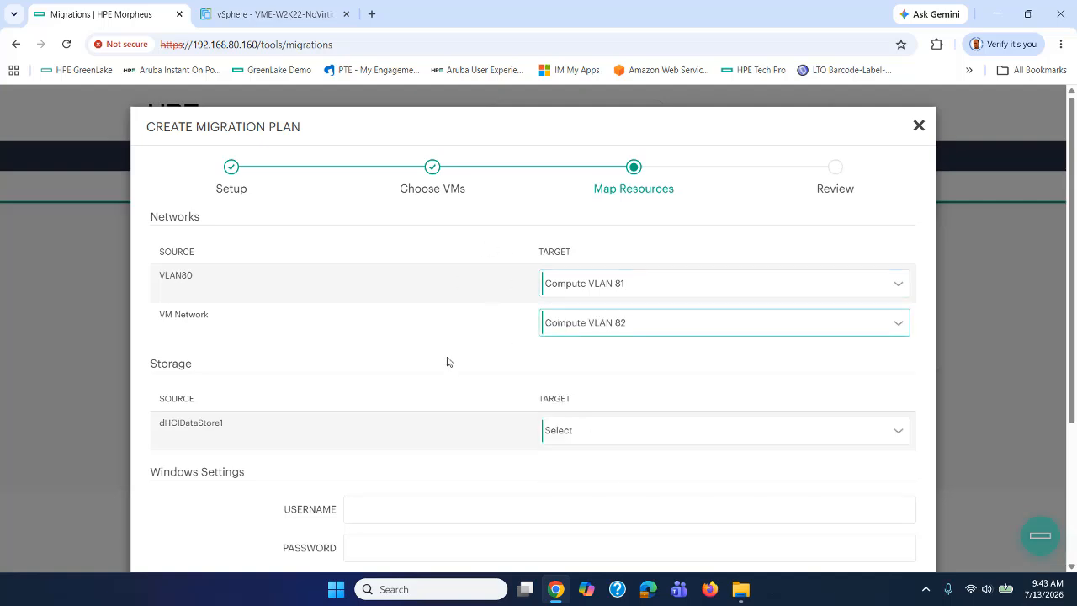
scroll(448, 362, down, 1)
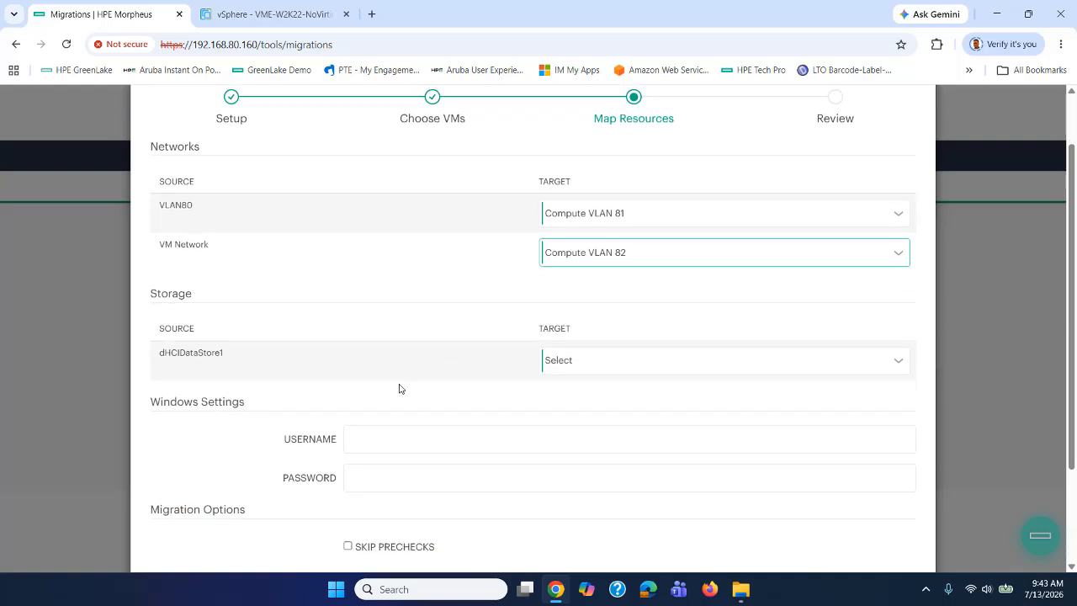
click(618, 363)
click(592, 458)
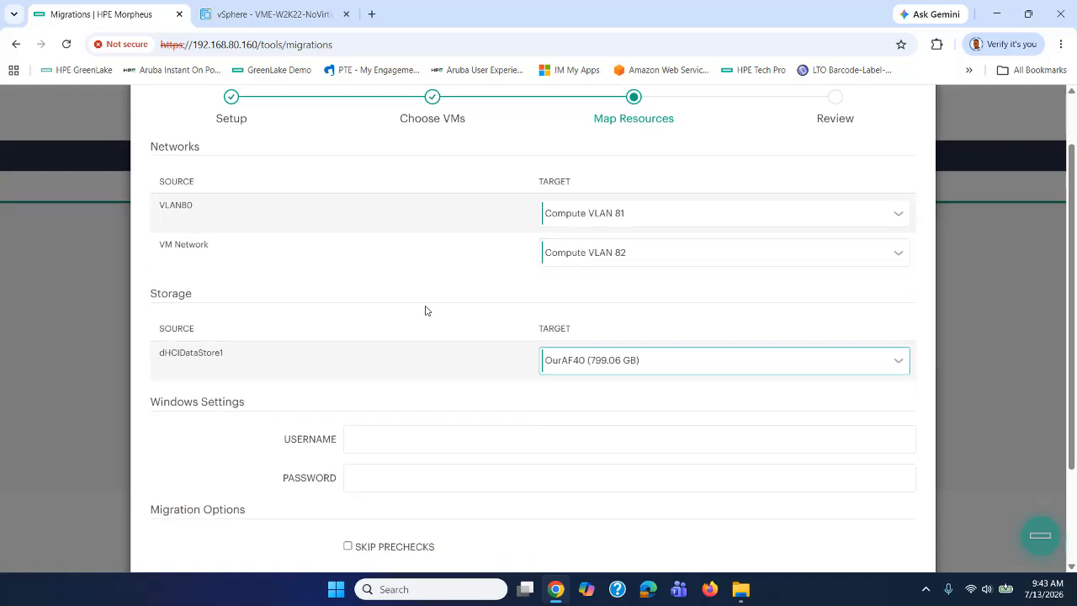
Enter Administrator as the Windows username plus its password, then proceed to Review.
scroll(427, 309, down, 2)
click(399, 304)
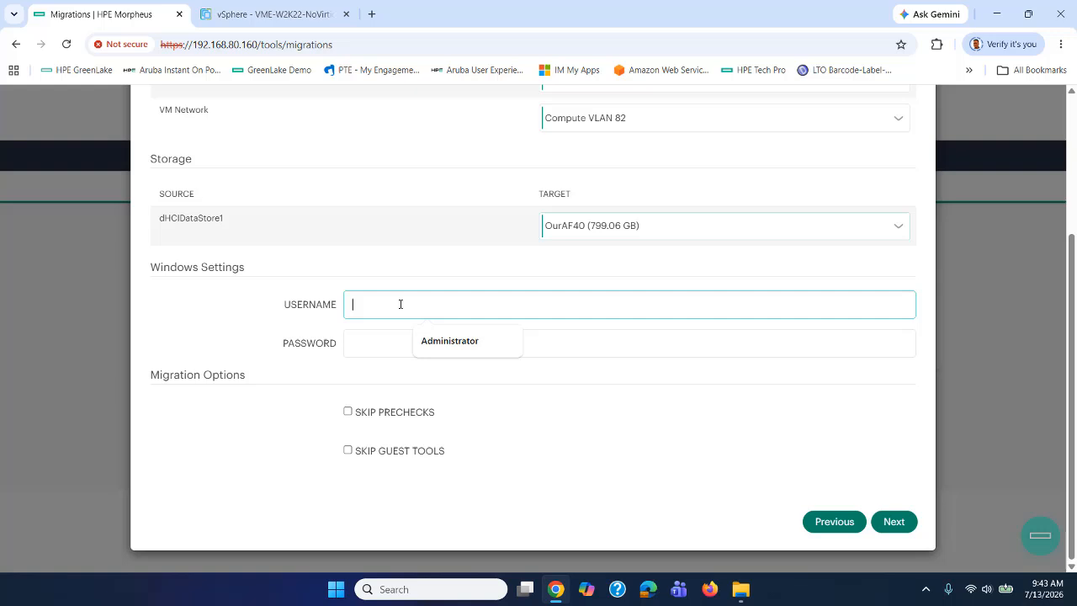
click(447, 341)
click(400, 352)
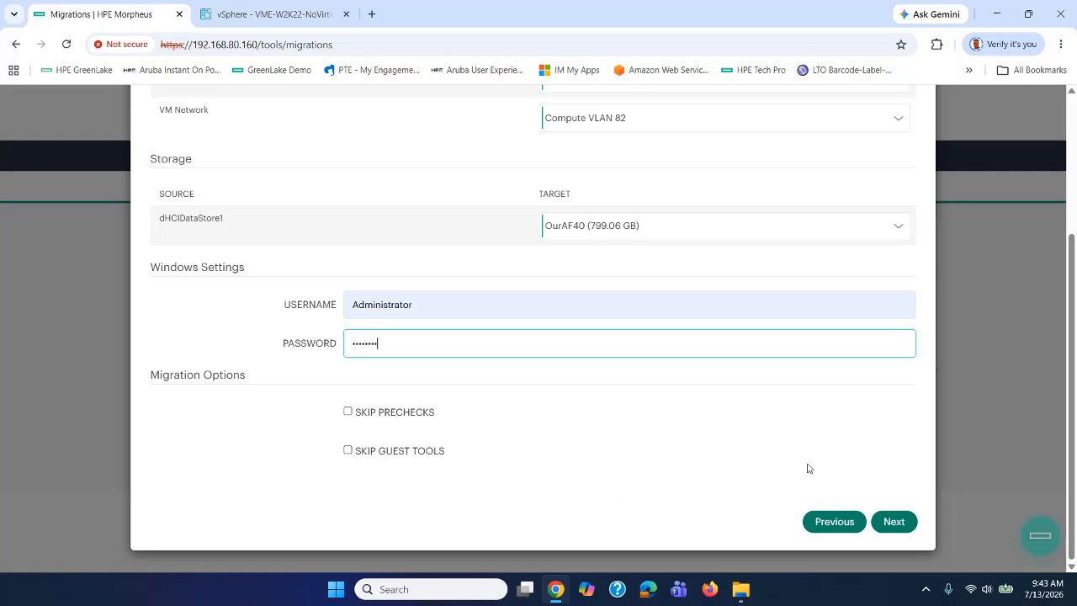
click(891, 521)
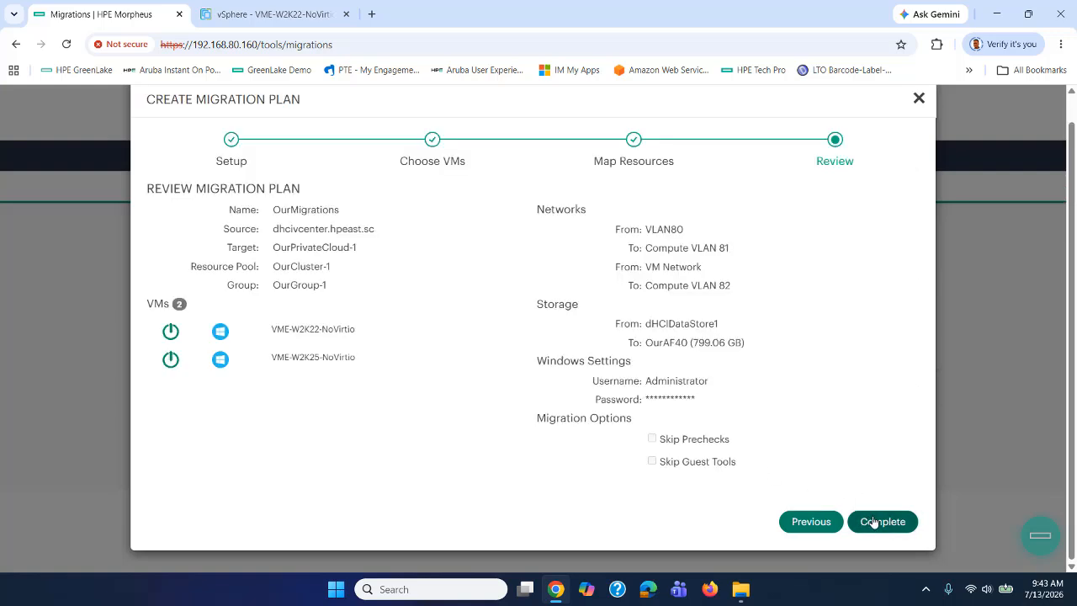
Complete the OurMigrations plan and open it from the Migrations list, showing both VMs pending.
click(874, 522)
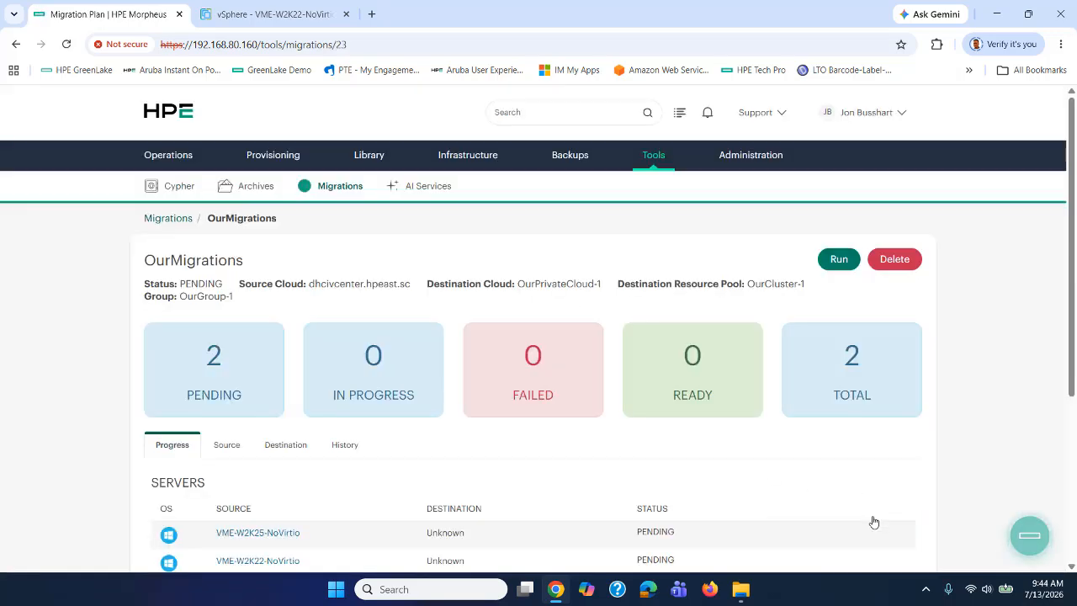
scroll(803, 476, down, 3)
scroll(797, 480, up, 3)
scroll(801, 478, down, 1)
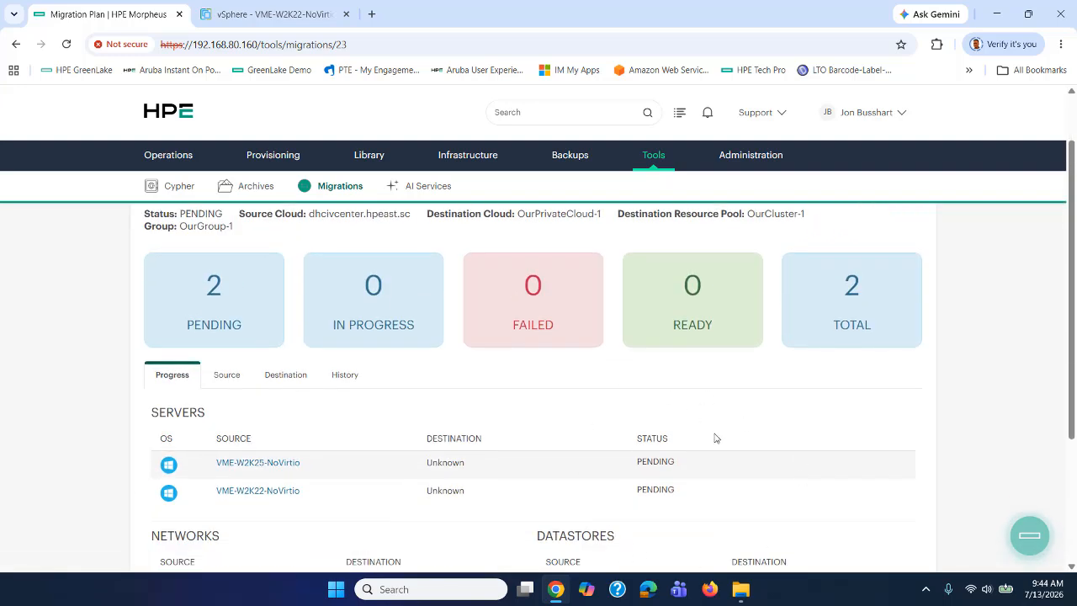
mouse_move(663, 161)
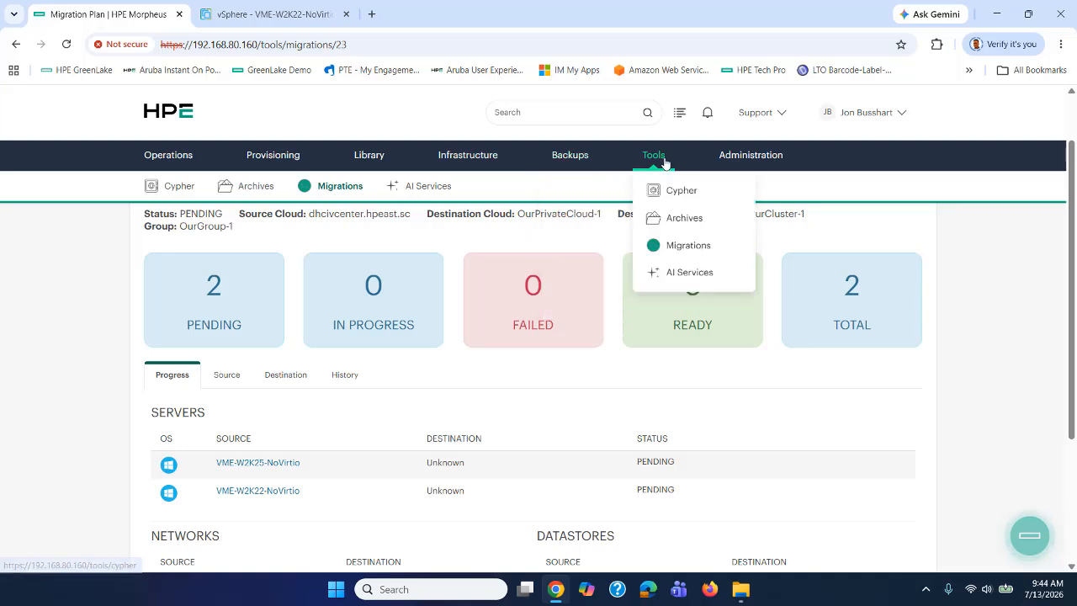
click(670, 250)
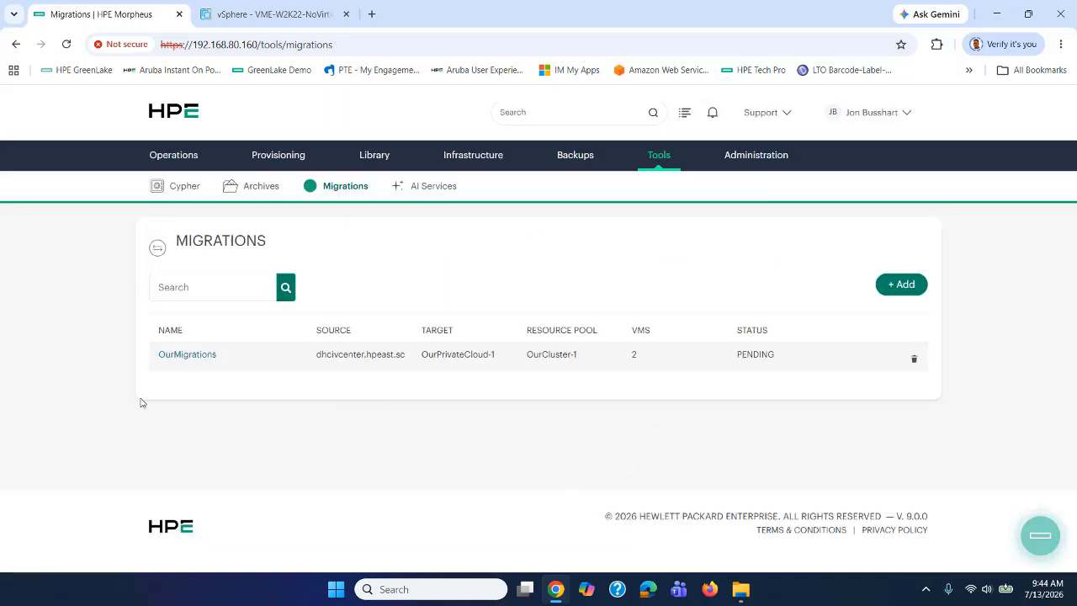
click(199, 354)
Run the OurMigrations plan and confirm in the dialog.
scroll(462, 430, down, 2)
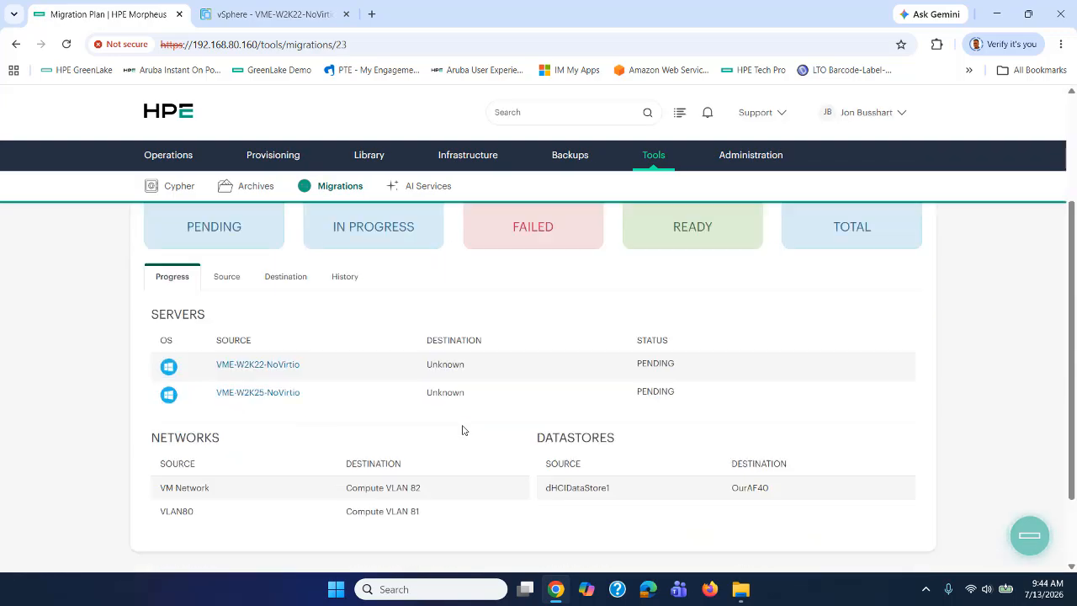
scroll(463, 430, up, 2)
click(834, 262)
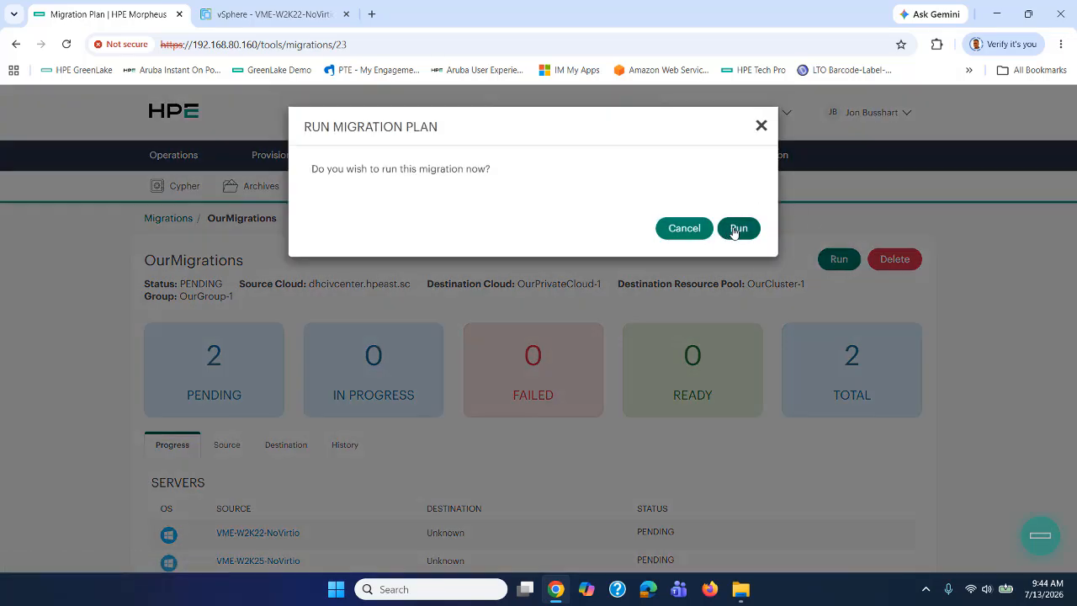
click(733, 229)
Check recent activity and reload the plan page to see both migrations running.
scroll(607, 341, down, 2)
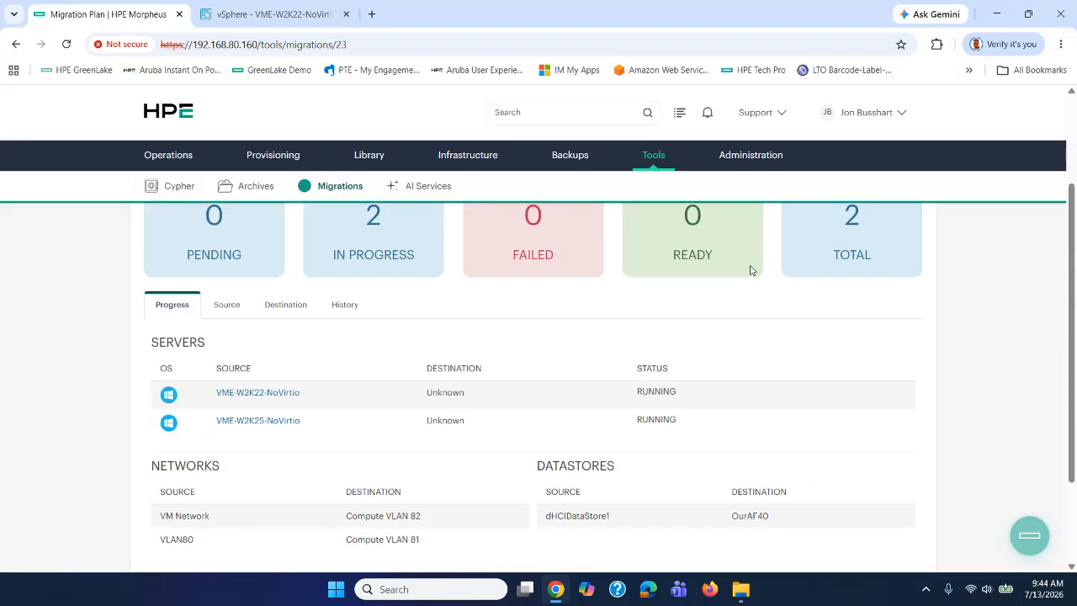
scroll(766, 398, up, 3)
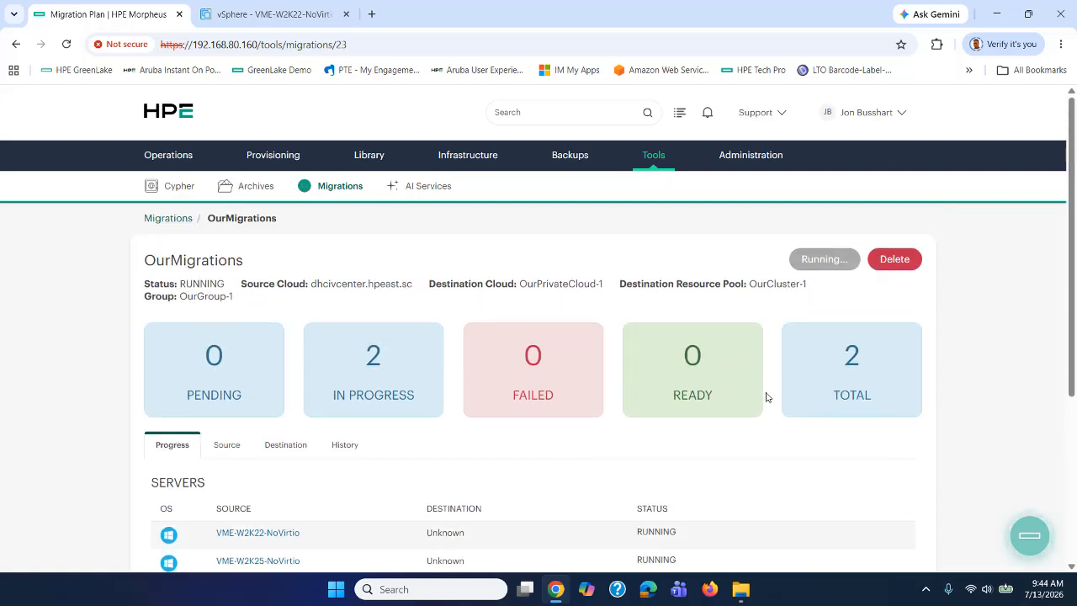
click(682, 113)
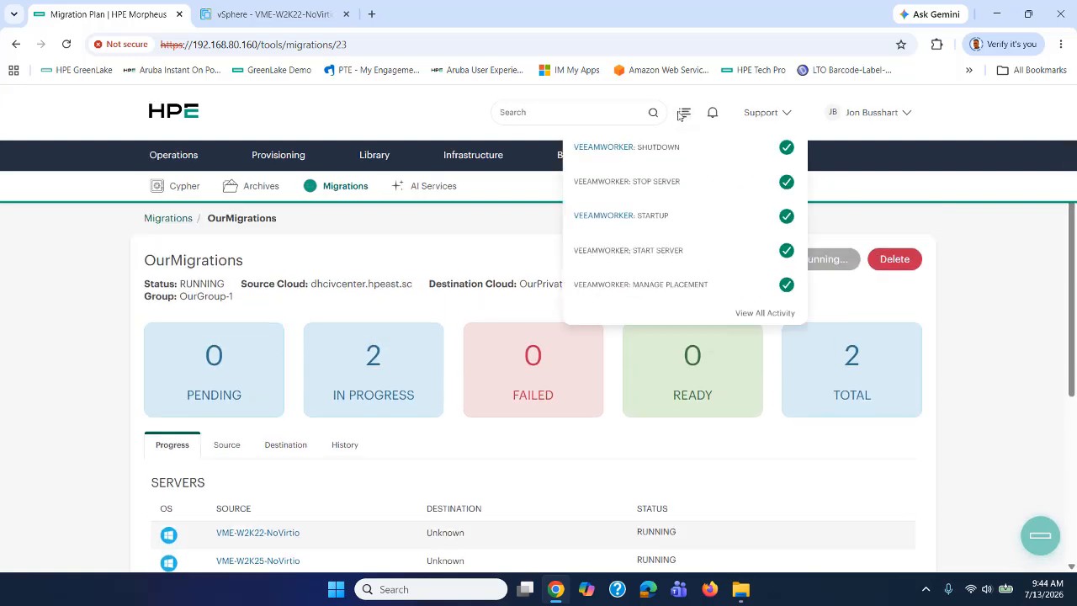
click(680, 116)
click(66, 44)
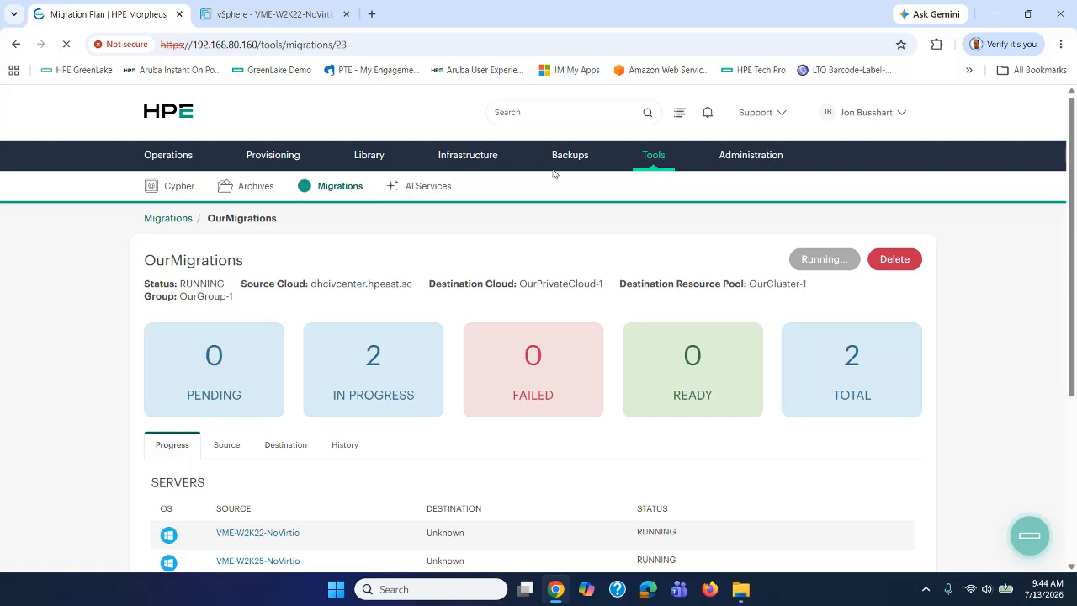
click(683, 115)
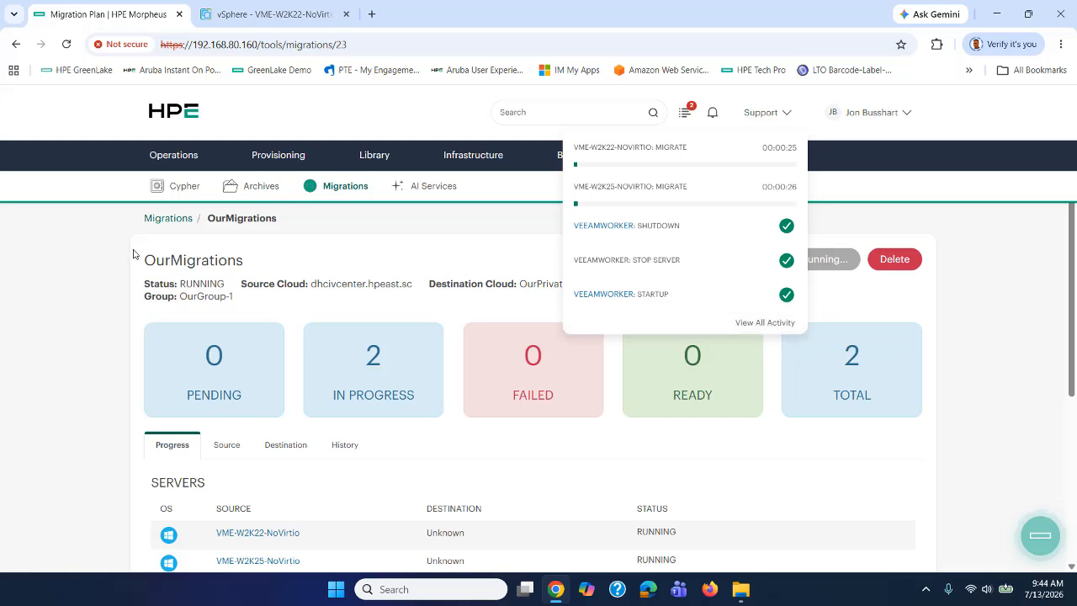
click(93, 232)
Review the full activity history showing both NoVirtio migrations, then view VME-W2K22-NoVirtio in vSphere.
mouse_move(169, 158)
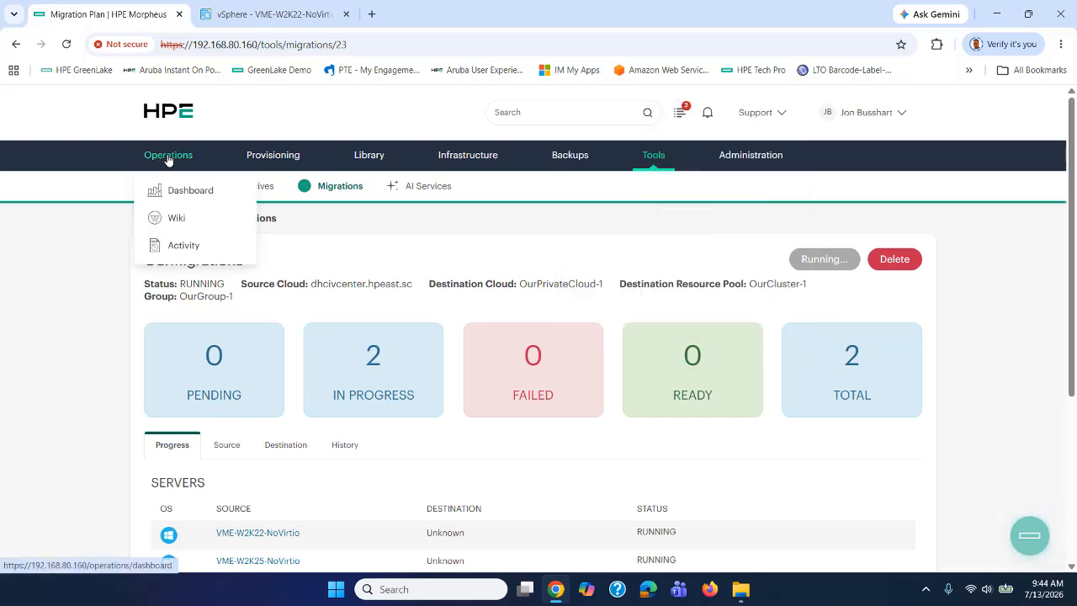
click(180, 245)
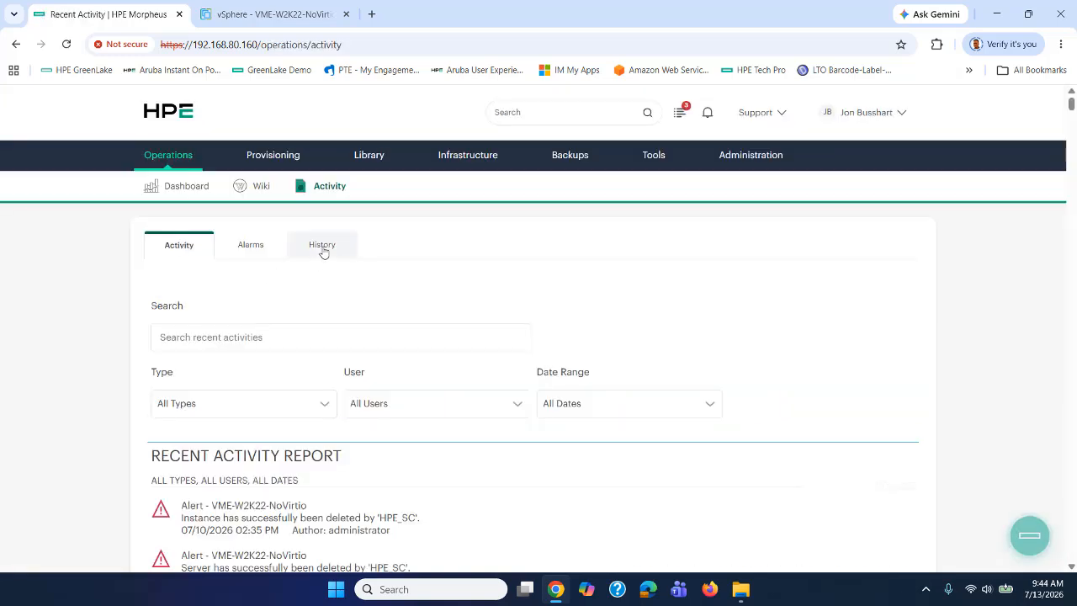
click(323, 247)
scroll(542, 346, down, 2)
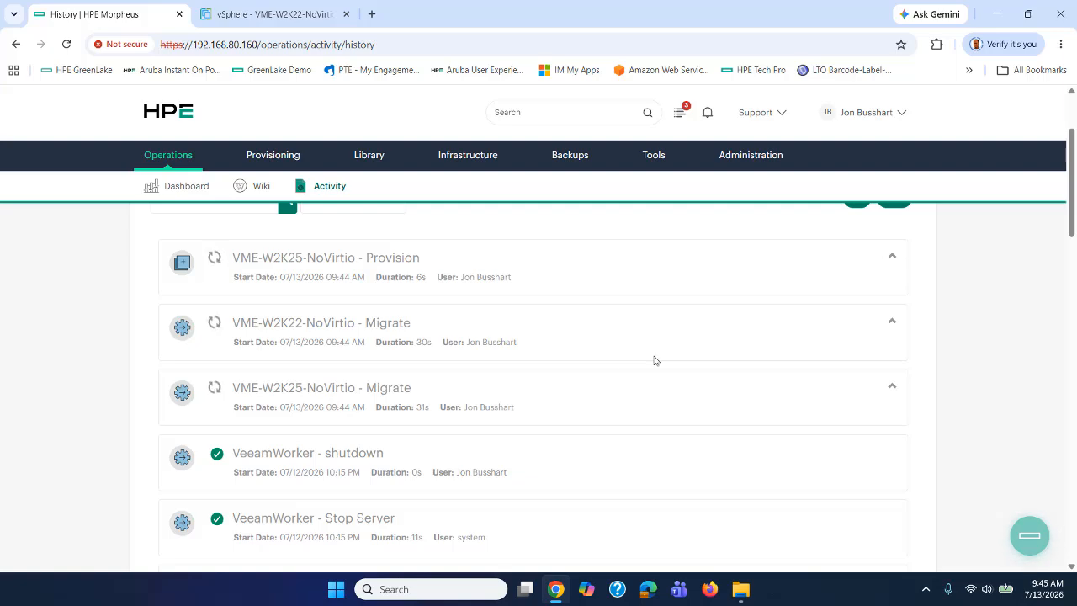
click(255, 14)
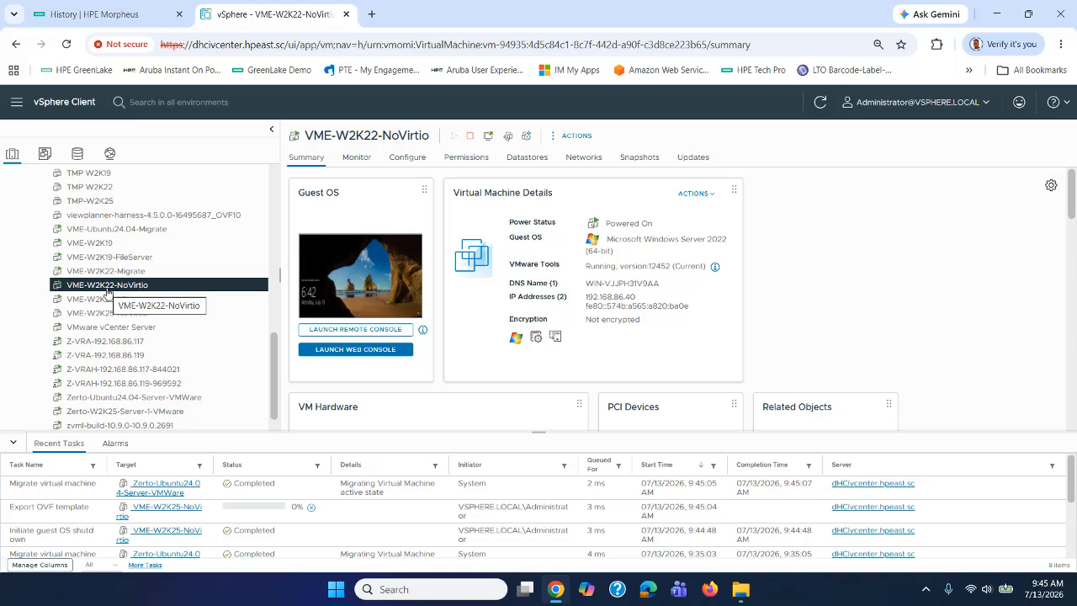
Back in Morpheus, browse the Instances list to find VME-W2K25-NoVirtio listed as a stopped HVM instance.
click(88, 14)
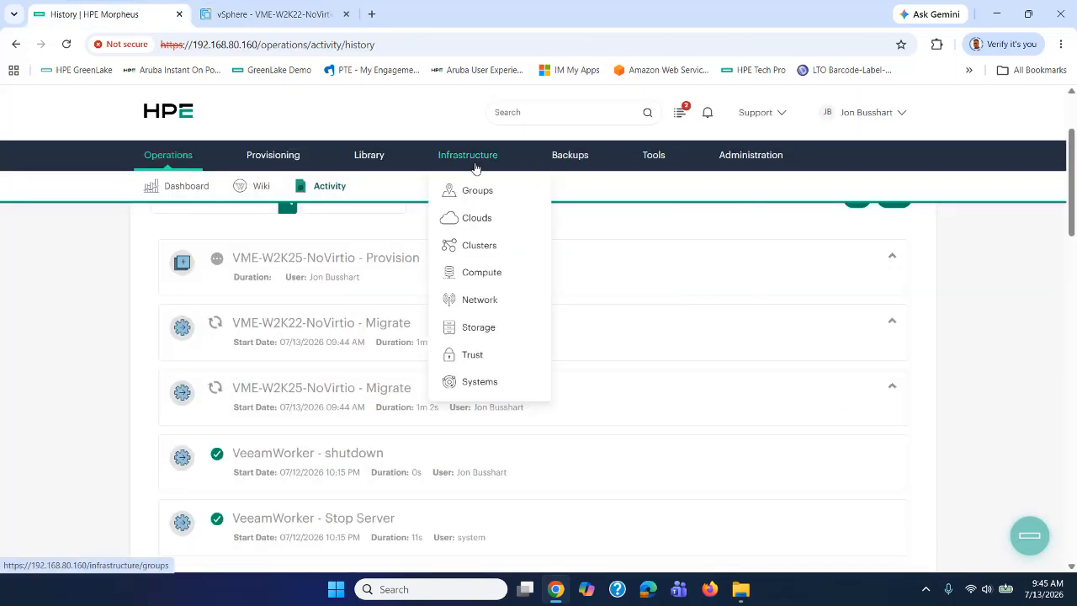
mouse_move(279, 159)
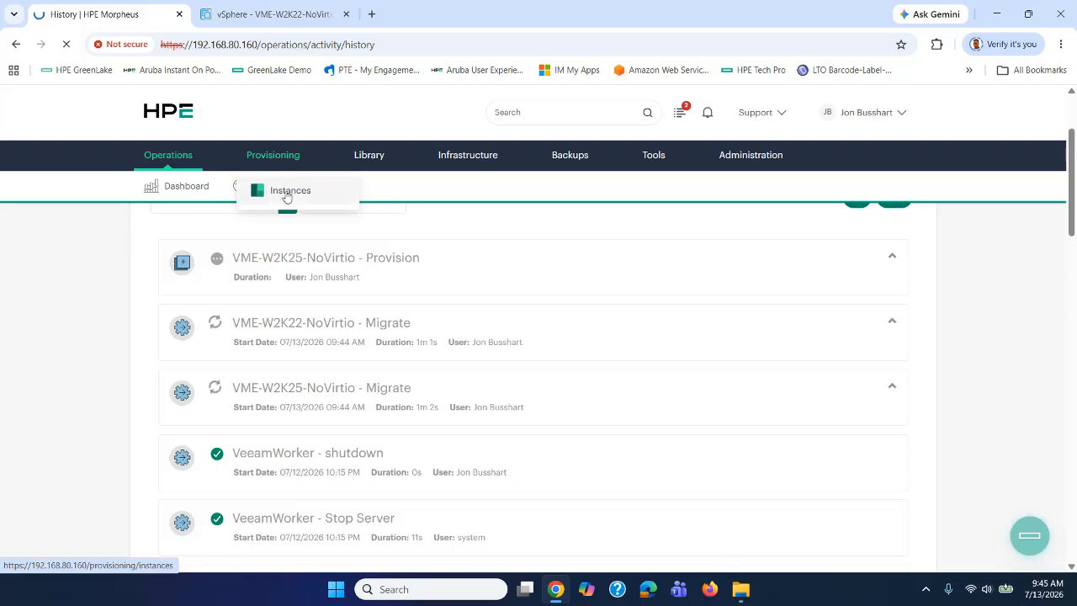
click(286, 193)
scroll(427, 405, down, 5)
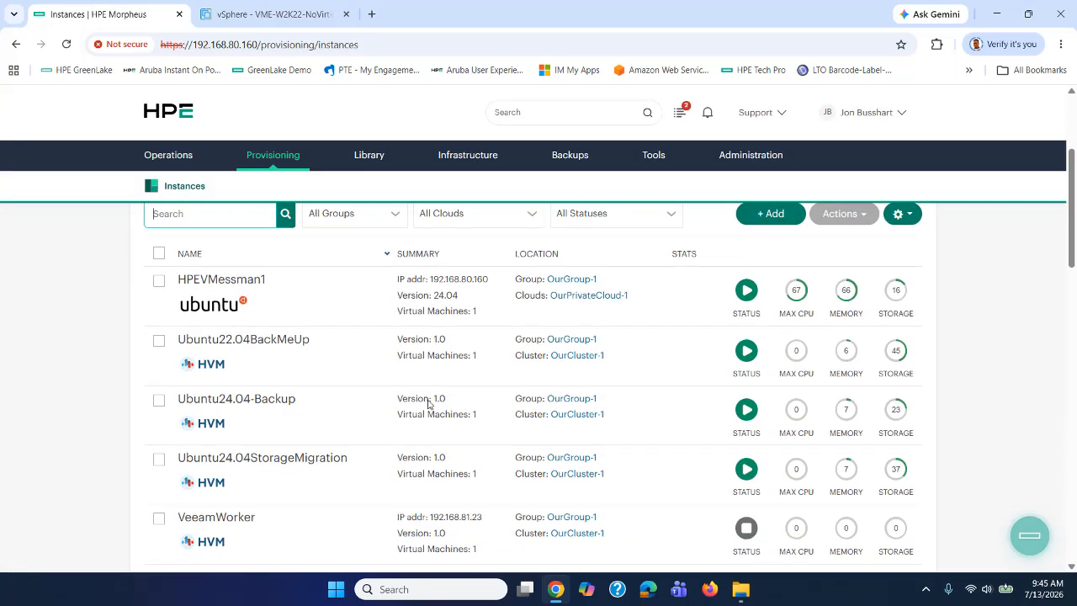
scroll(428, 405, down, 2)
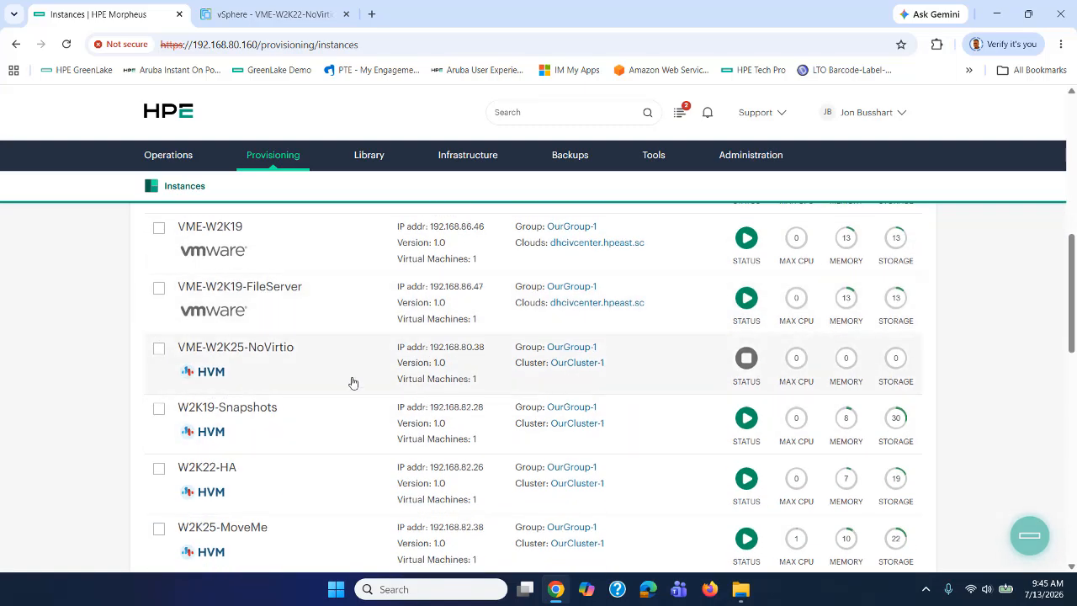
scroll(353, 382, up, 8)
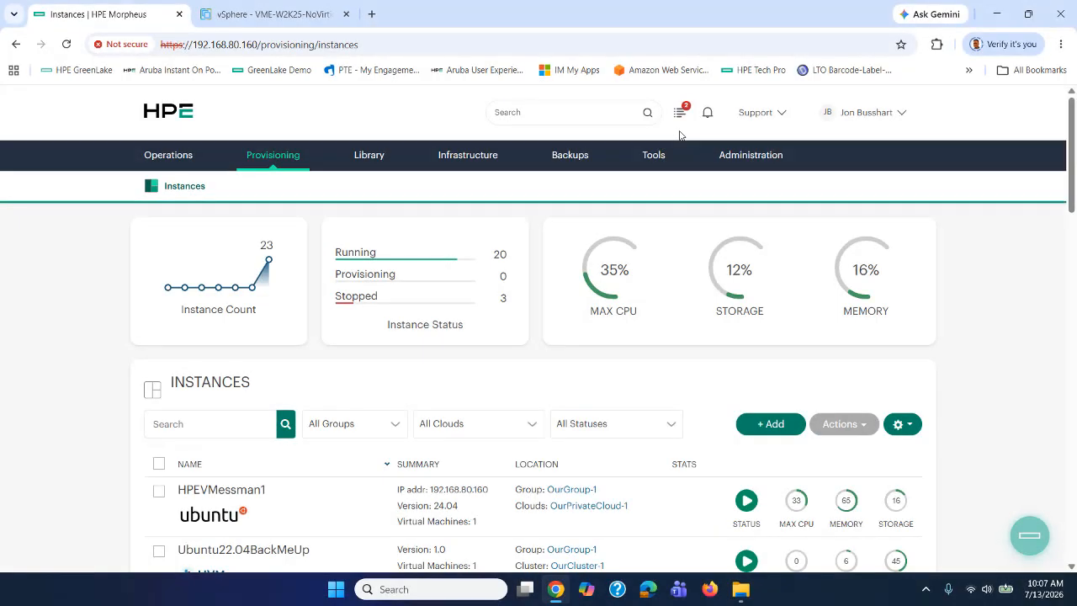
Check the source VM in vSphere, then recheck the full Morpheus activity history.
click(286, 15)
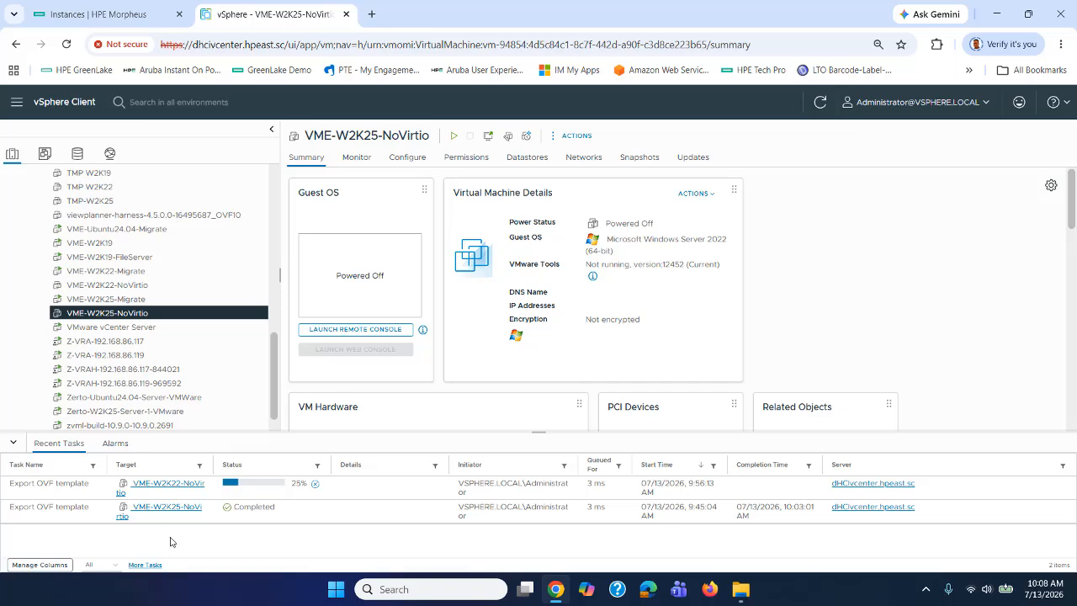
click(144, 15)
mouse_move(179, 159)
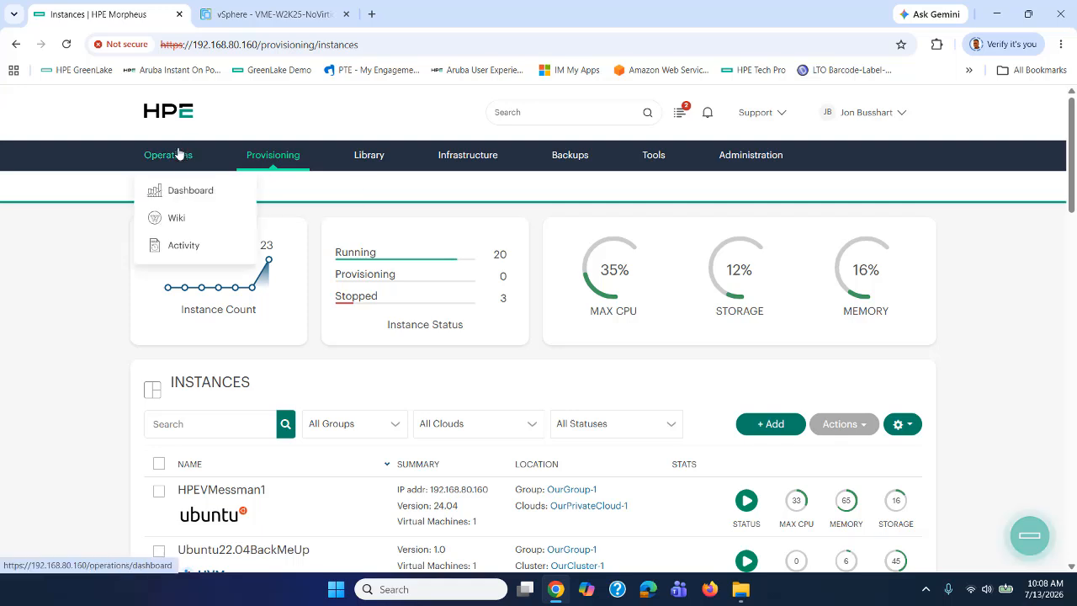
click(683, 117)
click(753, 324)
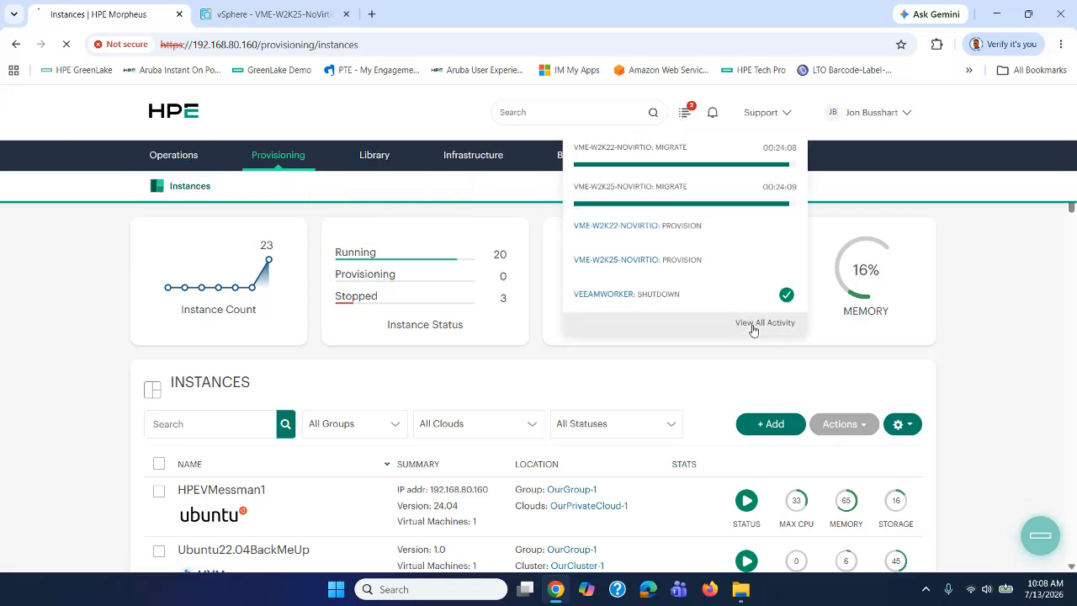
scroll(67, 332, down, 2)
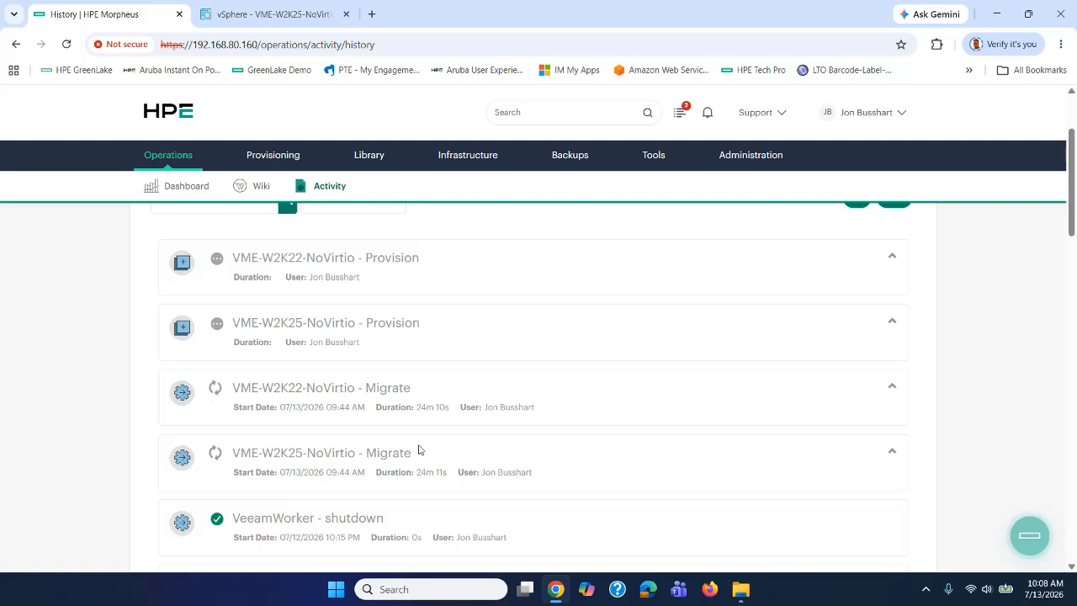
scroll(418, 450, up, 1)
Scroll the Instances list to confirm VME-W2K25-NoVirtio is running, 21 of 23 up.
mouse_move(273, 155)
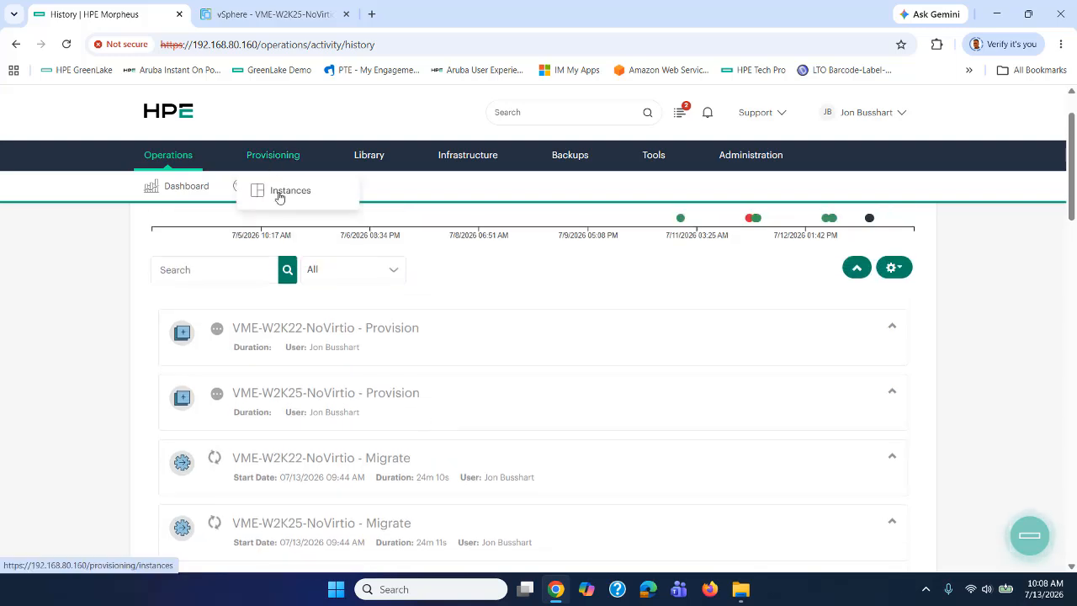
click(284, 192)
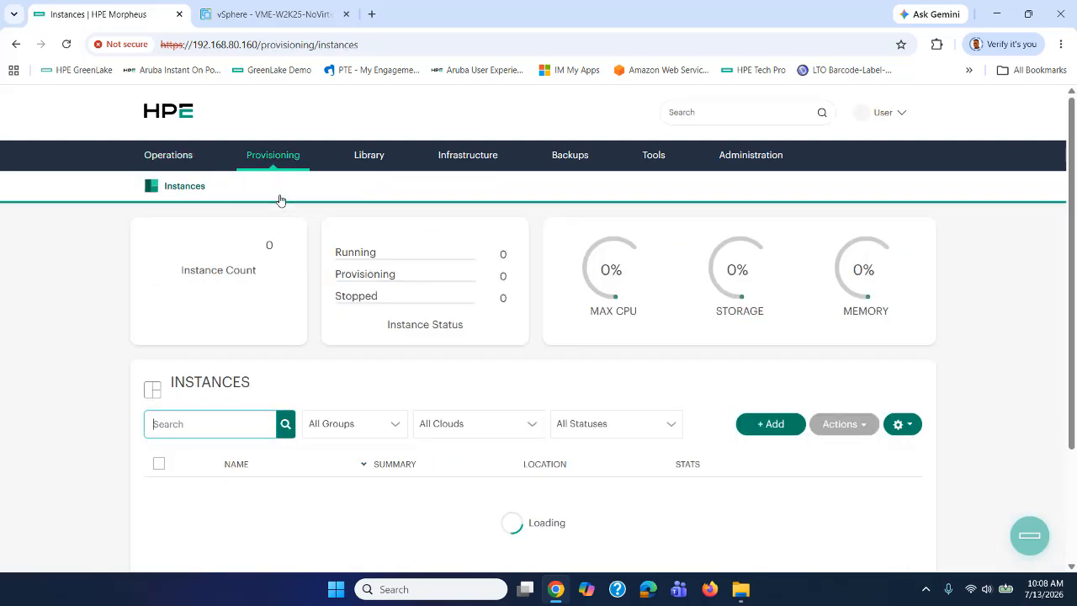
scroll(331, 345, down, 5)
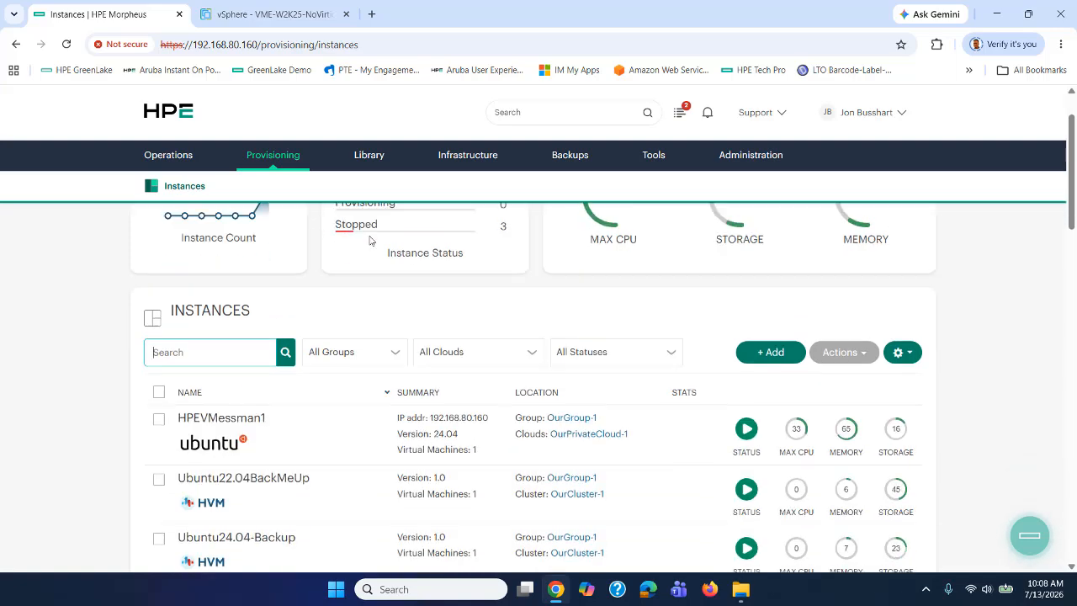
scroll(330, 345, down, 2)
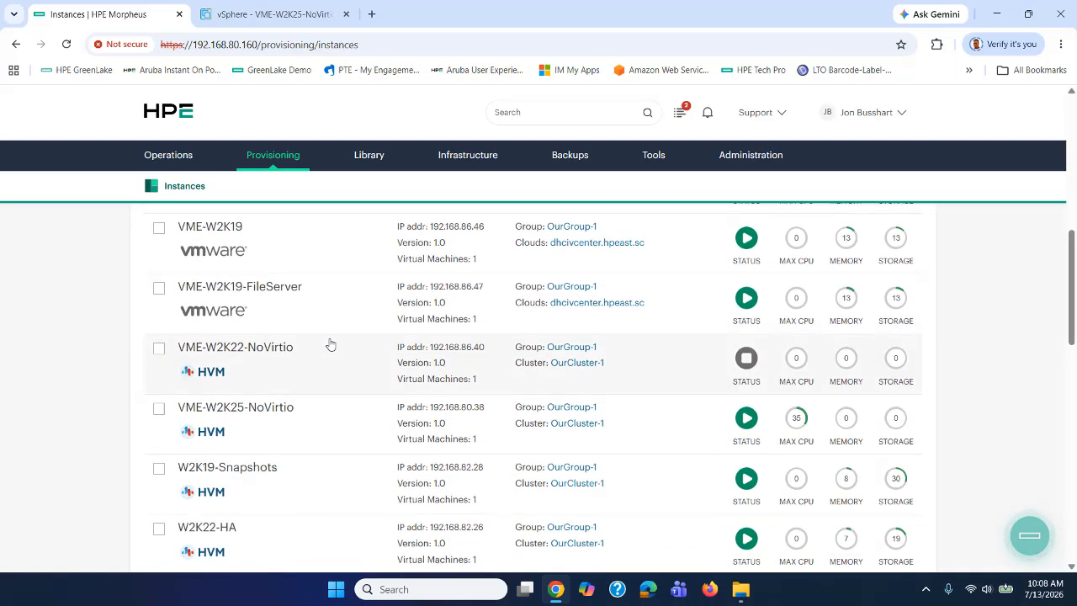
scroll(315, 335, down, 1)
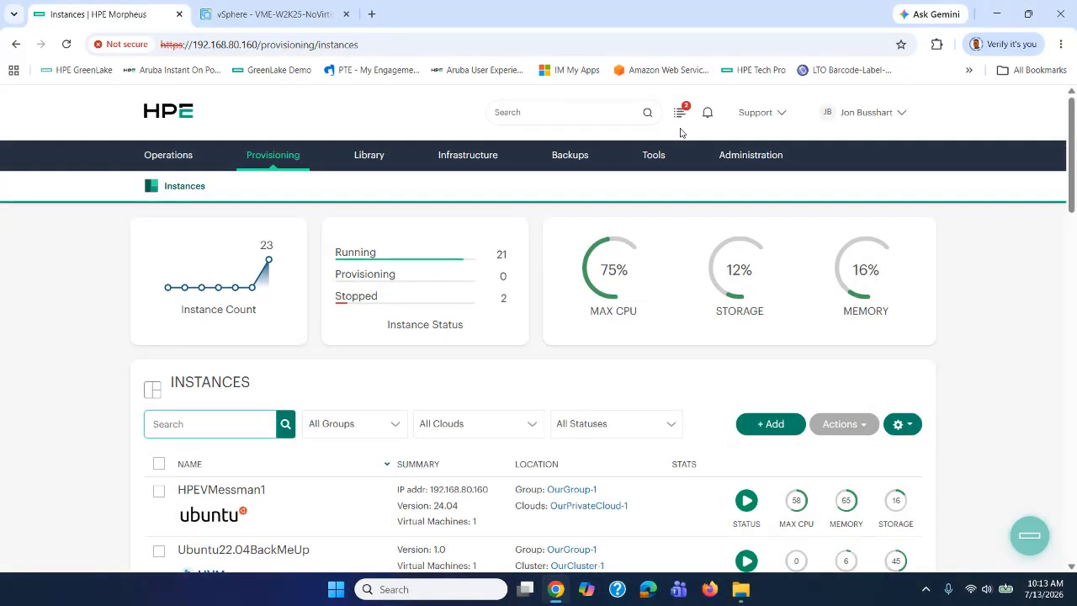
Review the full activity history again and check the source VM in vSphere.
click(681, 113)
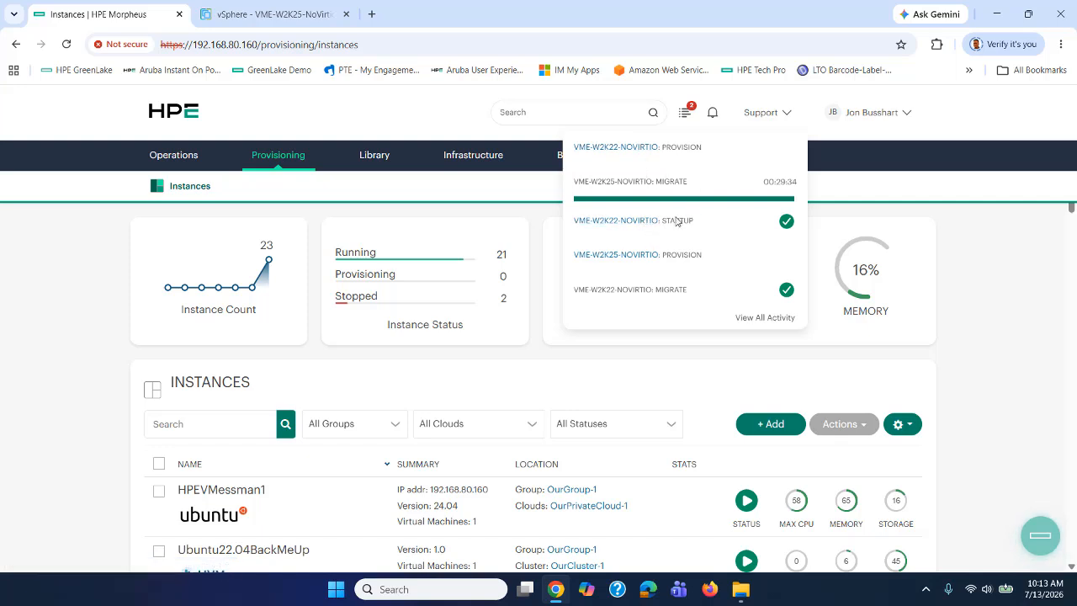
click(763, 320)
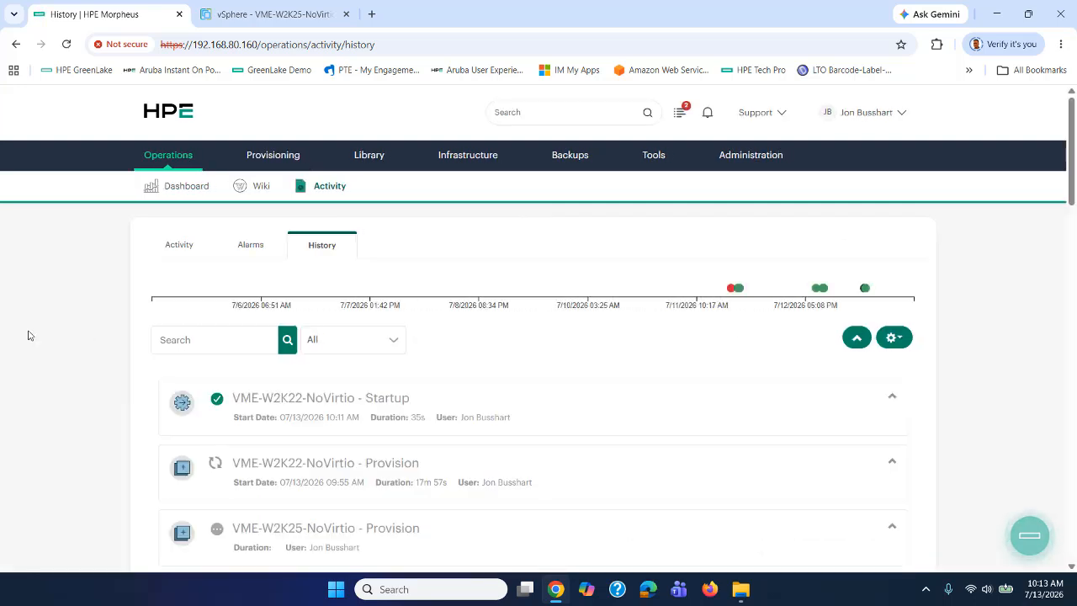
scroll(28, 334, down, 3)
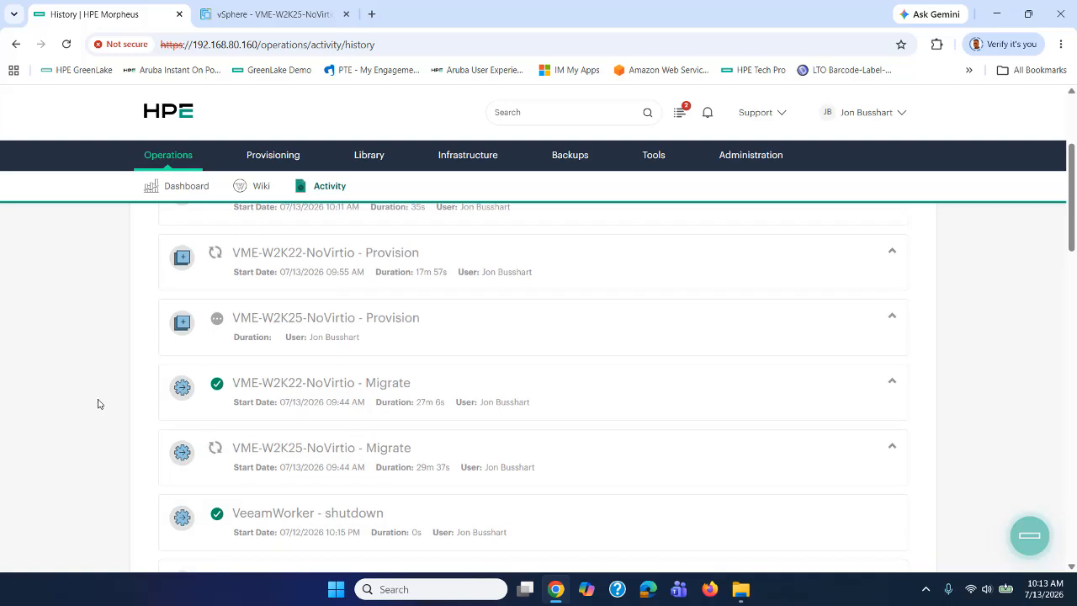
scroll(97, 404, up, 1)
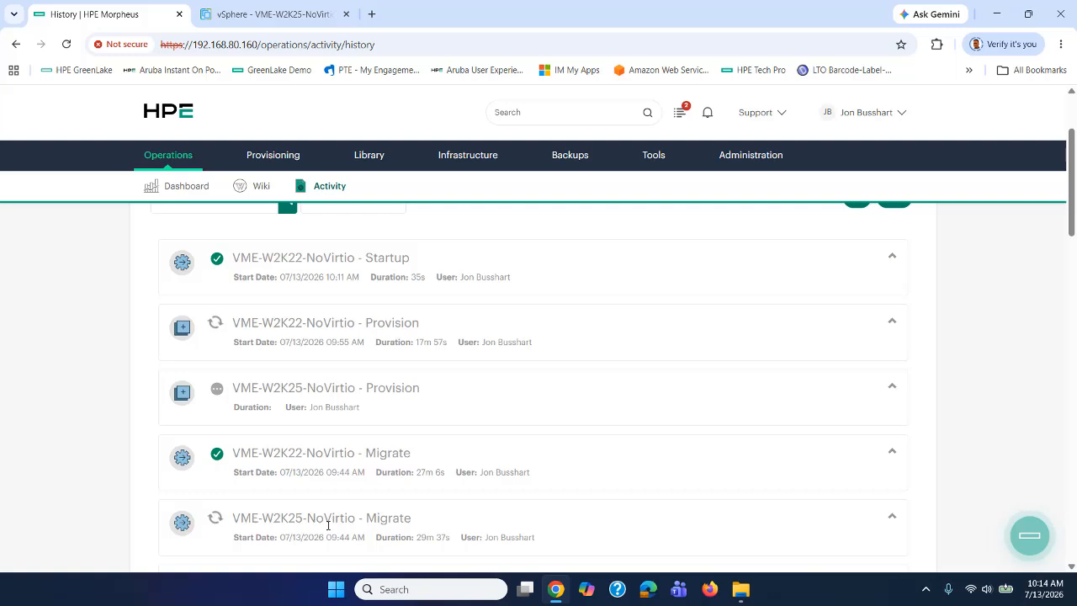
click(248, 15)
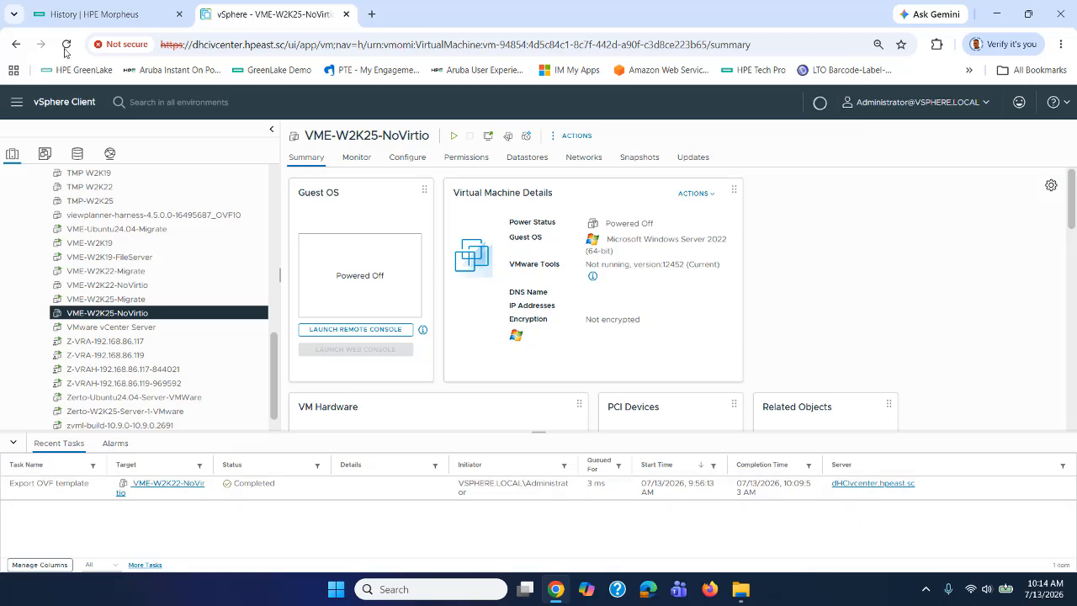
click(88, 16)
Open VME-W2K22-NoVirtio's details from the Instances list.
mouse_move(272, 160)
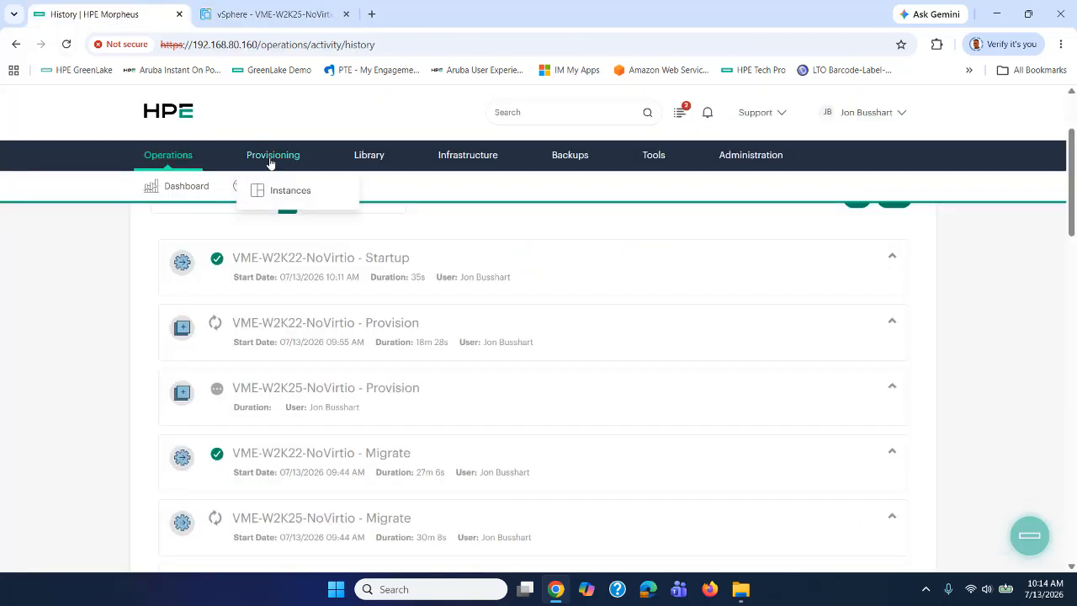
click(280, 200)
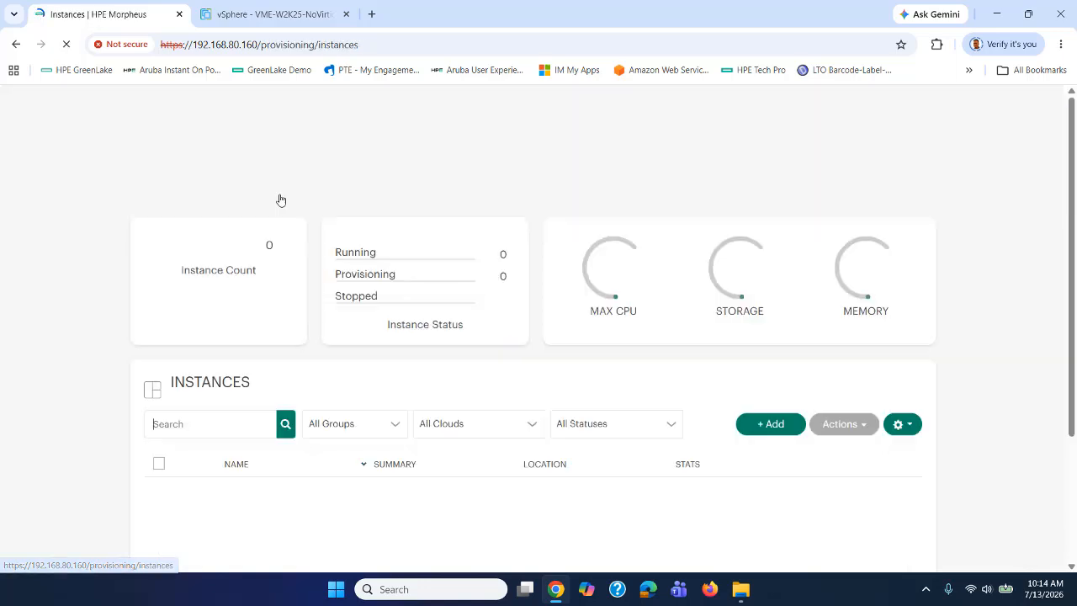
scroll(294, 276, down, 6)
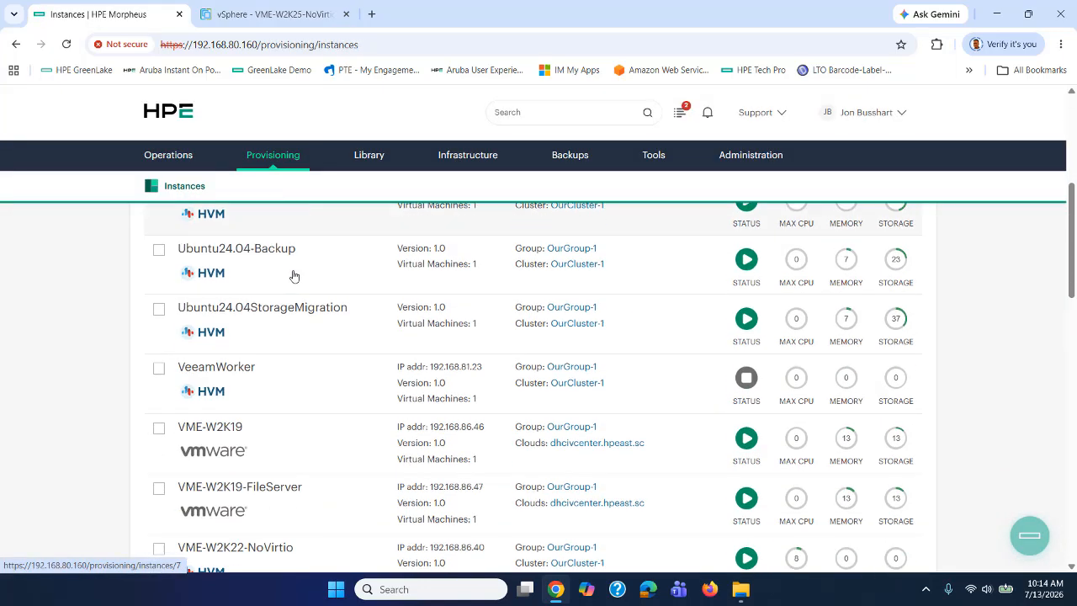
scroll(294, 278, down, 1)
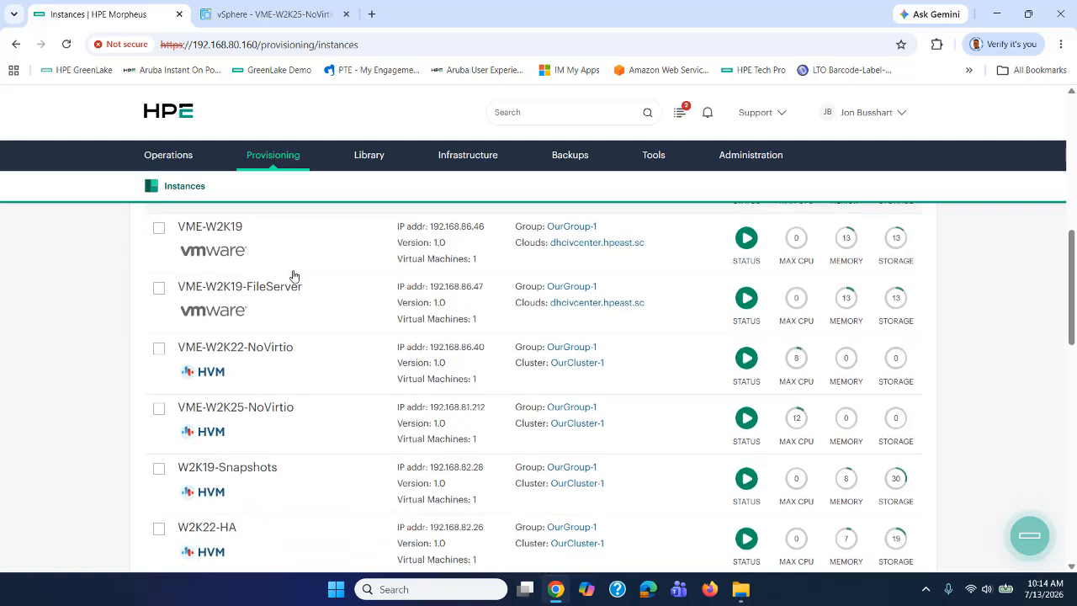
click(241, 352)
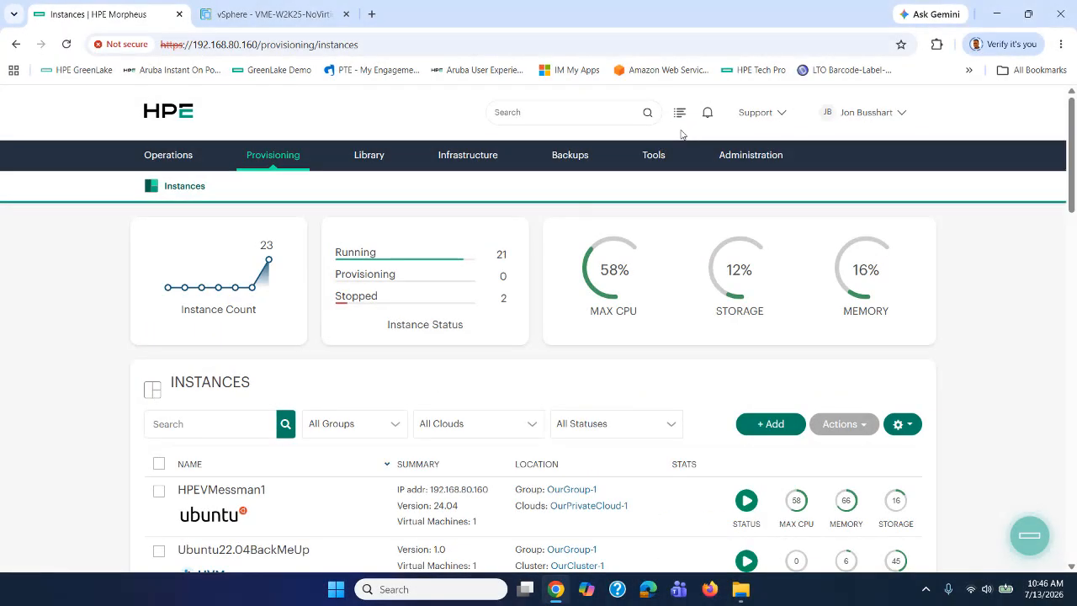
Open the full activity history and scroll to the NoVirtio migrate and provision entries.
click(679, 112)
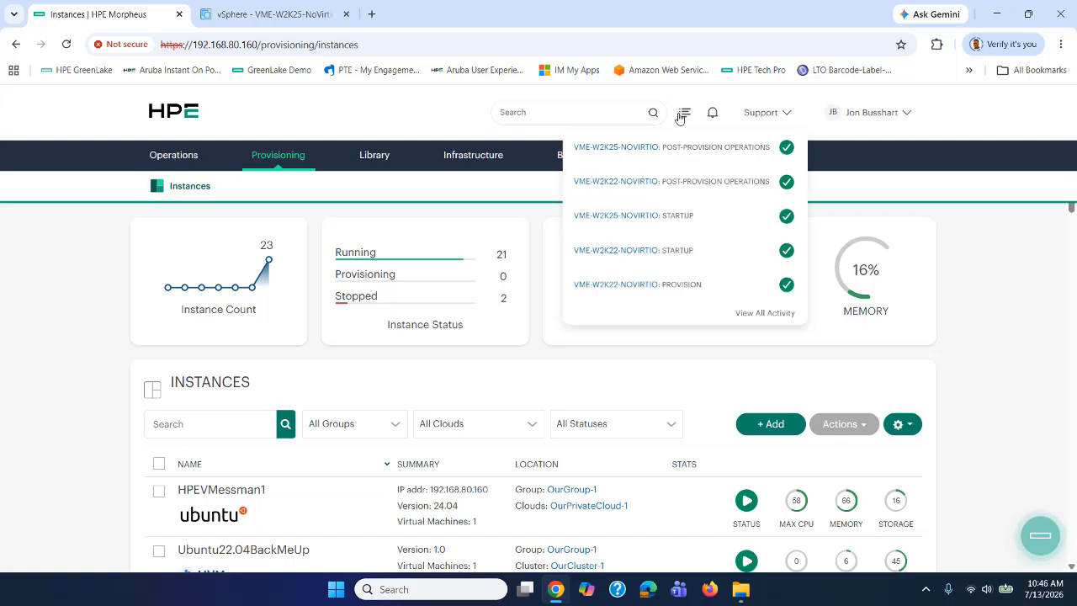
click(746, 317)
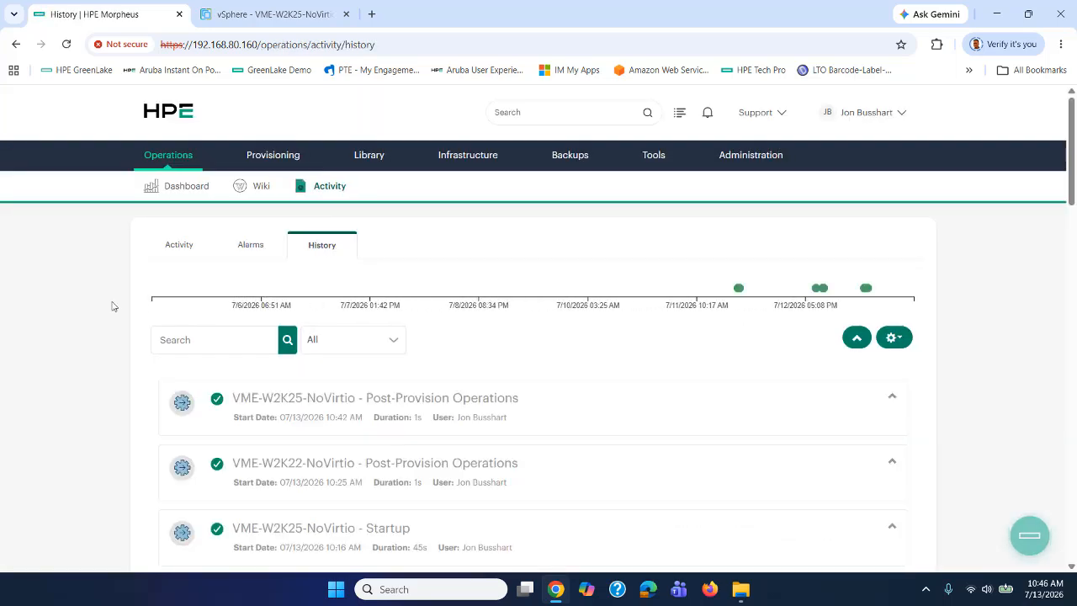
scroll(65, 308, down, 2)
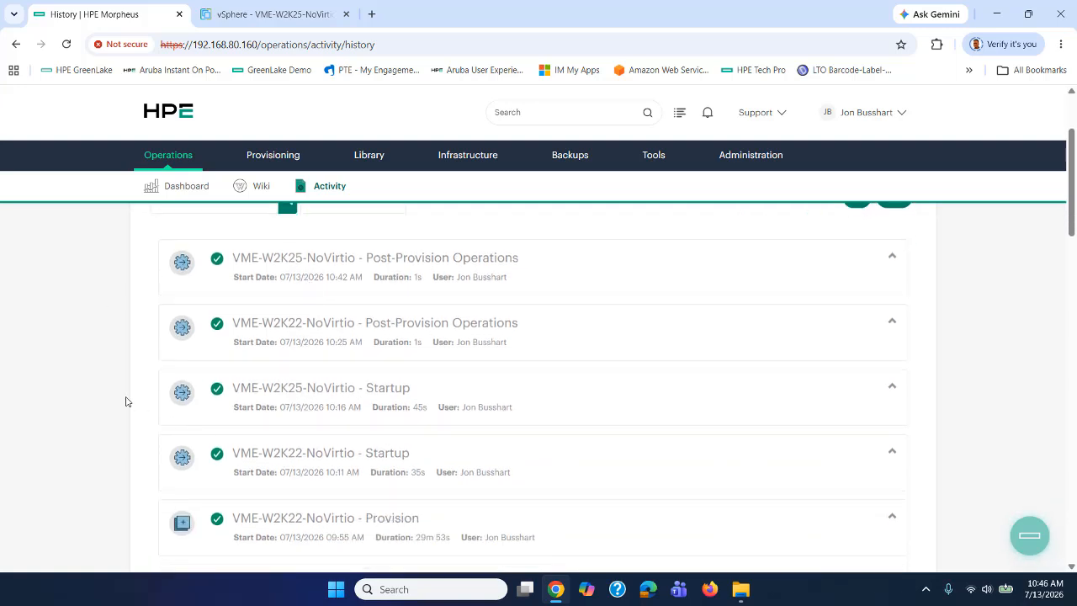
scroll(71, 375, down, 3)
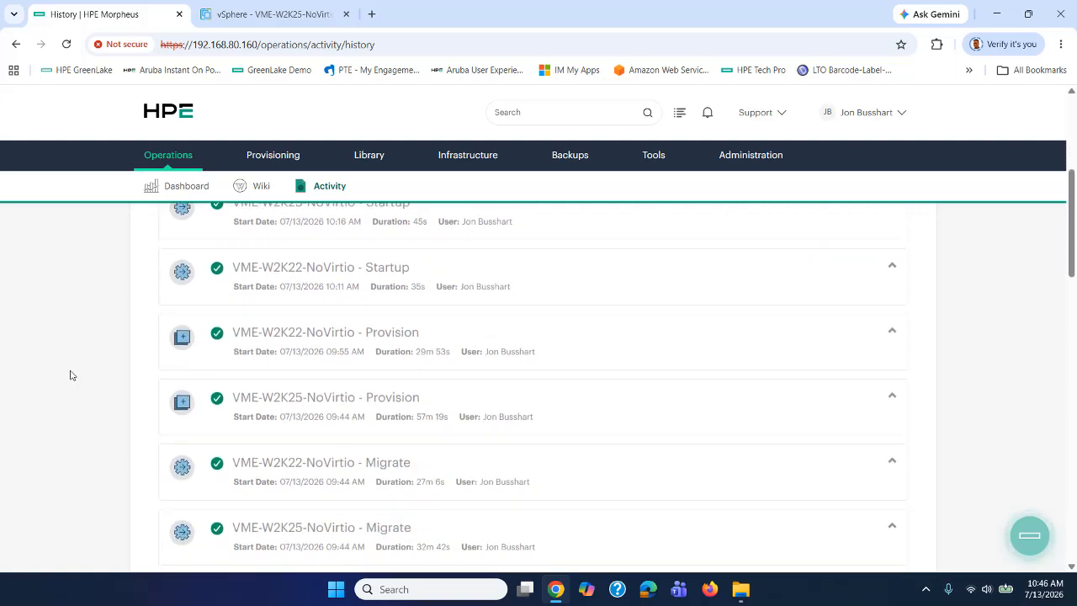
scroll(71, 376, down, 1)
scroll(71, 376, down, 1)
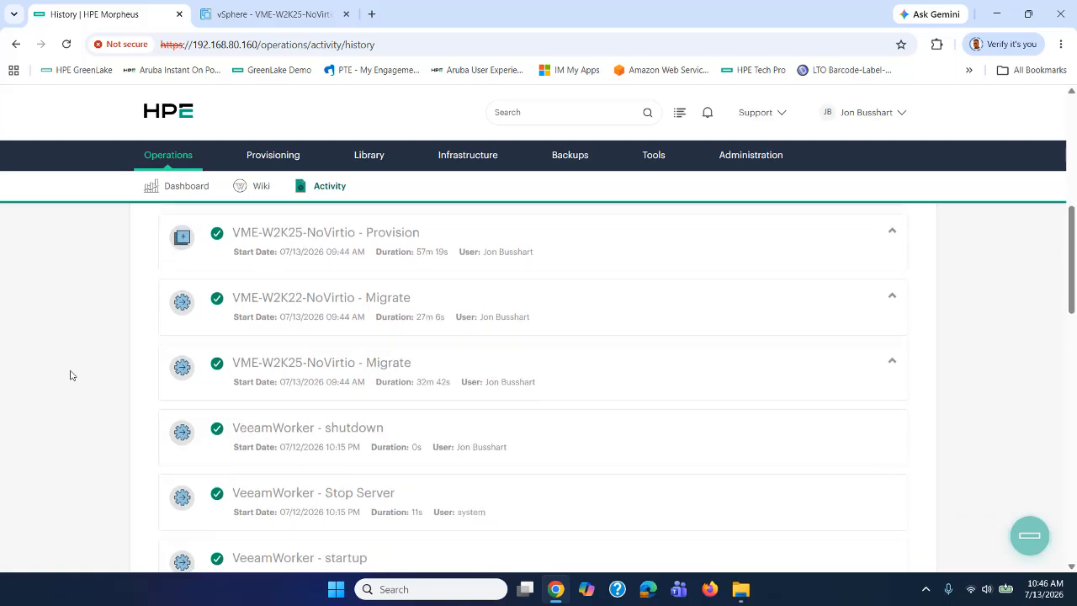
scroll(71, 376, up, 2)
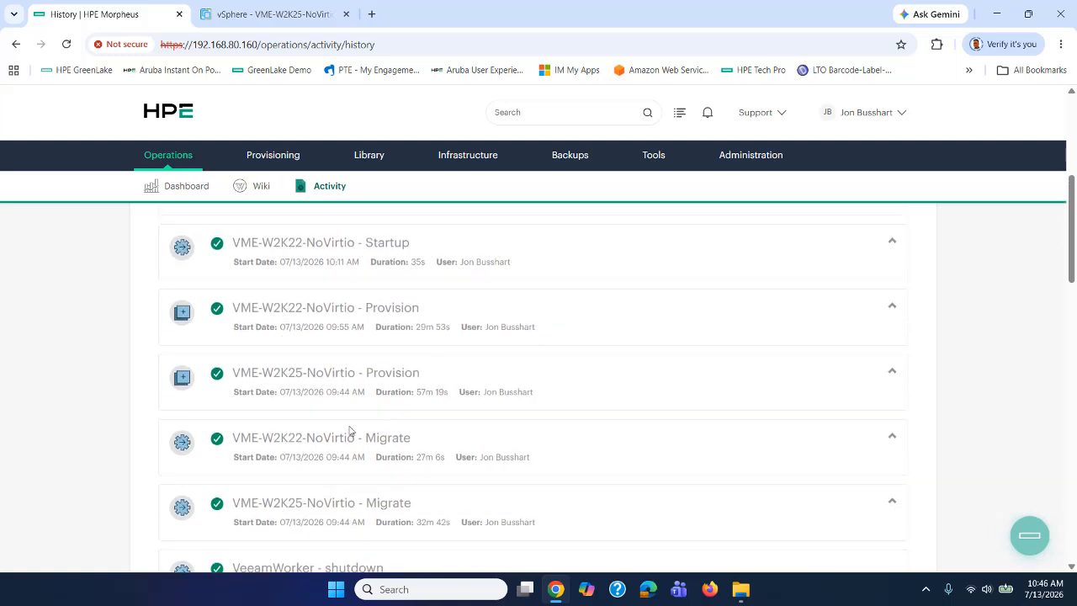
Highlight the durations: W2K25 migrate 32m, W2K22 migrate 27m, W2K25 provision 57m 19s.
drag(381, 523, 434, 525)
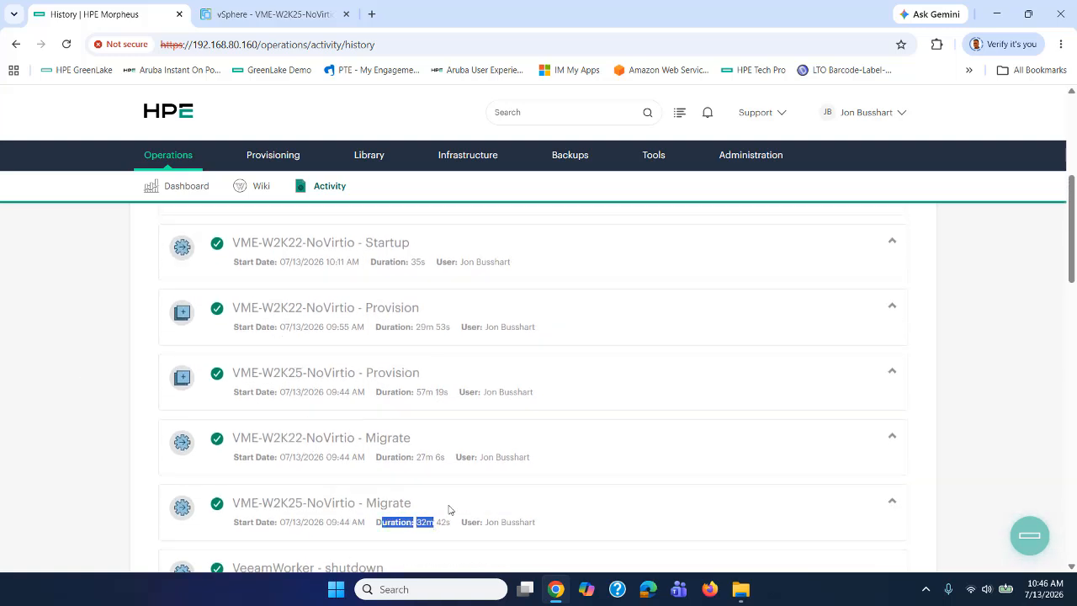
drag(377, 457, 443, 457)
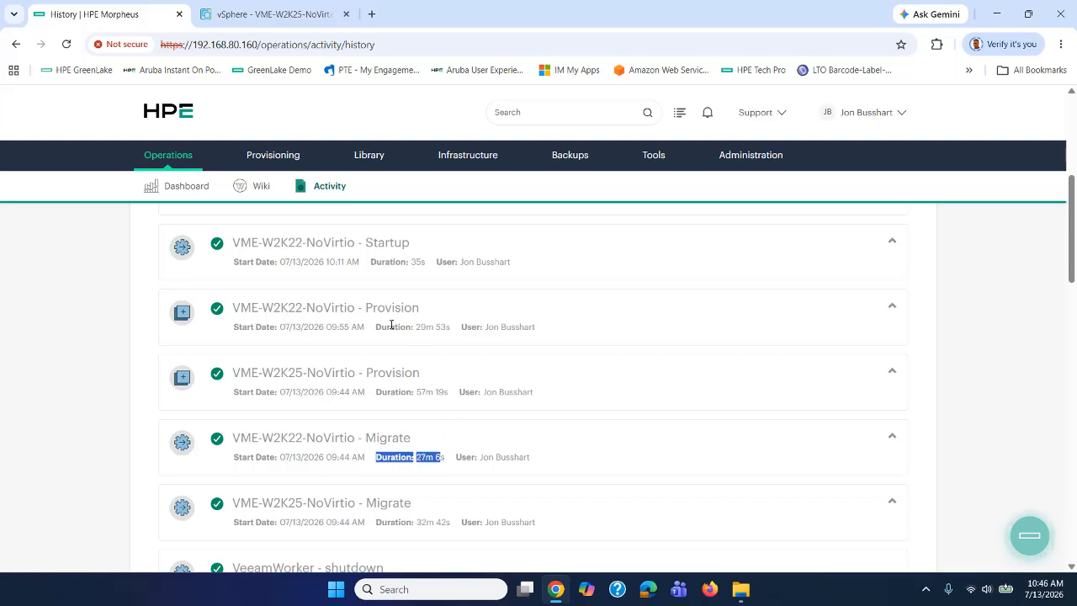
drag(327, 328, 349, 328)
drag(324, 521, 345, 522)
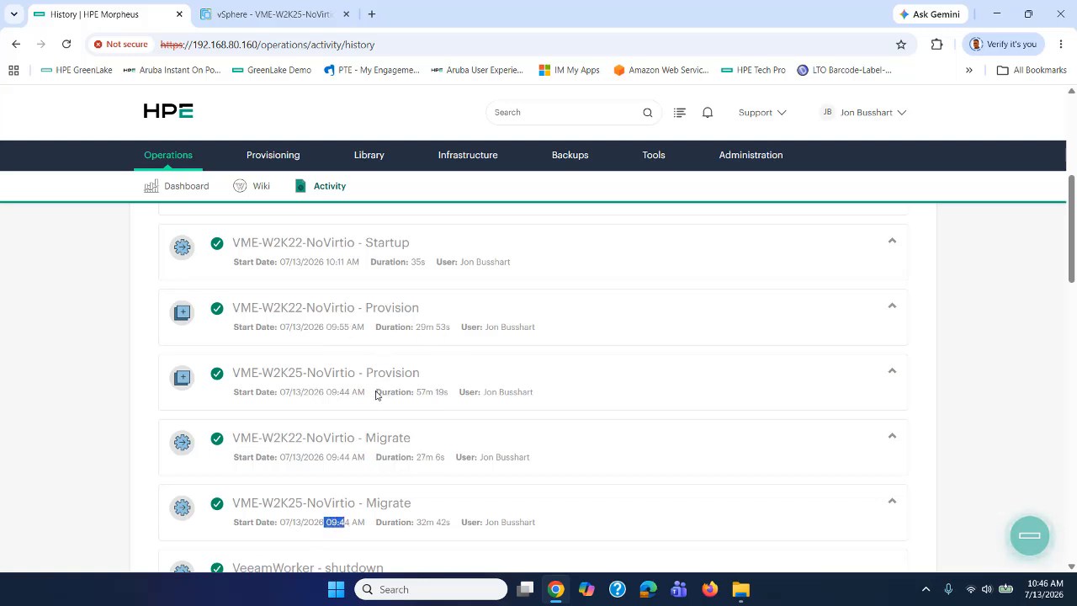
drag(376, 392, 435, 378)
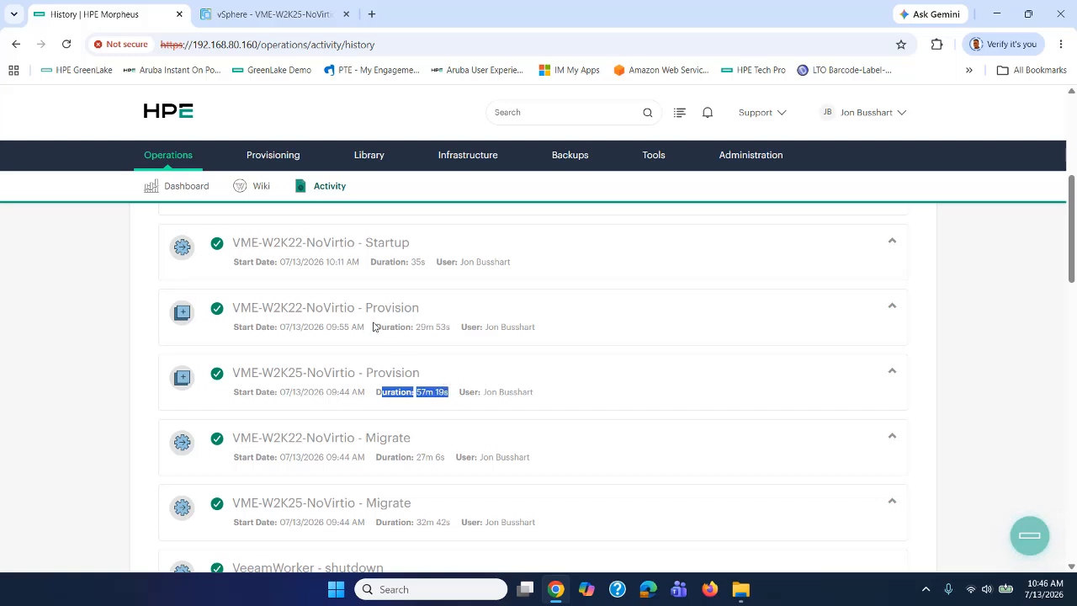
drag(376, 328, 443, 326)
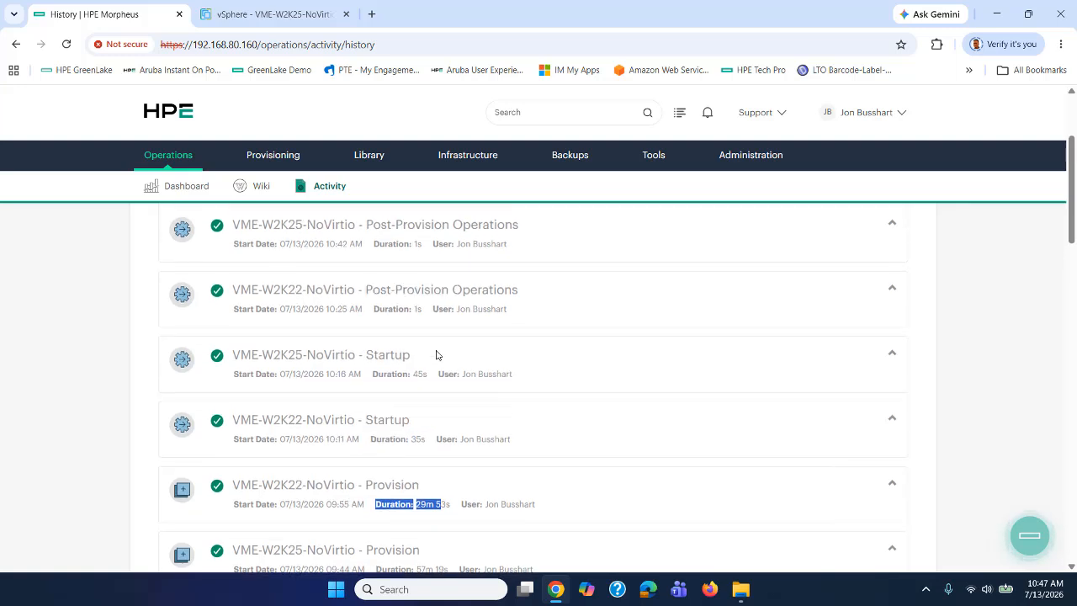
Return to the Instances list, then view the powered-off VME-W2K25-NoVirtio in vSphere.
scroll(436, 355, up, 3)
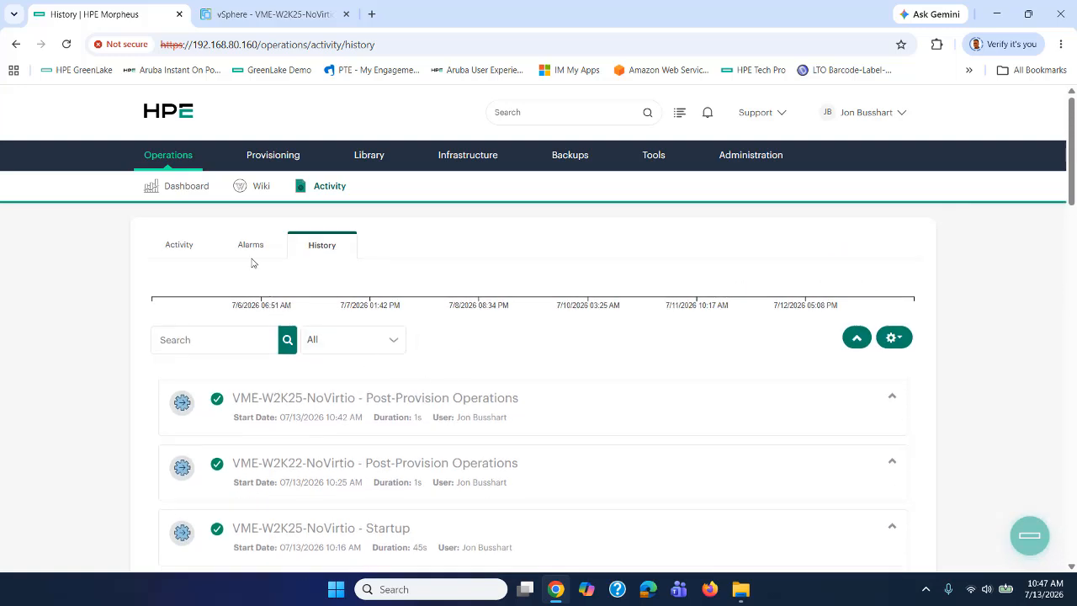
mouse_move(276, 159)
click(285, 192)
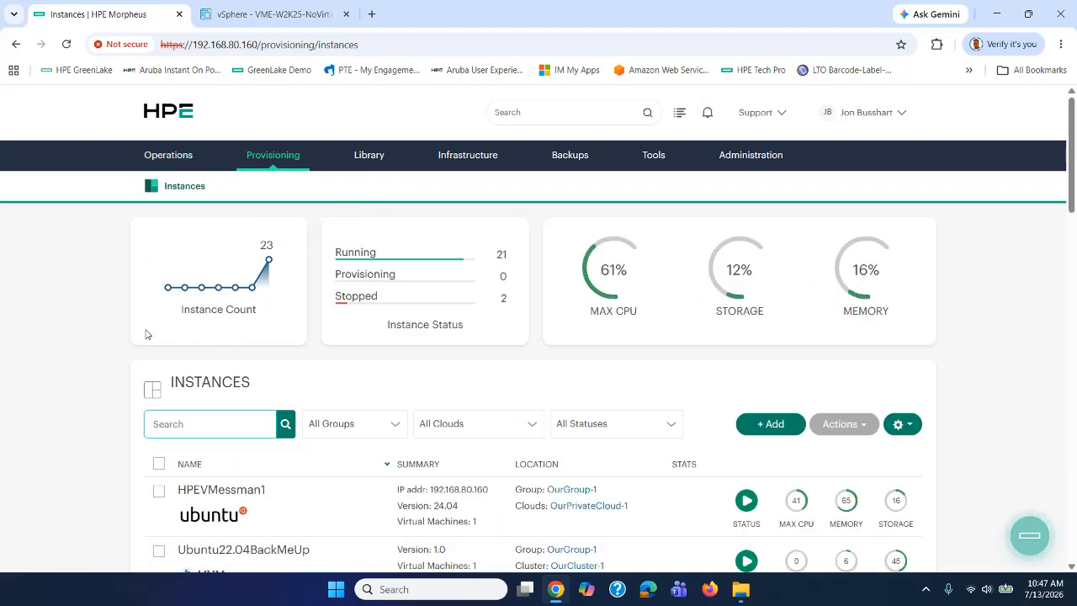
click(271, 16)
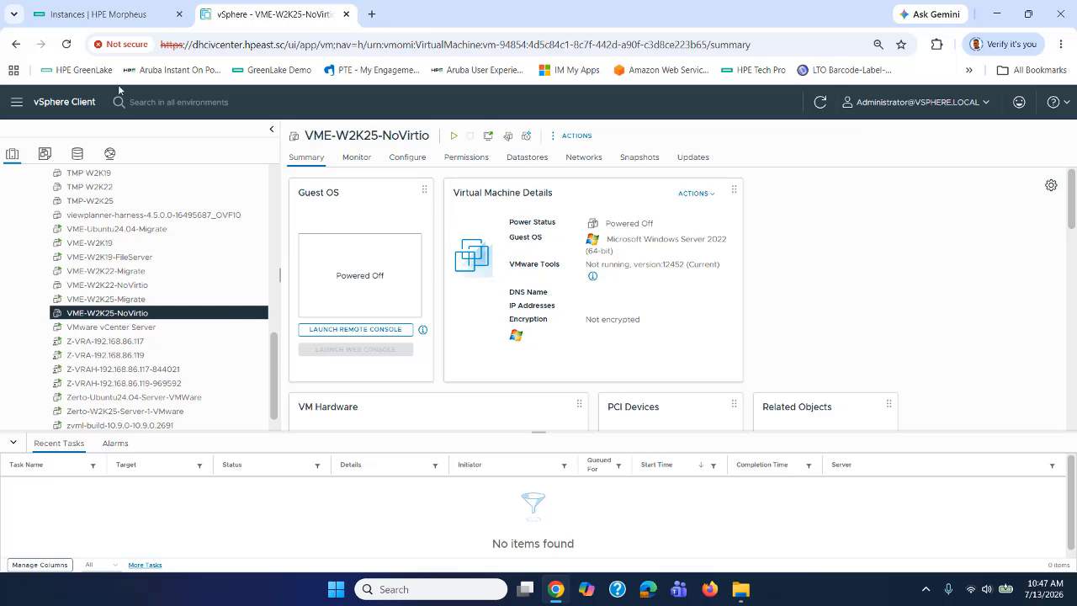
Open VME-W2K25-NoVirtio from the Morpheus Instances list and go to its Console tab.
click(116, 14)
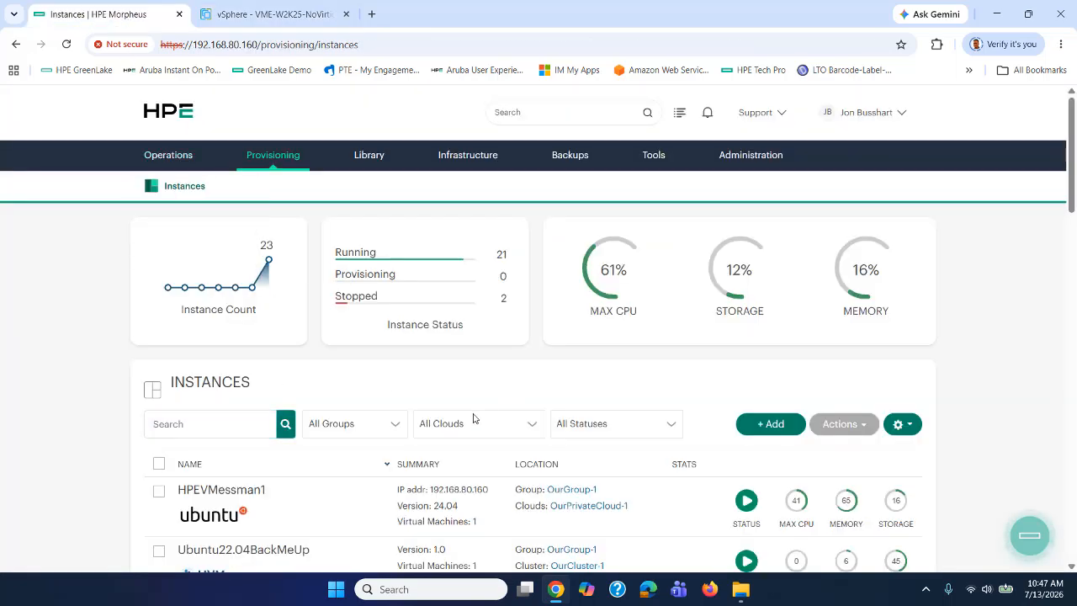
scroll(474, 418, down, 6)
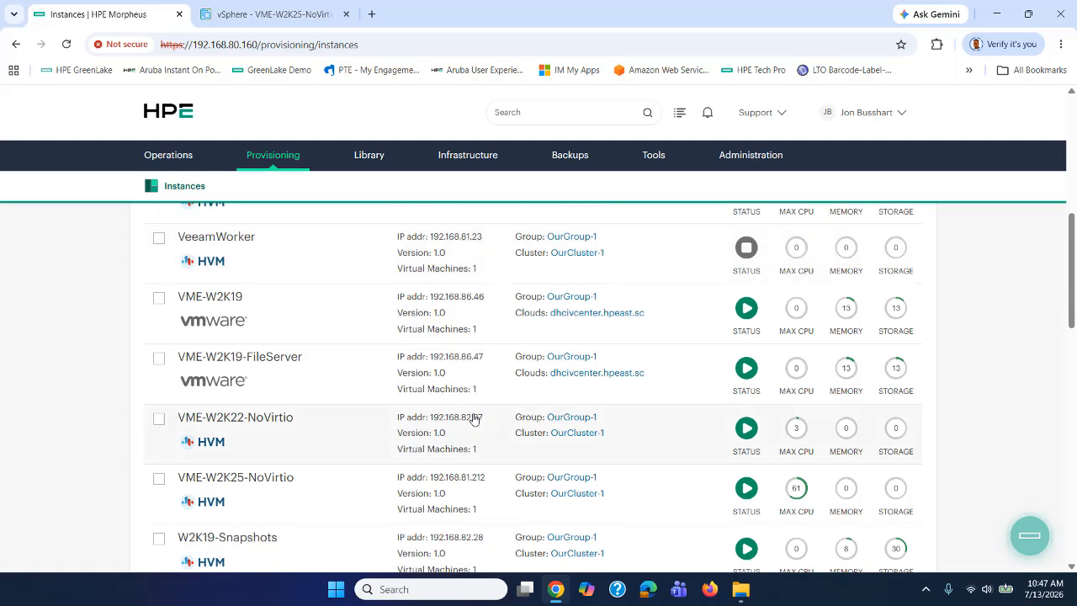
scroll(473, 418, down, 1)
click(258, 409)
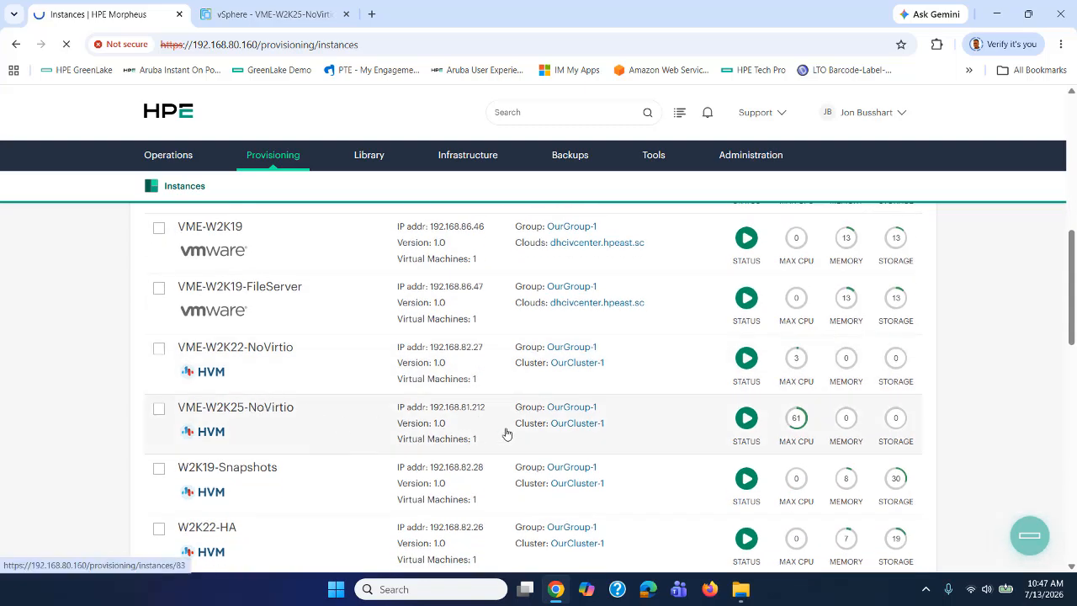
scroll(579, 442, down, 1)
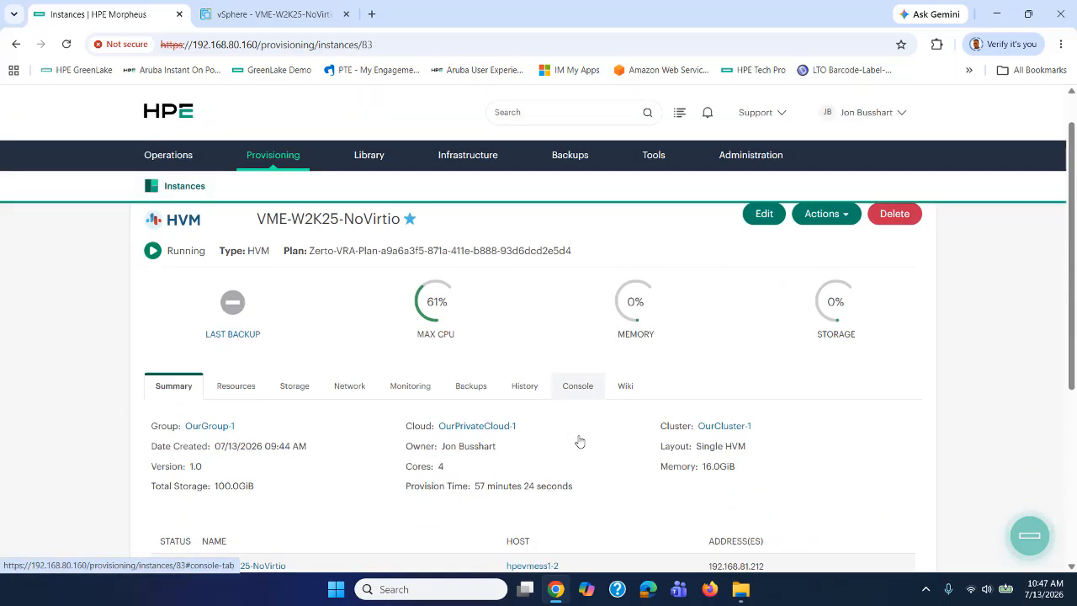
scroll(580, 442, down, 2)
click(577, 293)
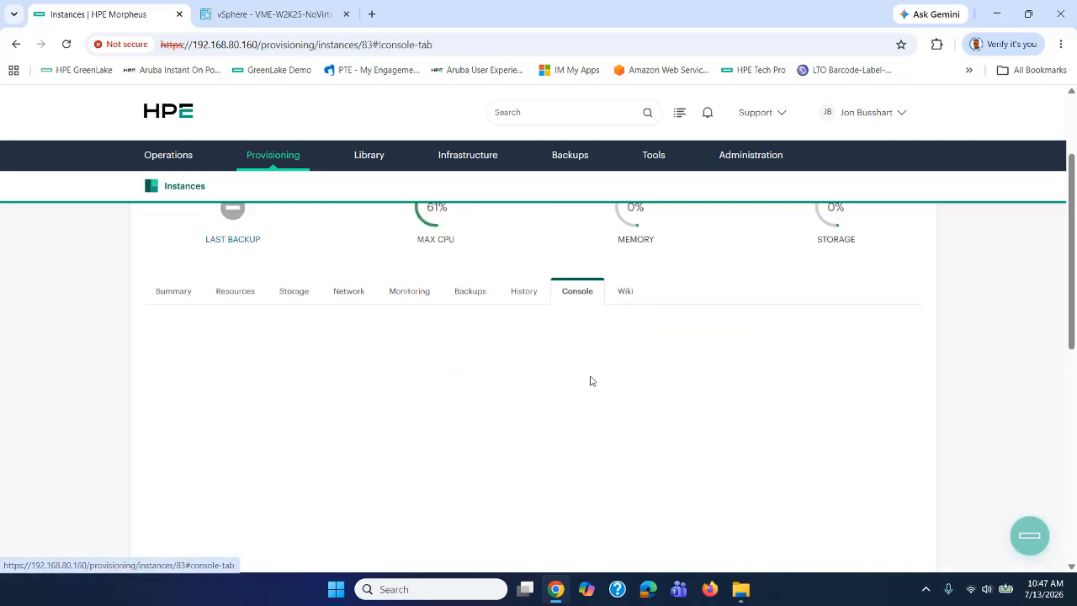
Send Ctrl+Alt+Delete and sign in as Administrator with the account password.
scroll(610, 409, down, 3)
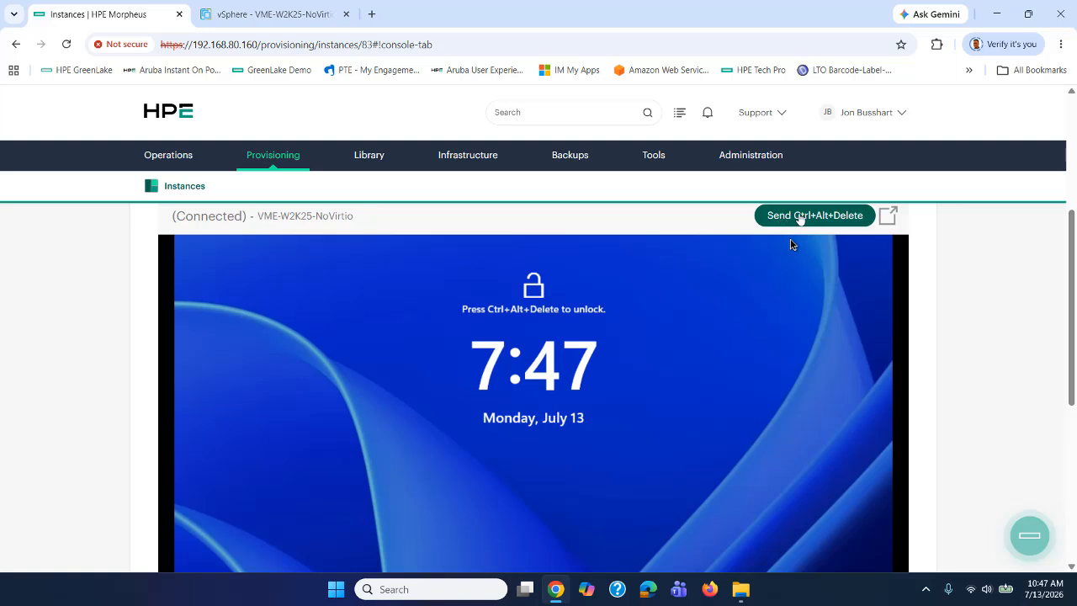
click(799, 217)
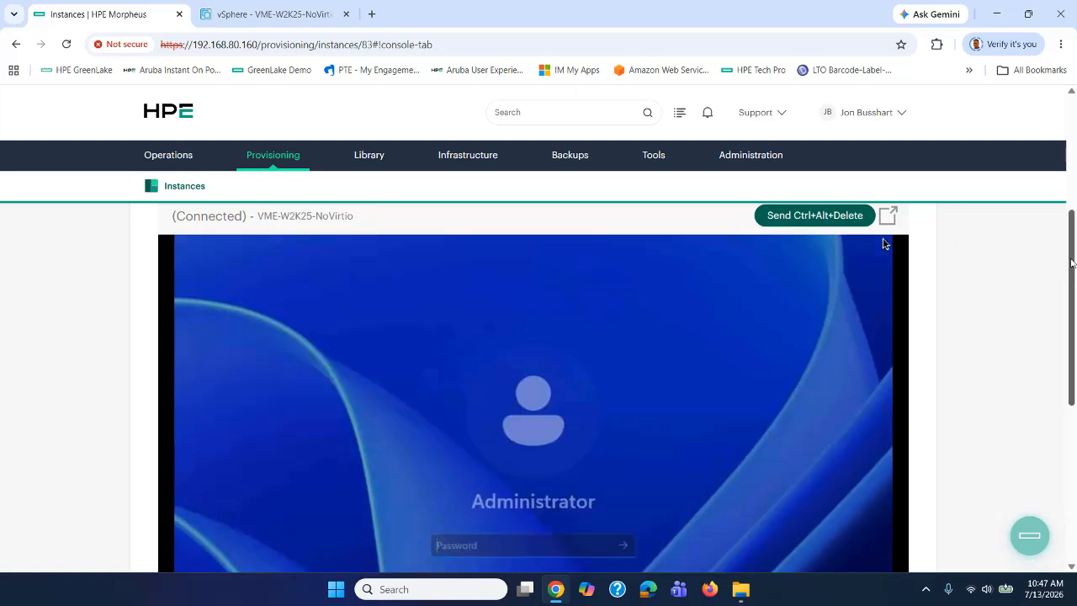
drag(1071, 268, 1073, 305)
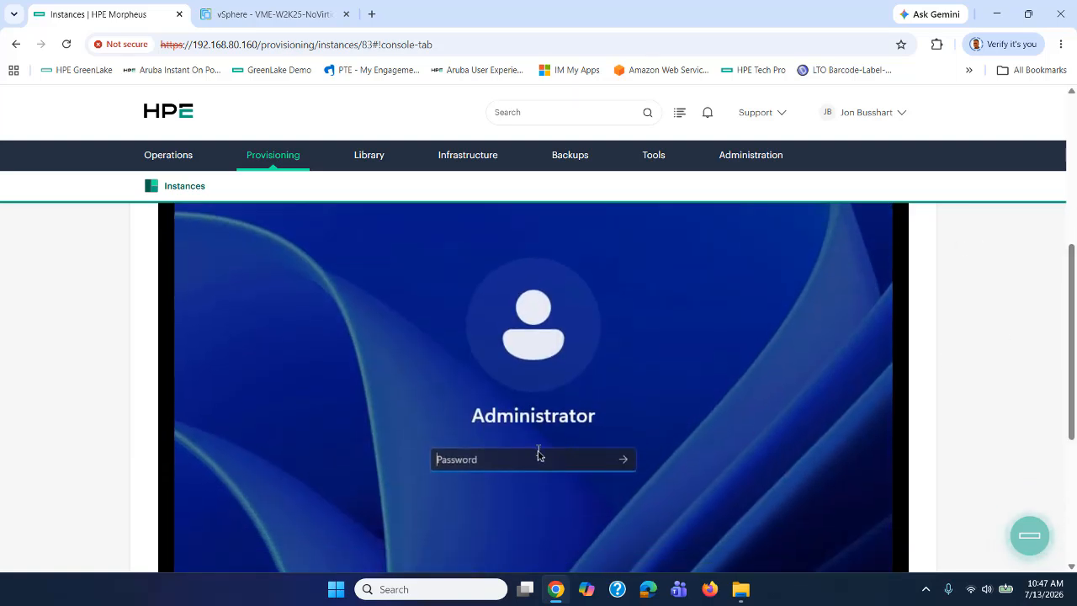
text(P)
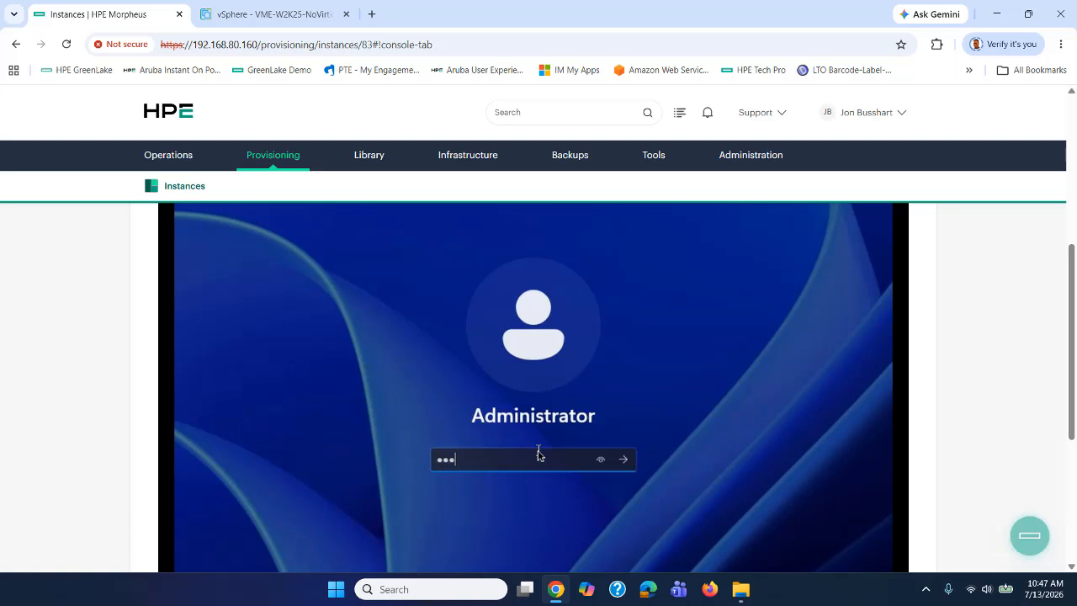
key(Return)
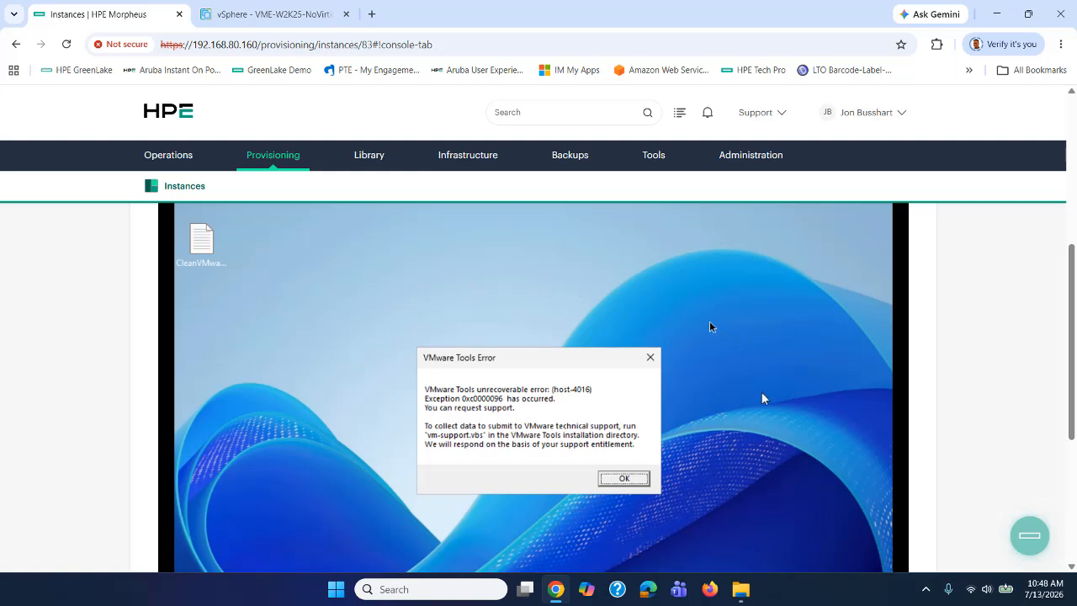
Dismiss the VMware Tools error and search 'contro' to launch Control Panel in the VM.
click(624, 478)
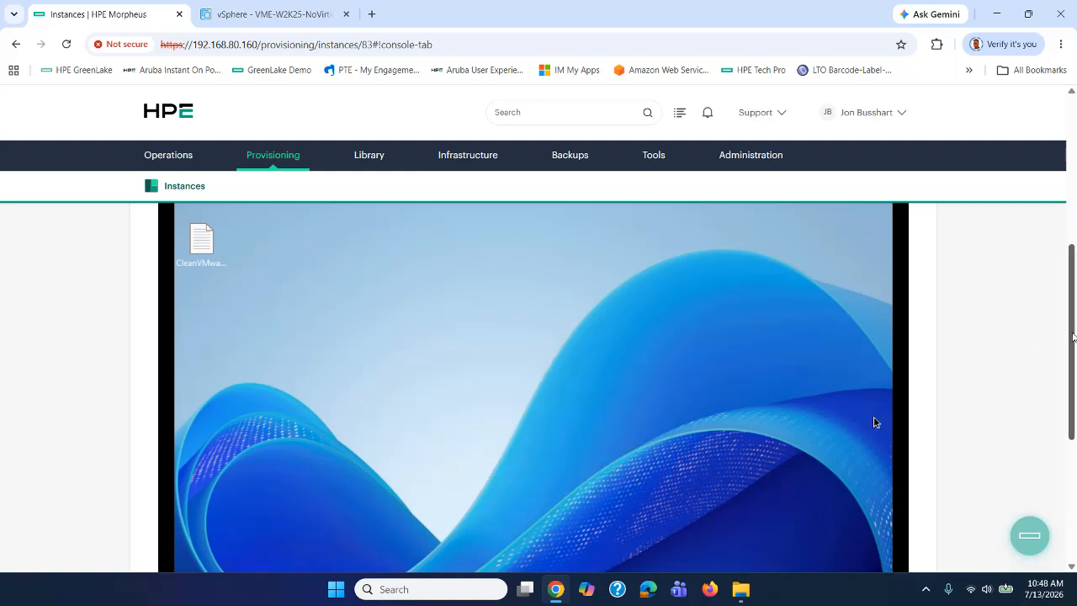
scroll(875, 372, down, 1)
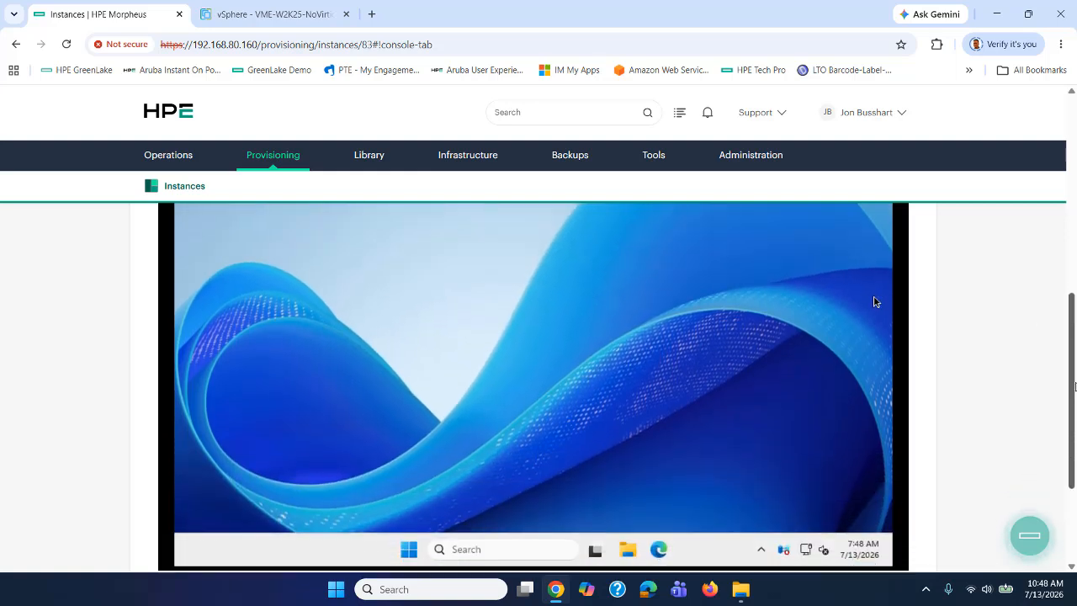
click(467, 549)
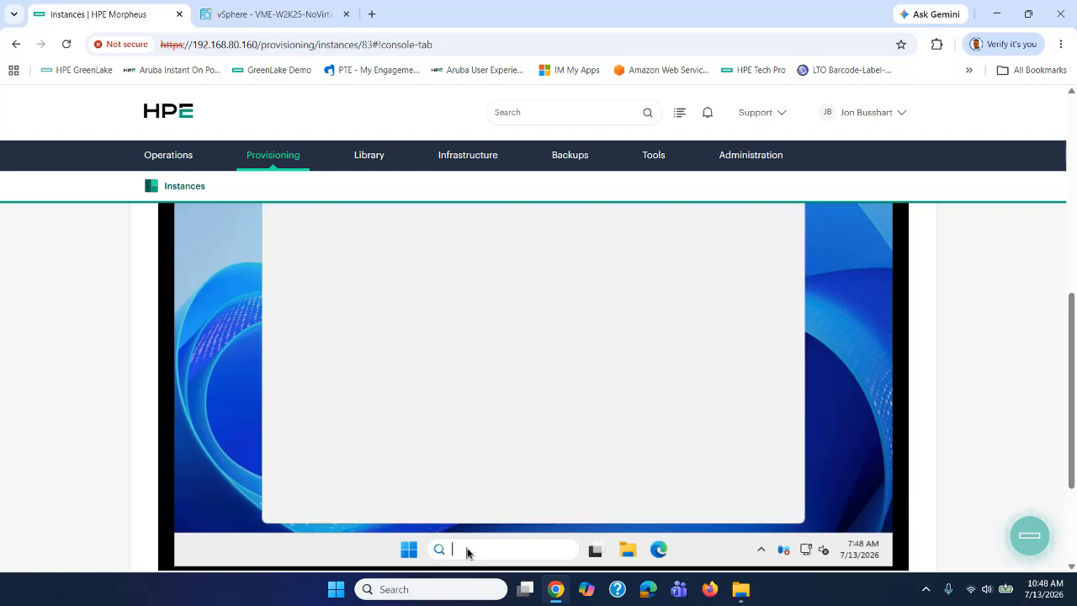
text(cont)
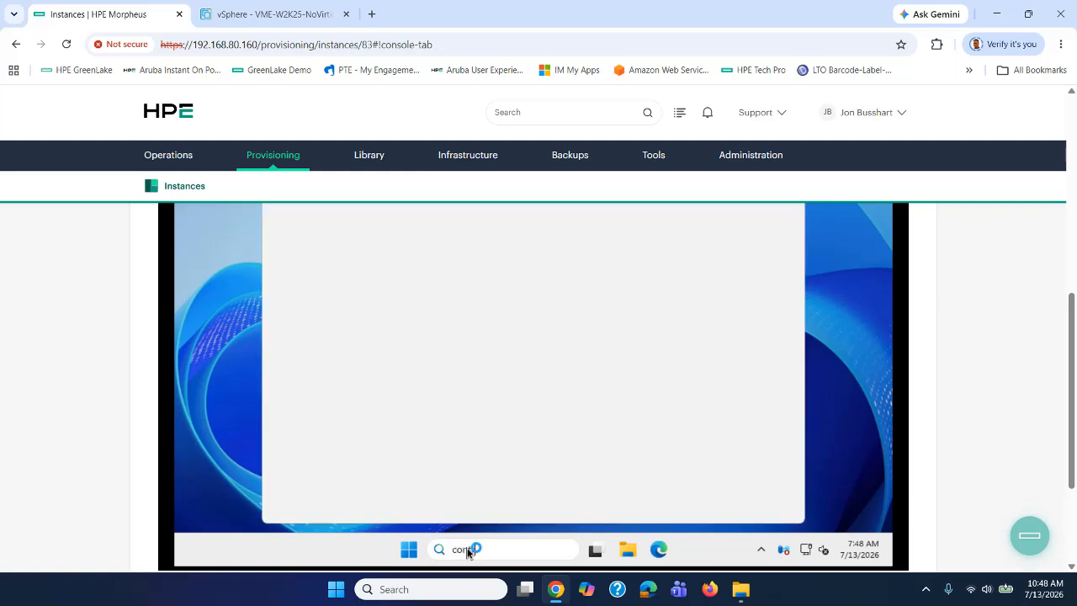
text(rol Panel)
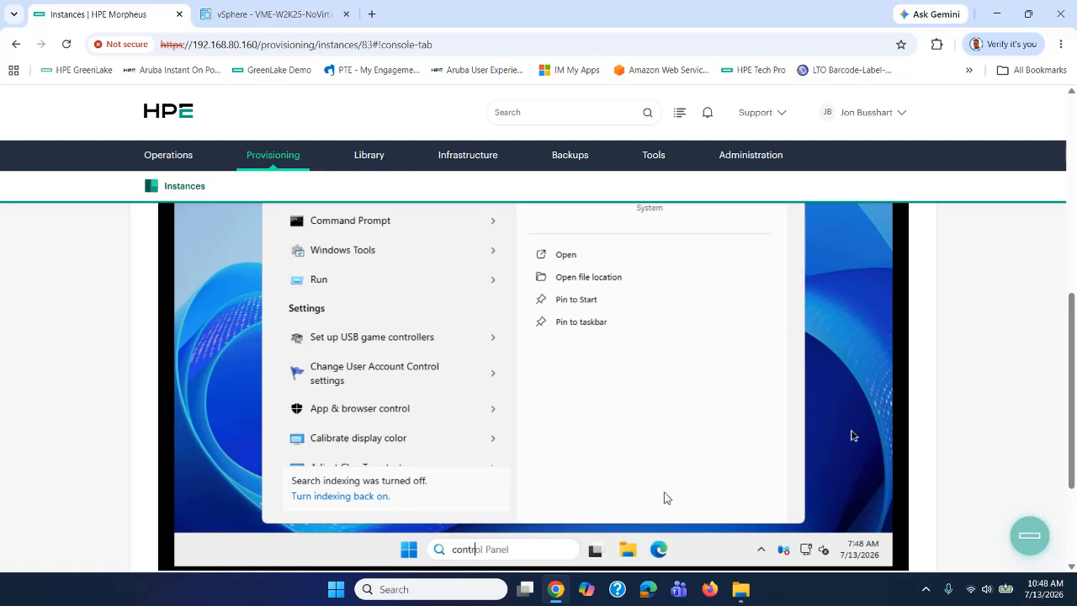
scroll(852, 435, up, 2)
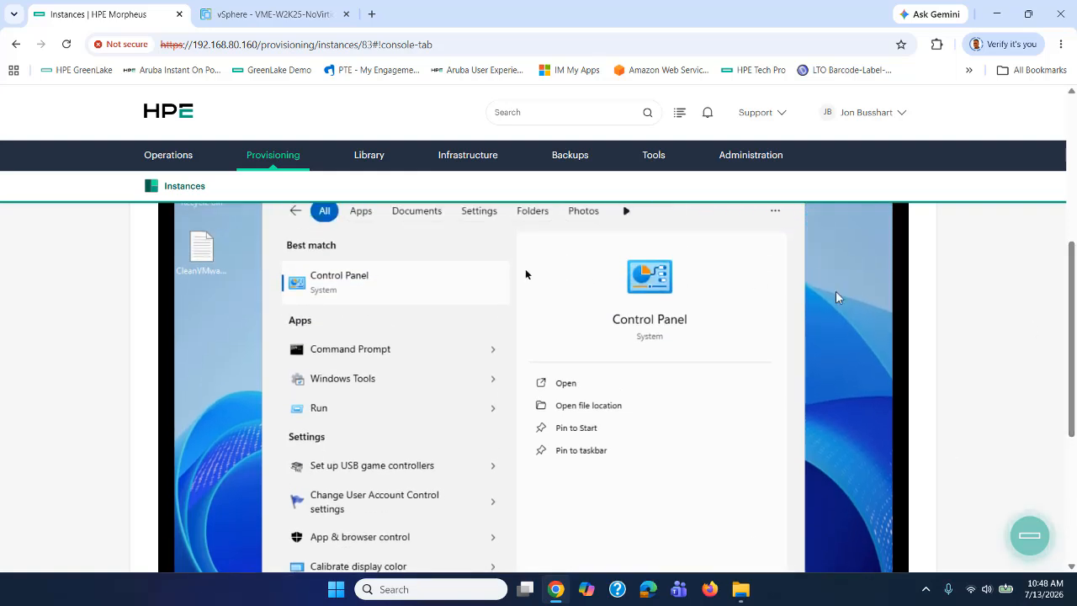
click(347, 284)
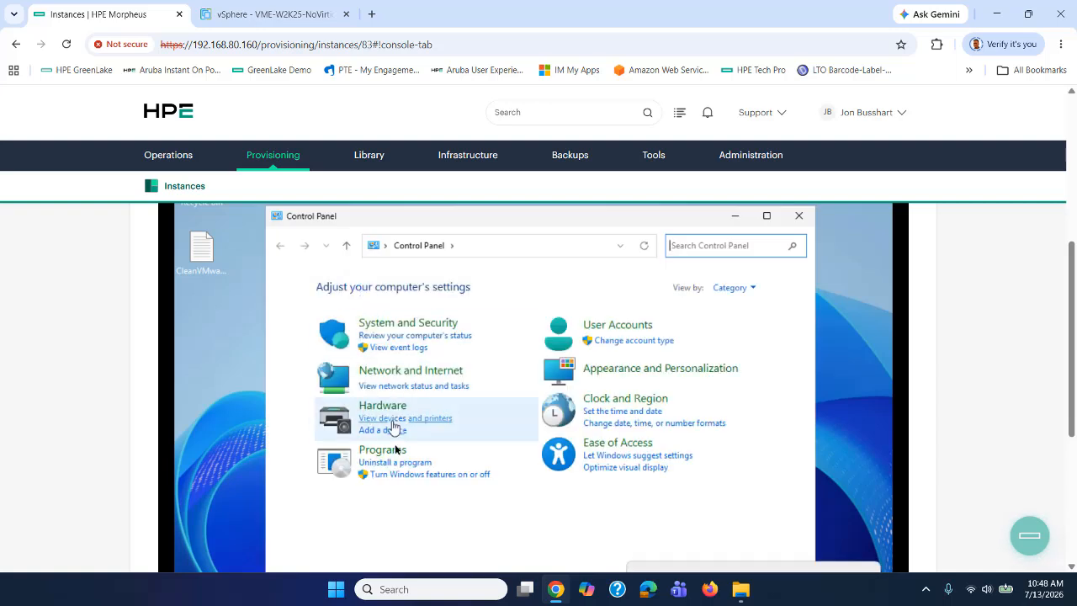
Under Uninstall a program, select VMware Tools 12.5.4, uninstall it and confirm with Yes.
click(402, 464)
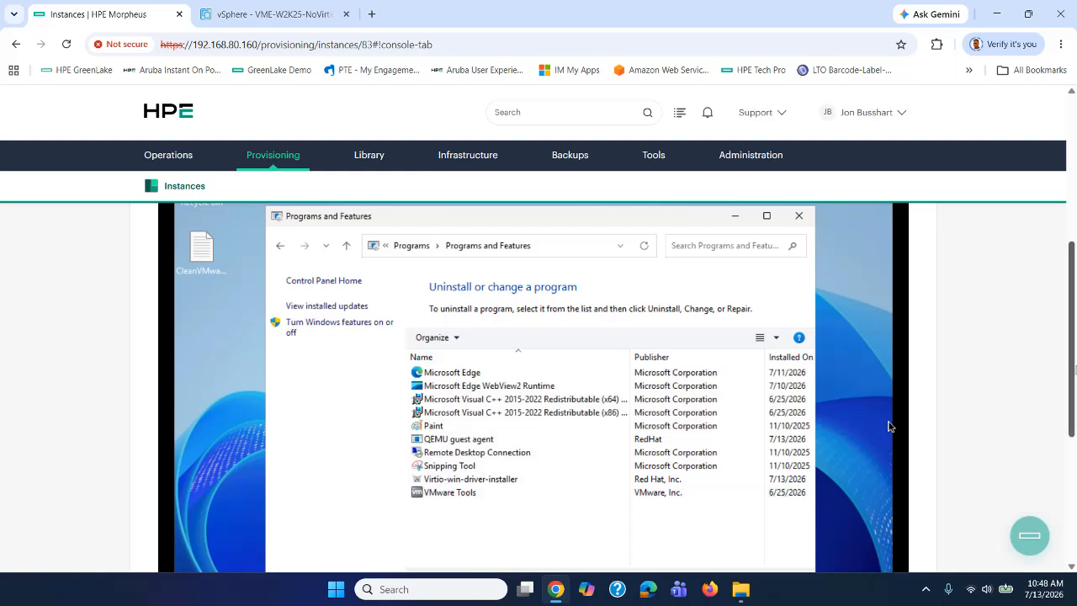
scroll(1074, 370, down, 1)
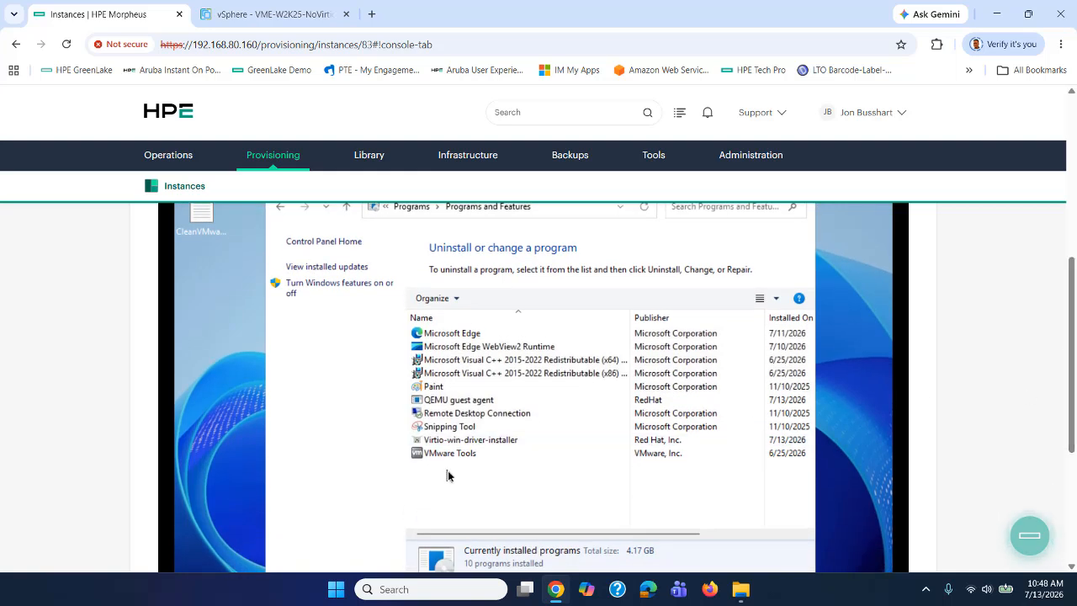
click(448, 454)
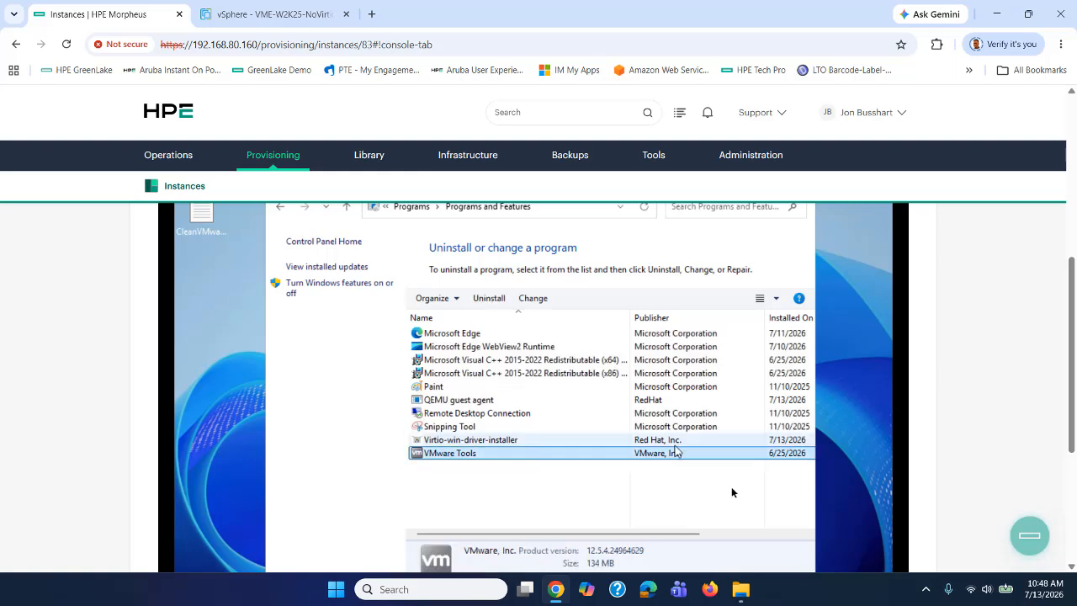
click(486, 299)
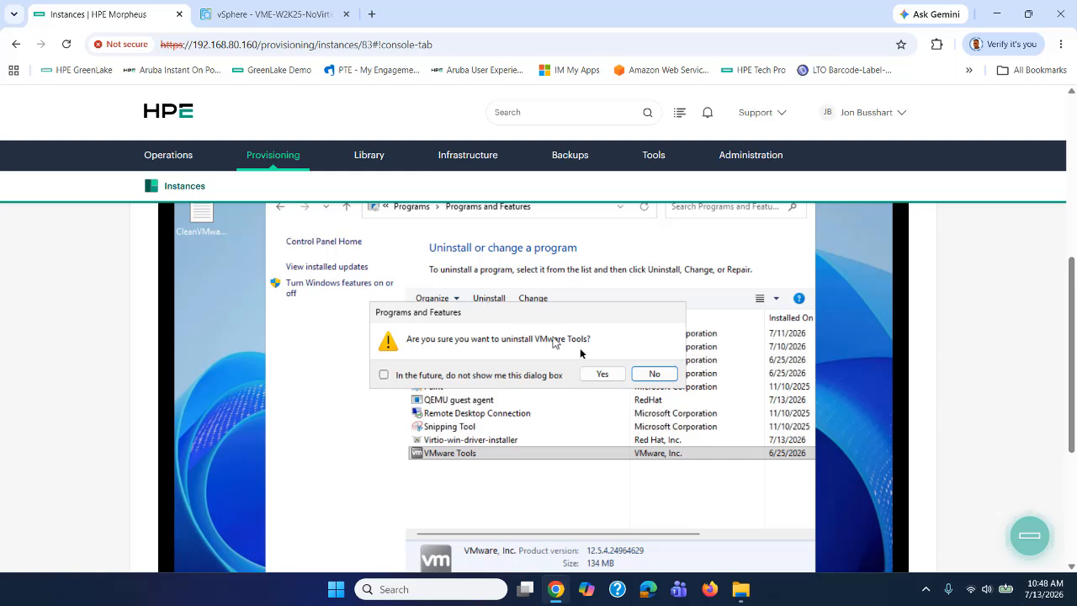
click(601, 376)
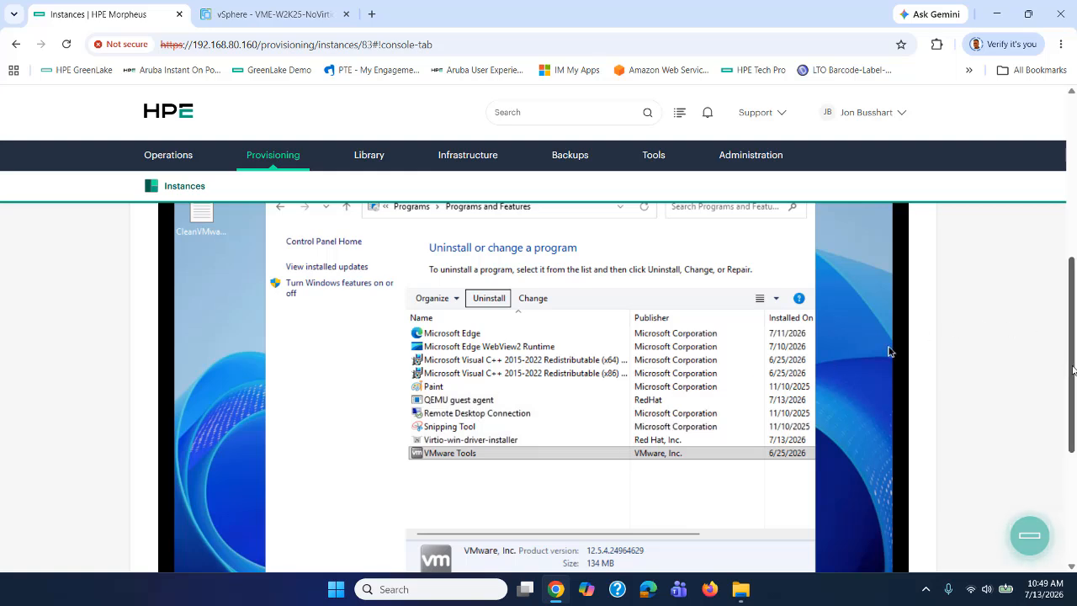
drag(1073, 369, 1073, 331)
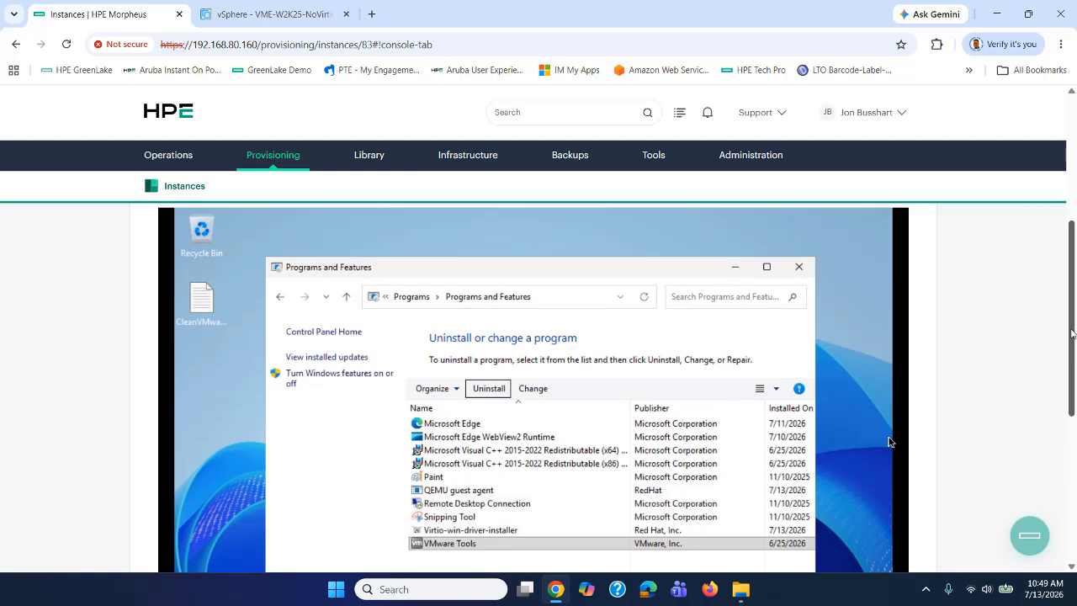
Close Programs and Features and open CleanVMwareTools.txt from the desktop.
click(799, 269)
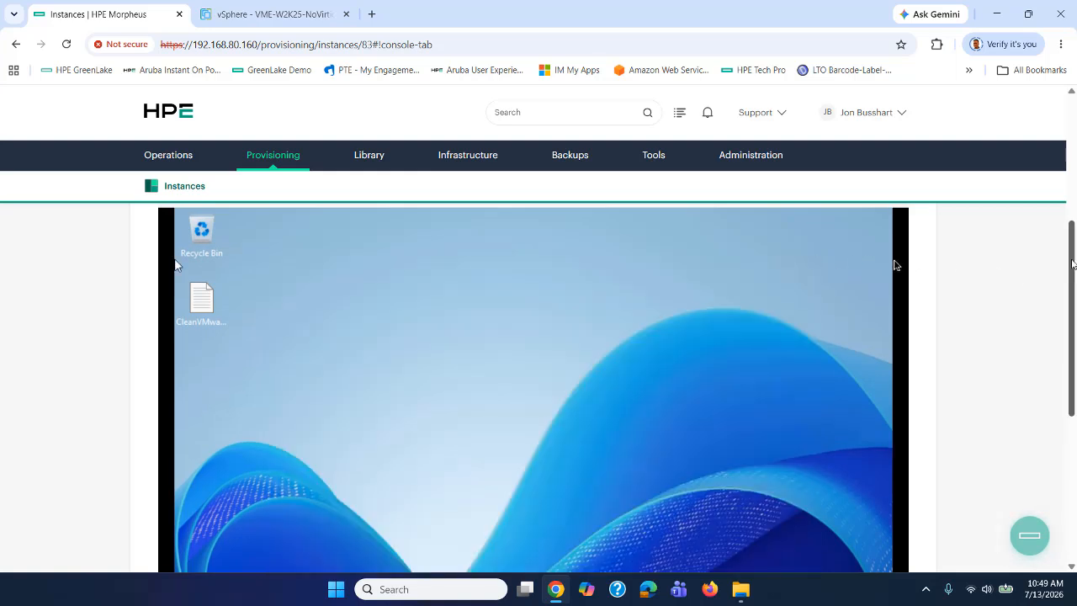
drag(1071, 265, 1071, 269)
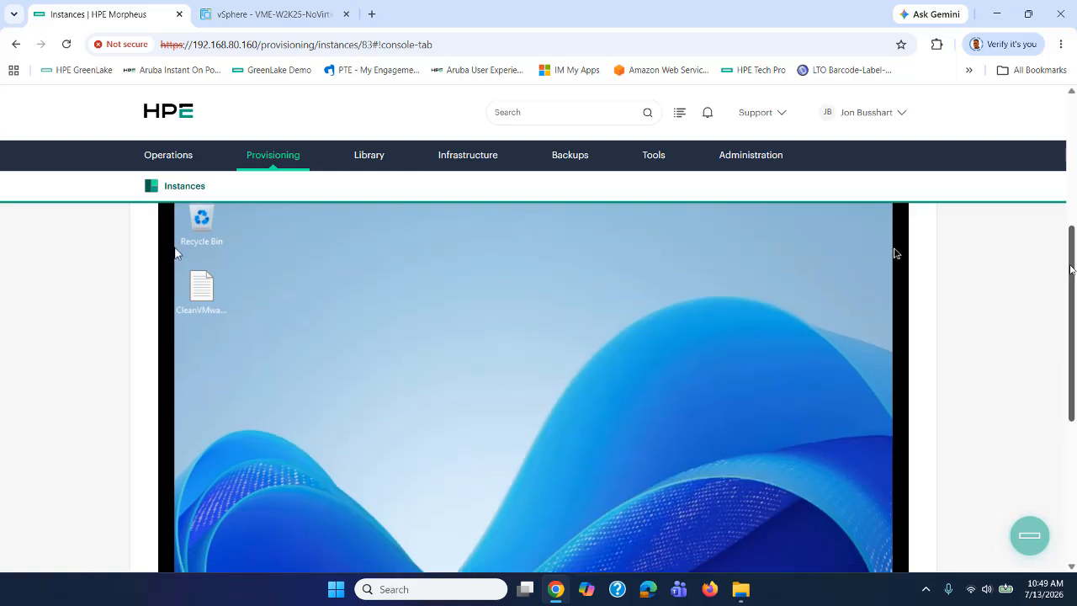
double_click(207, 288)
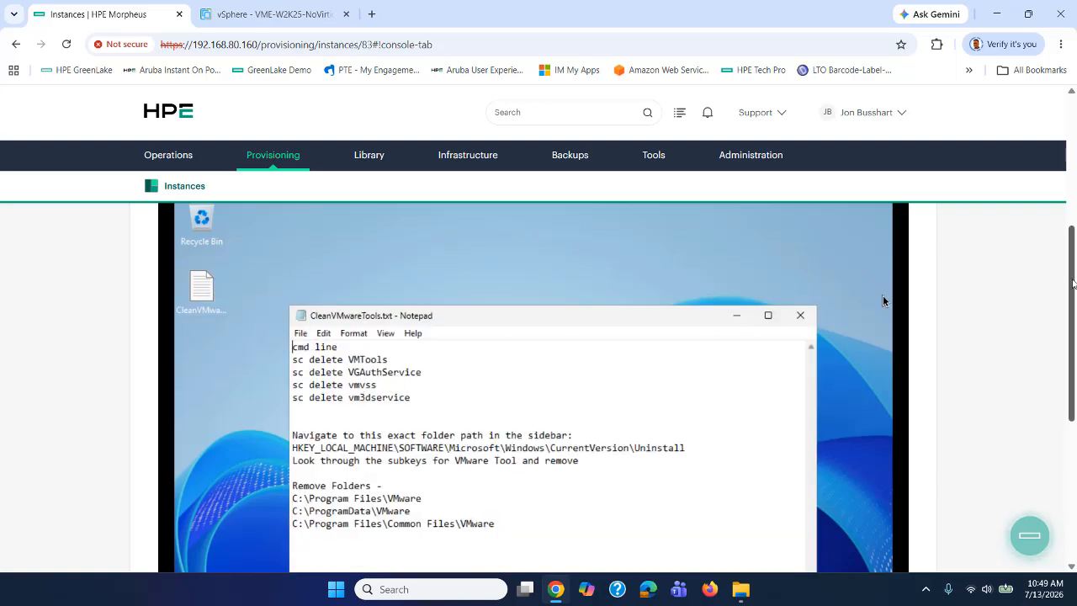
Search the VM for 'services' to find the Services app.
scroll(1075, 349, down, 2)
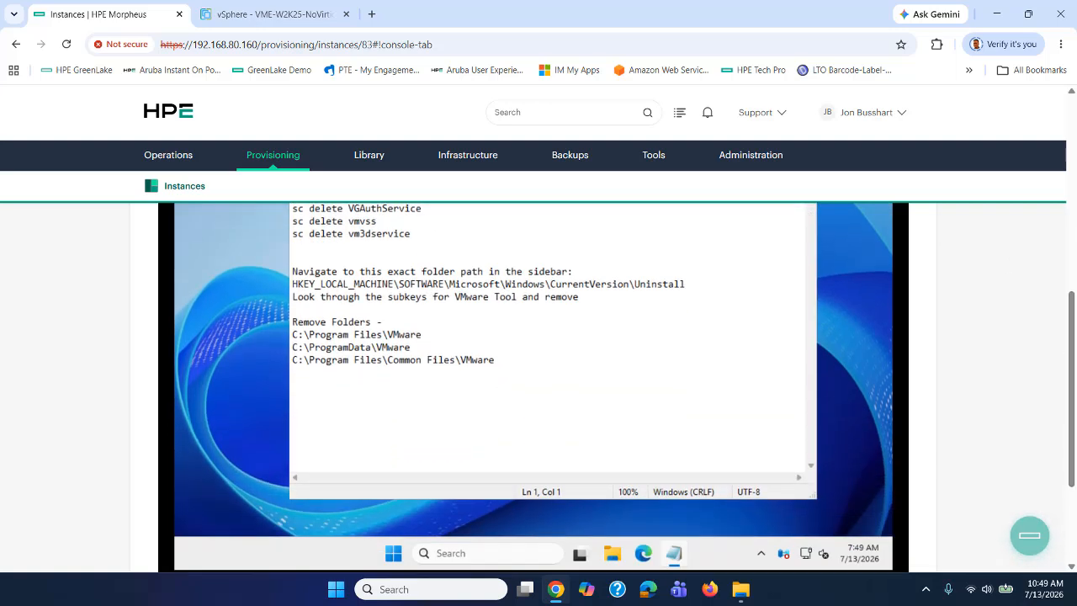
click(479, 555)
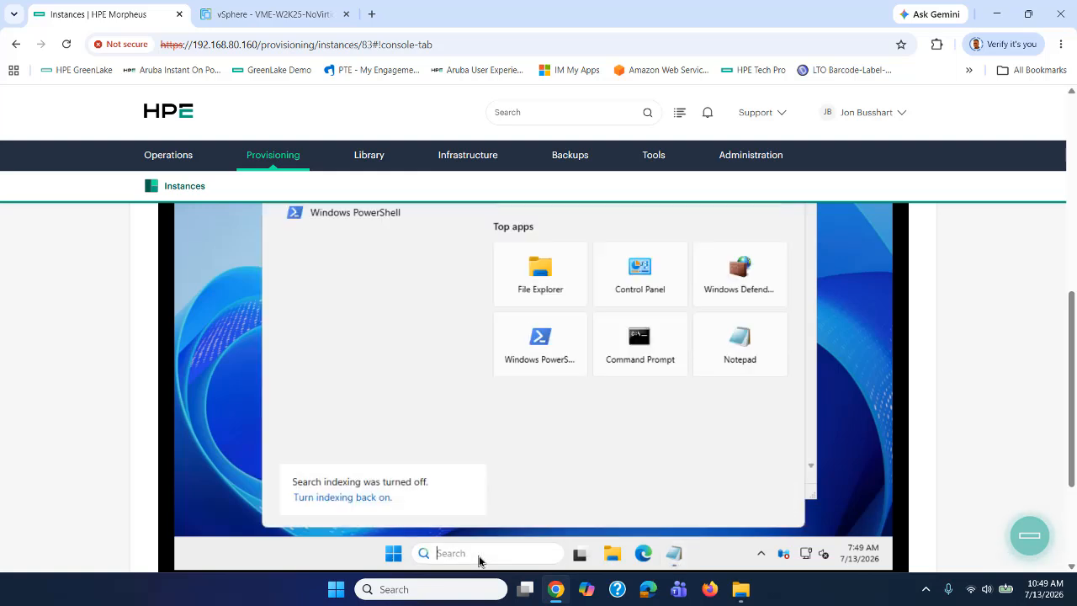
text(services)
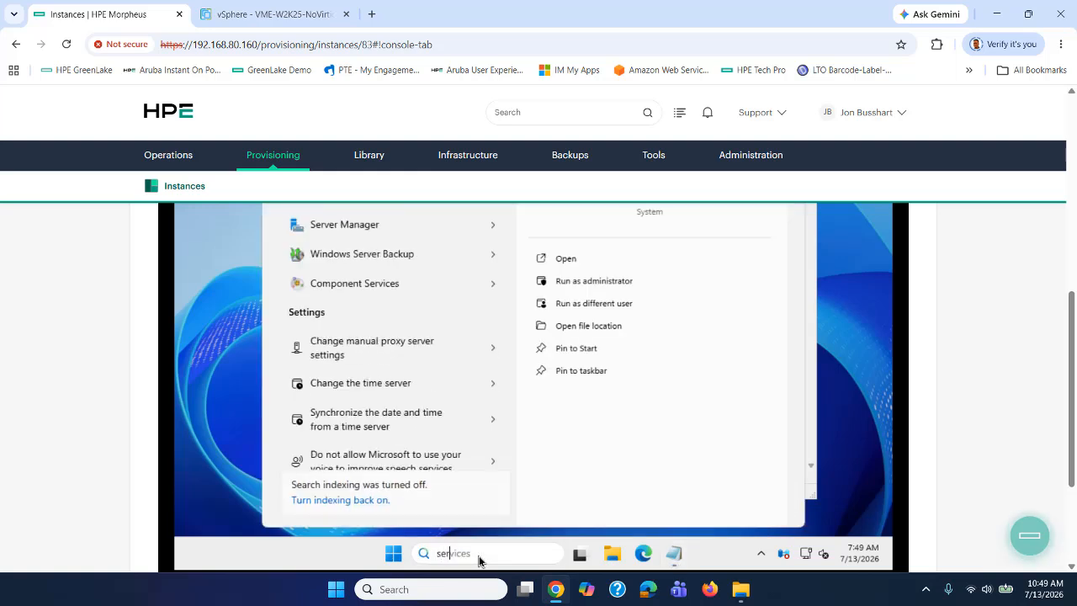
scroll(880, 509, up, 2)
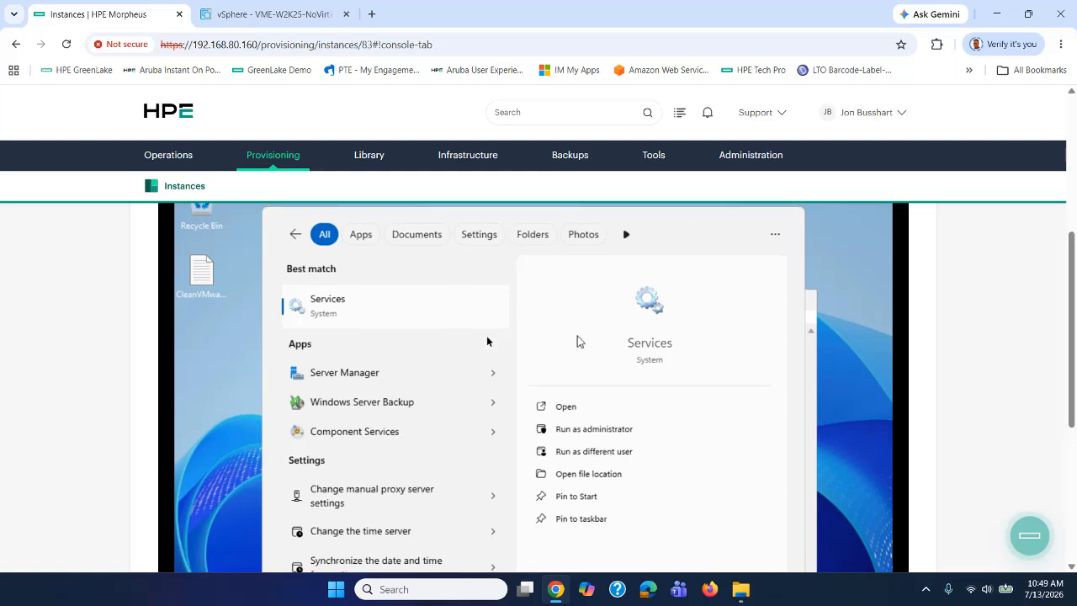
Stop the VMware Alias Manager and Ticket Service in the Services app.
click(316, 321)
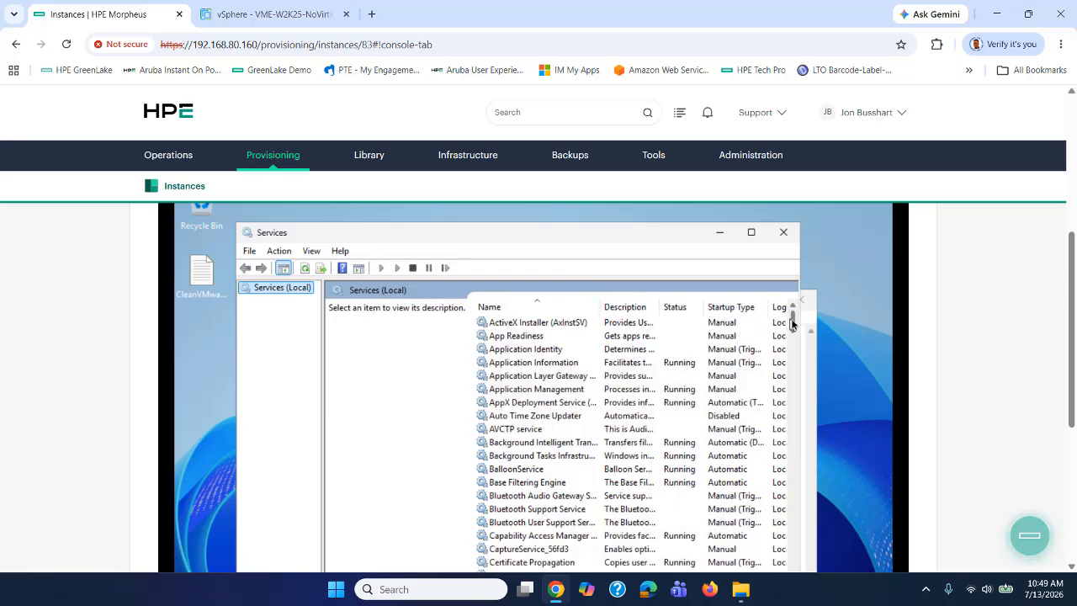
drag(791, 324, 788, 538)
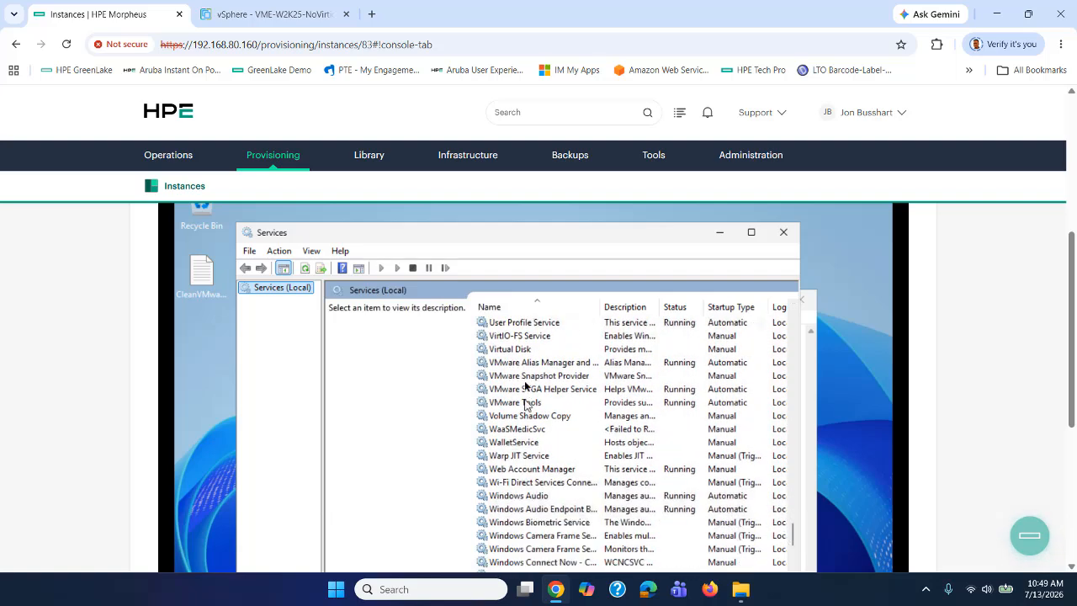
click(521, 363)
right_click(522, 363)
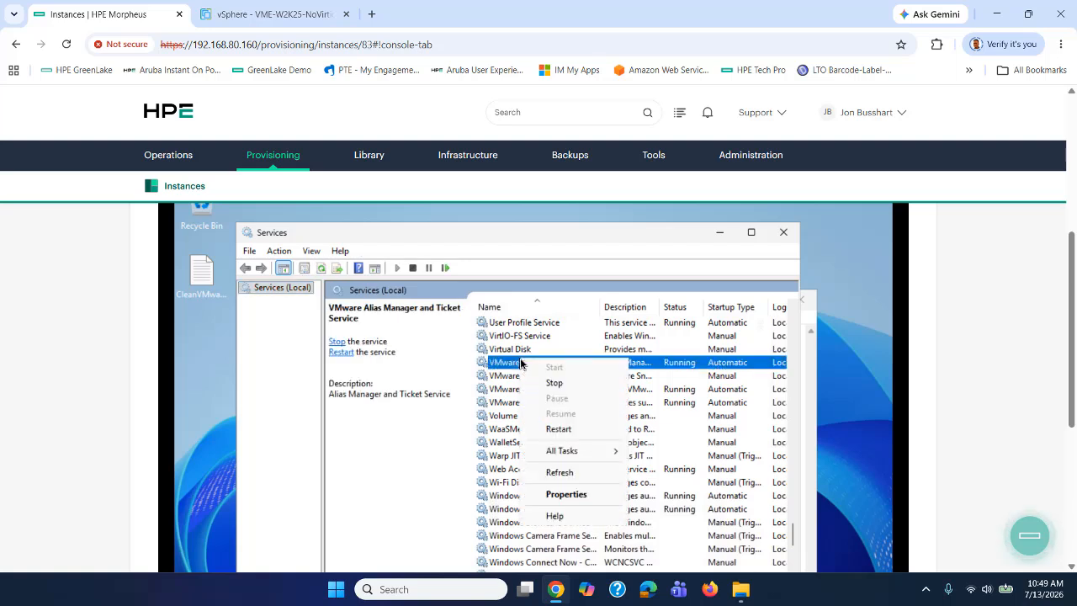
click(554, 383)
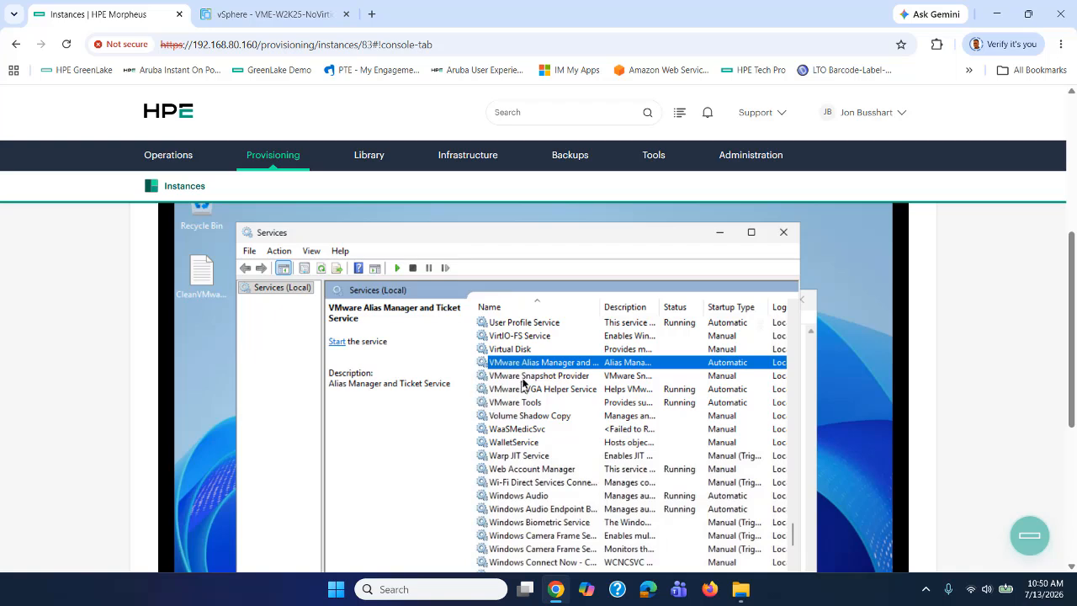
Stop VMware SVGA Helper Service and VMware Tools, dismissing the error 1053 timeout.
right_click(522, 378)
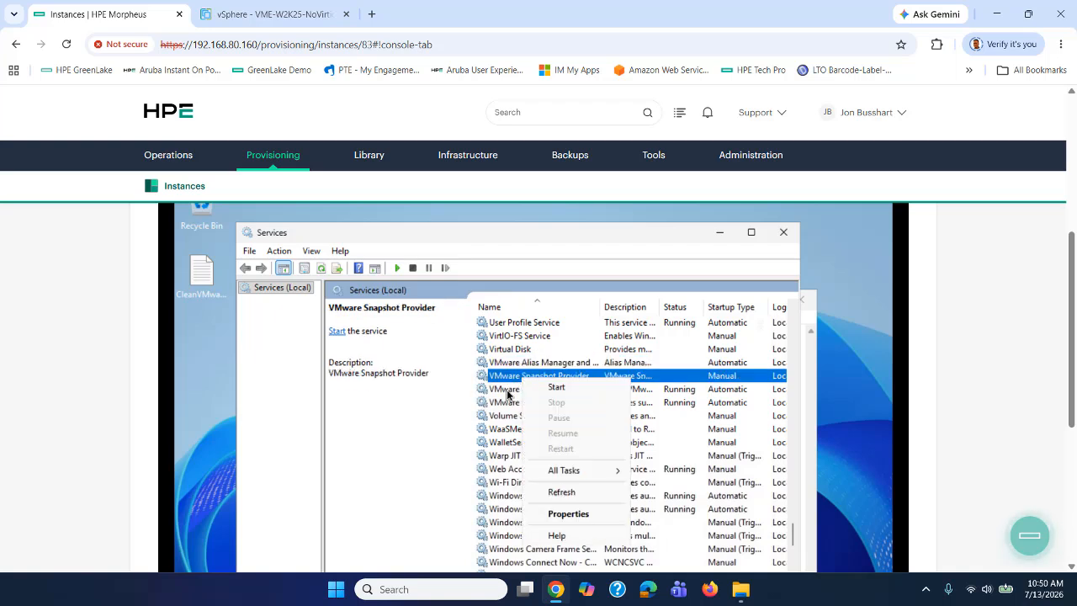
click(508, 392)
right_click(507, 392)
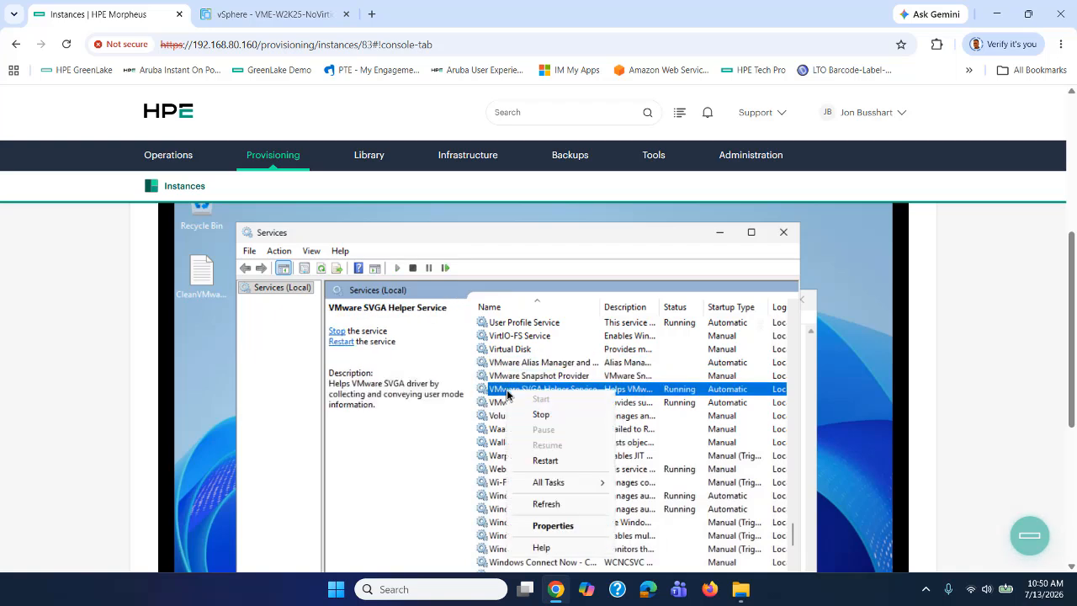
click(539, 419)
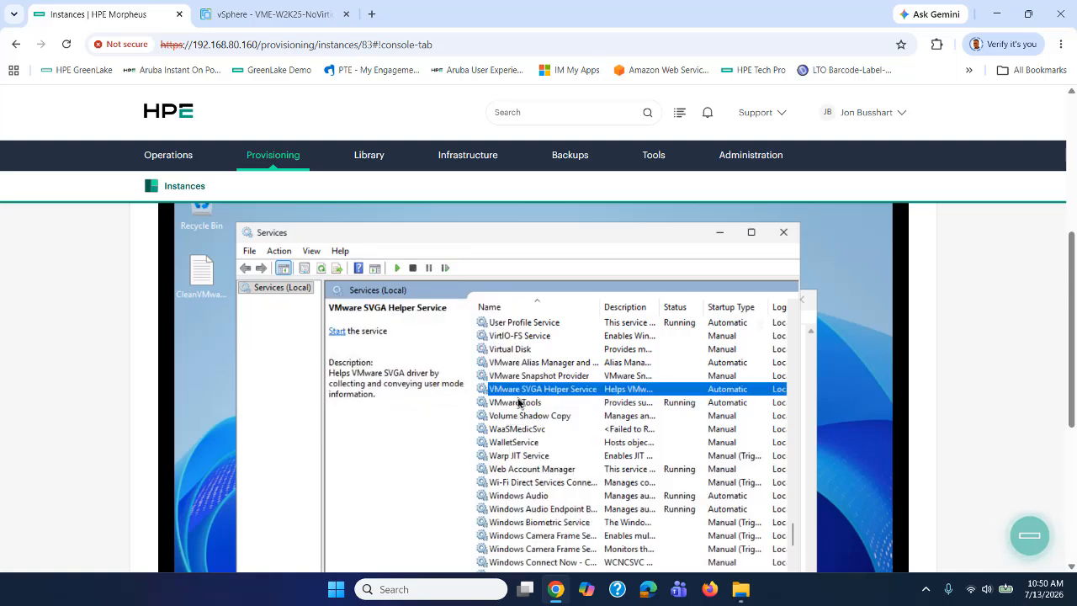
click(517, 404)
right_click(517, 406)
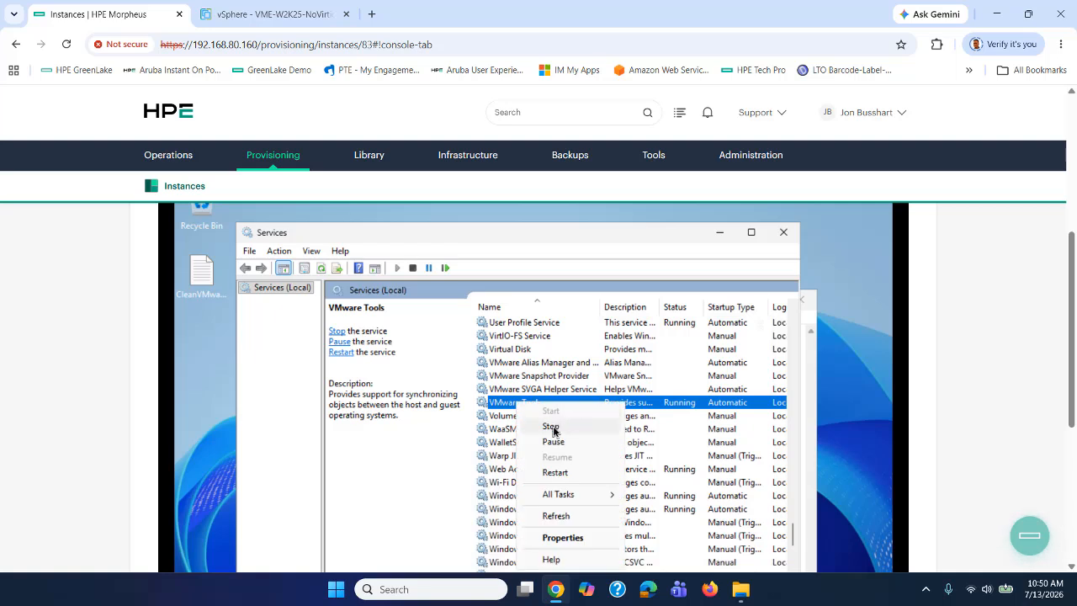
click(552, 430)
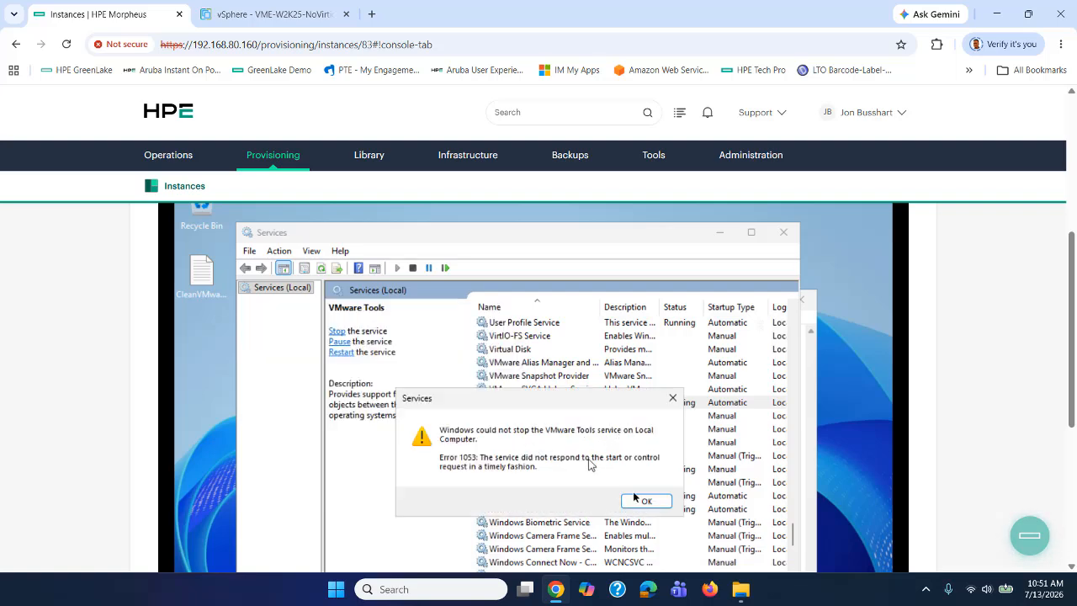
click(647, 504)
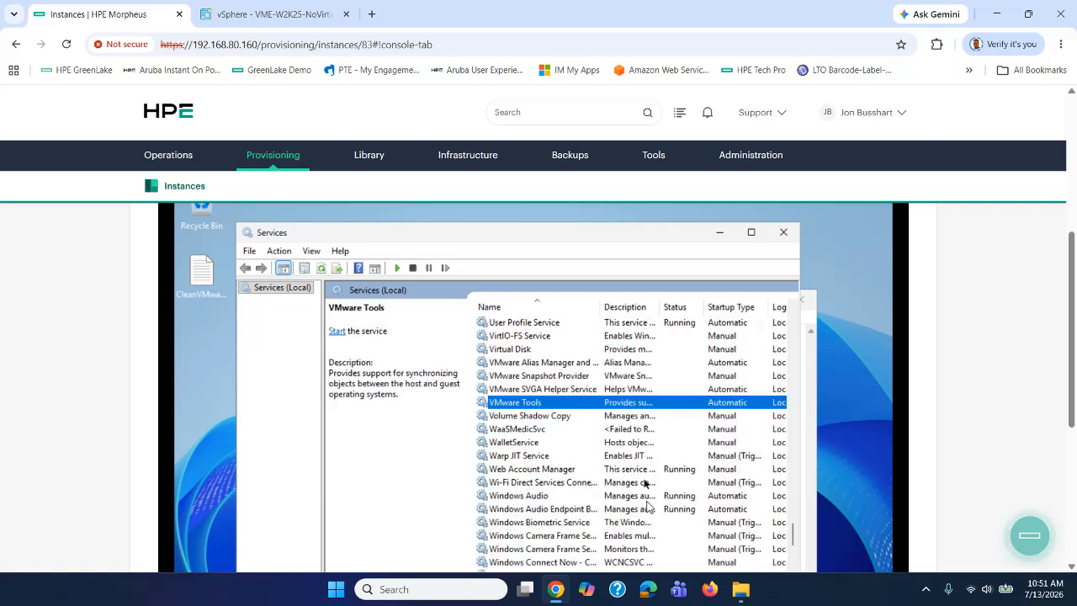
Close Services and move the CleanVMwareTools notes window up and left.
click(785, 233)
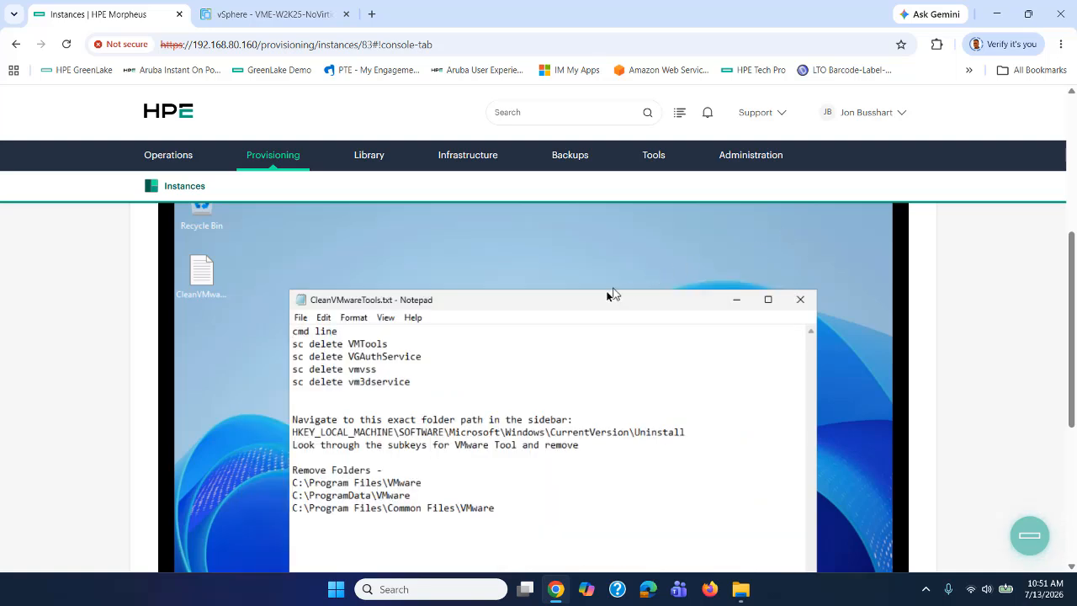
drag(599, 306, 489, 234)
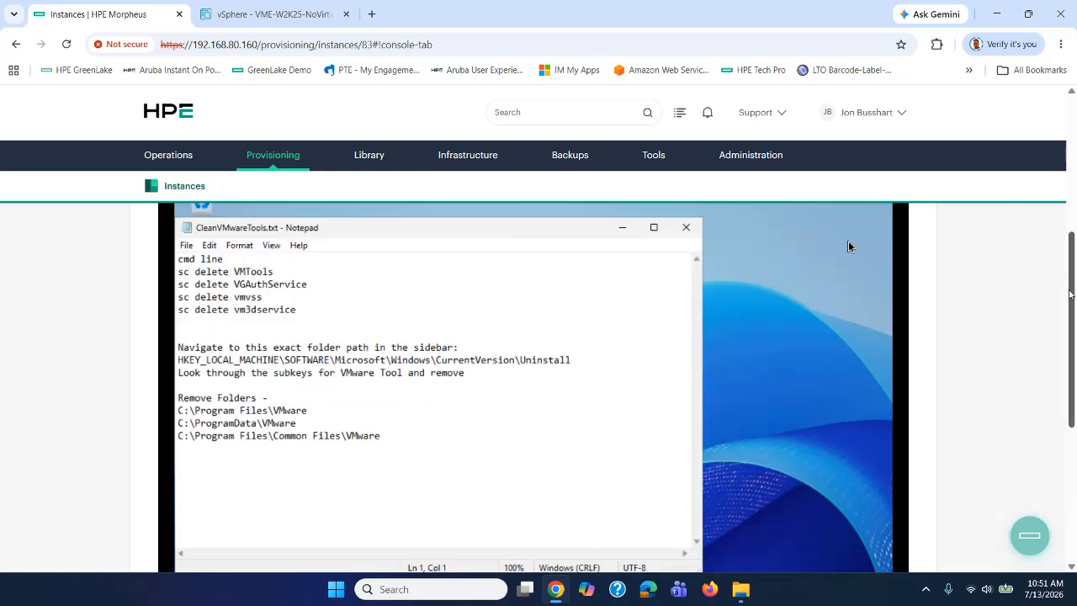
drag(1070, 295, 1075, 373)
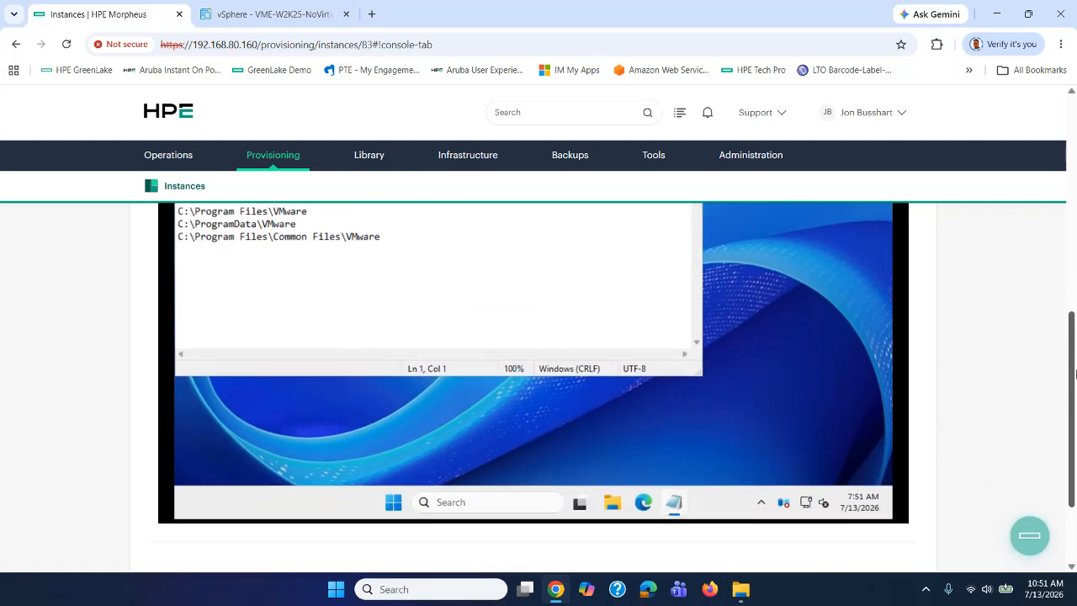
Launch Command Prompt as administrator from a 'cmd' Windows search.
click(449, 501)
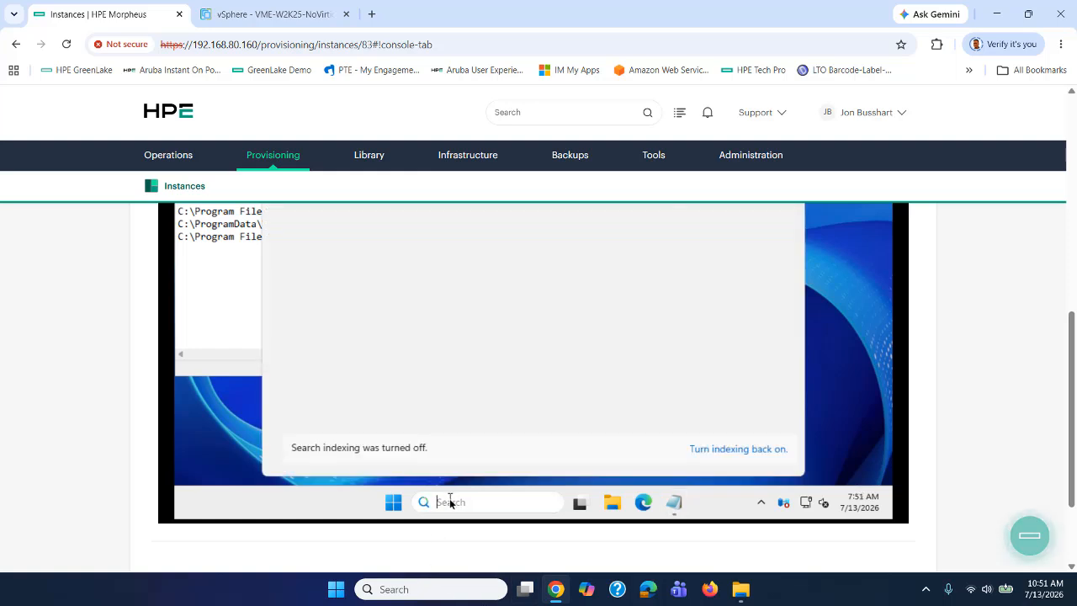
text(cmd)
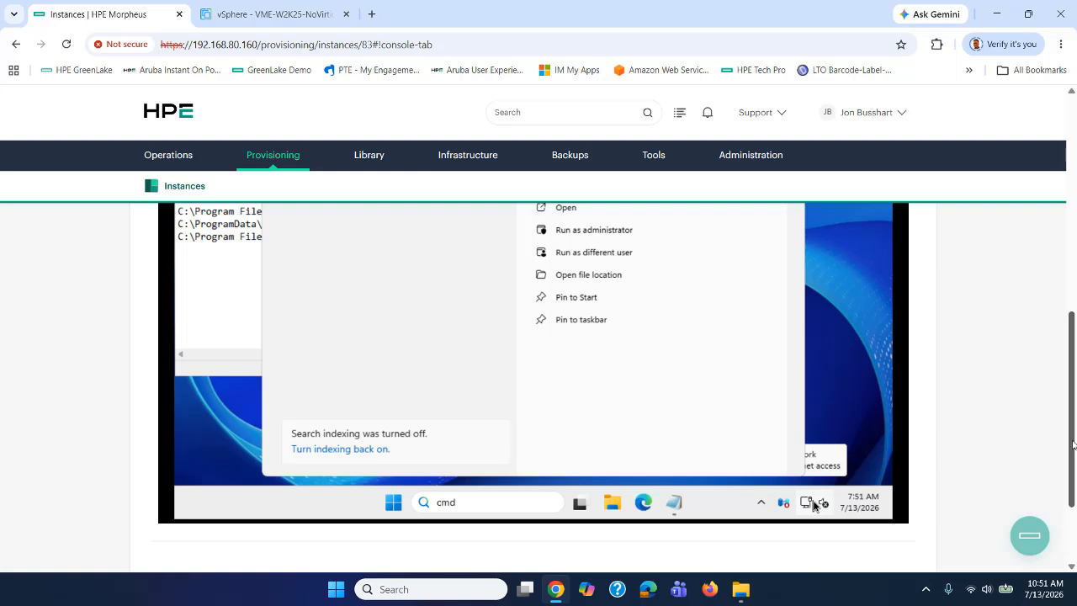
scroll(1073, 445, up, 2)
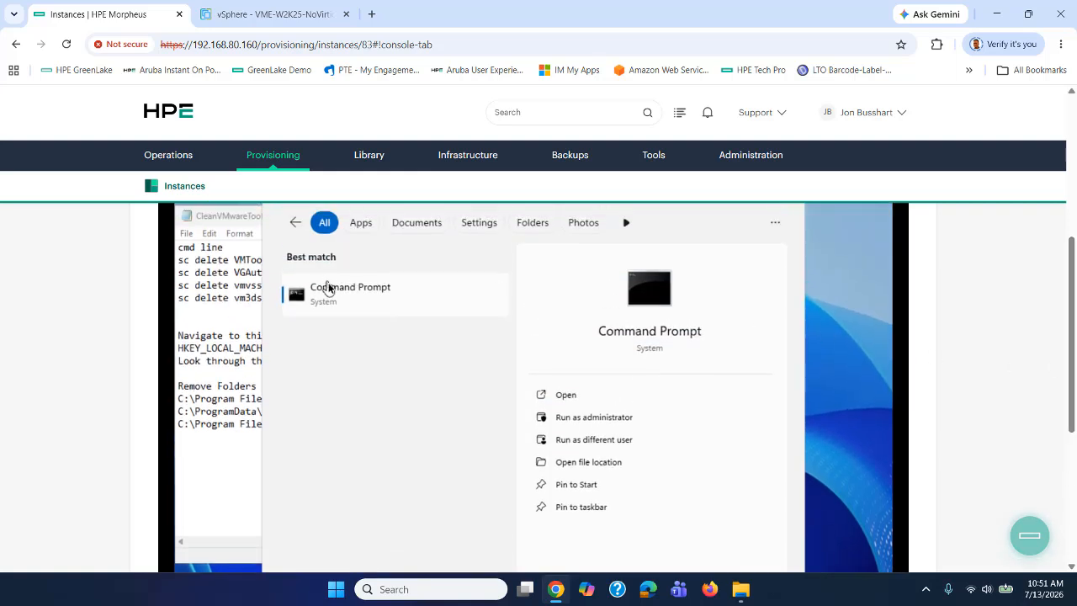
right_click(330, 292)
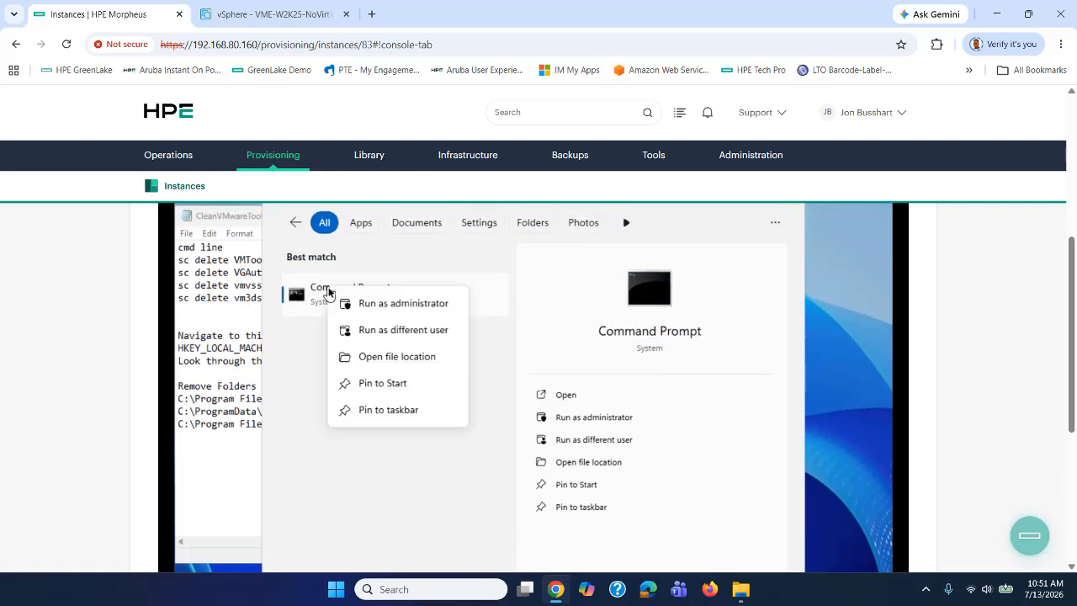
click(391, 304)
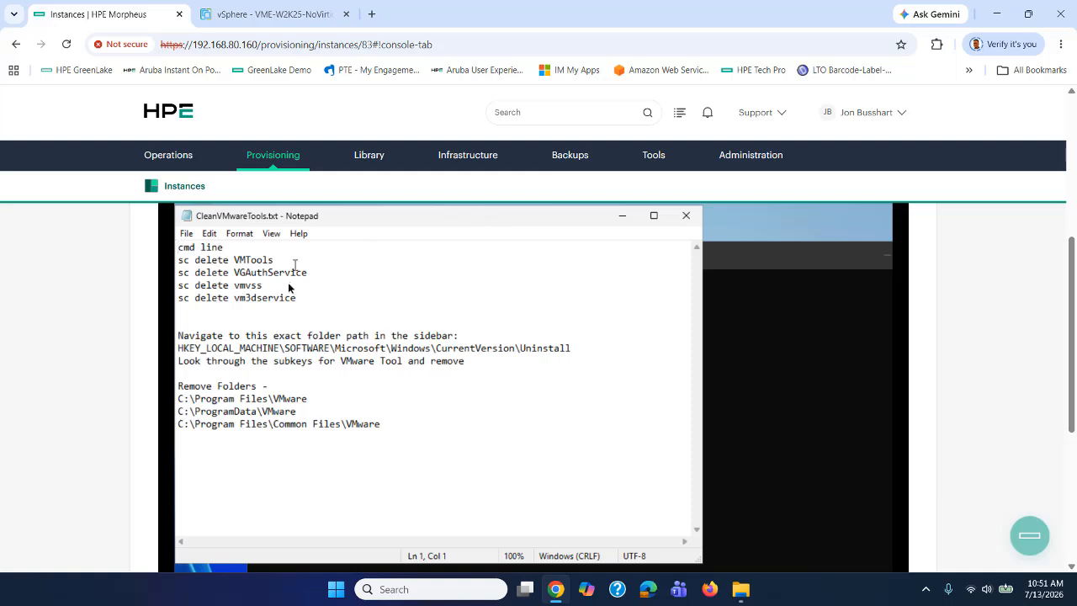
Run the four sc delete commands for VMTools, VGAuthService, vmvss and vm3dservice, then close the prompt.
drag(299, 301, 167, 268)
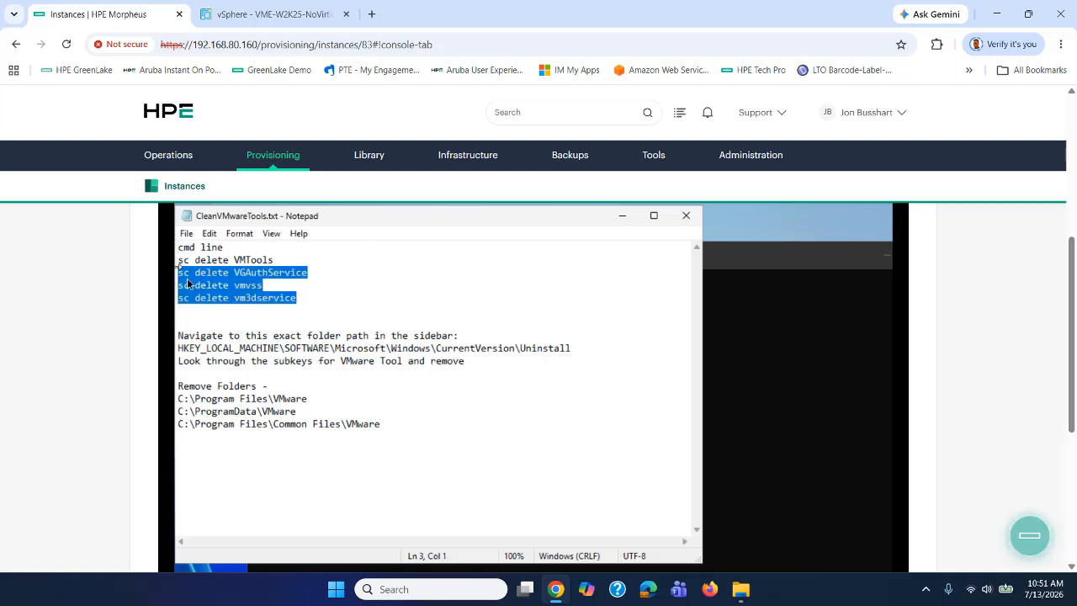
drag(179, 261, 316, 307)
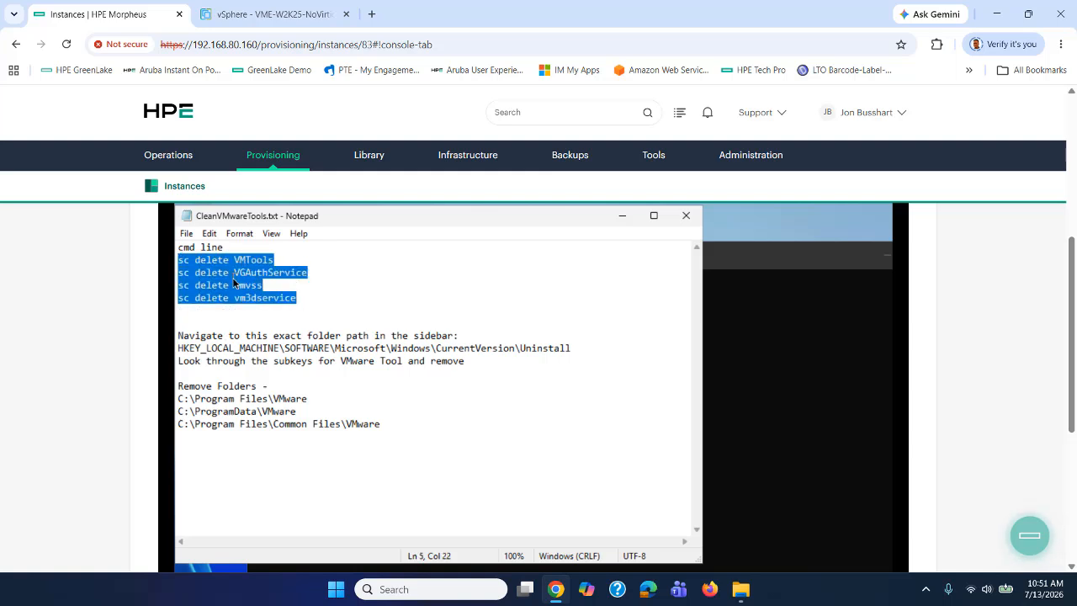
right_click(234, 281)
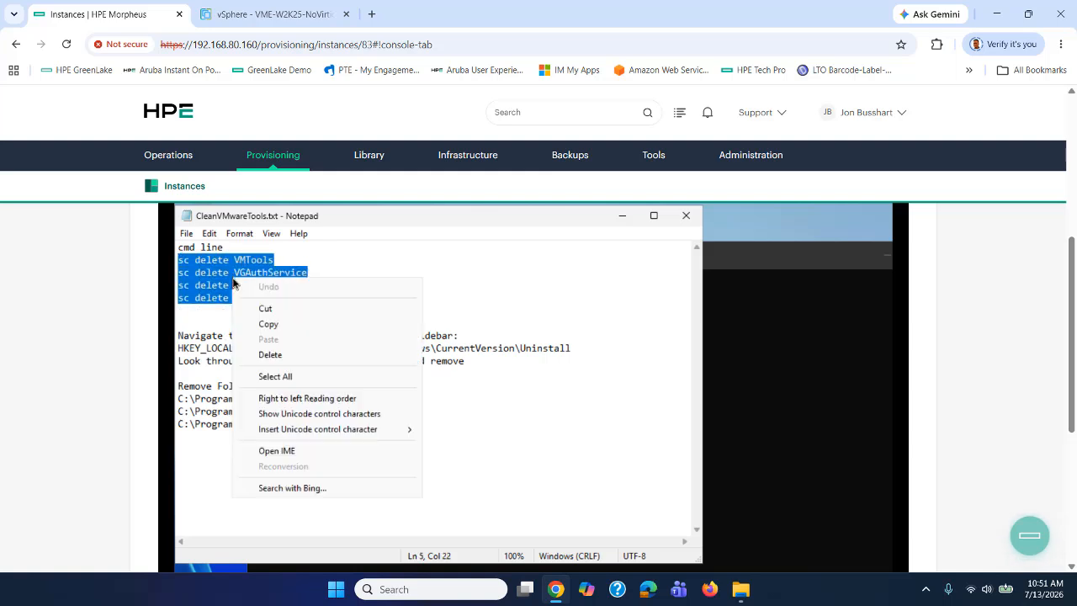
click(279, 325)
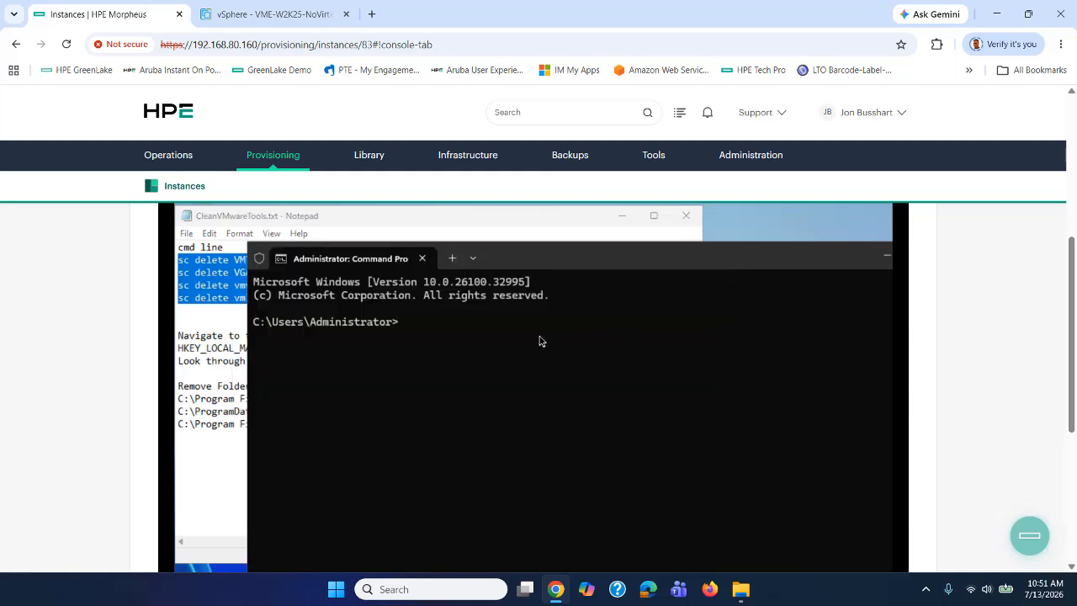
right_click(541, 338)
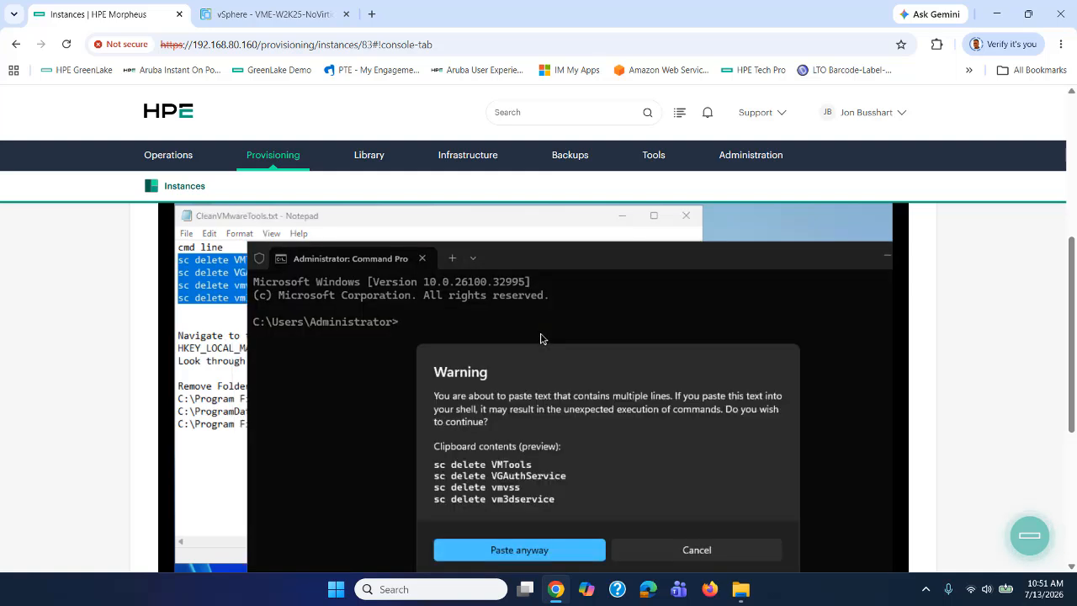
click(535, 550)
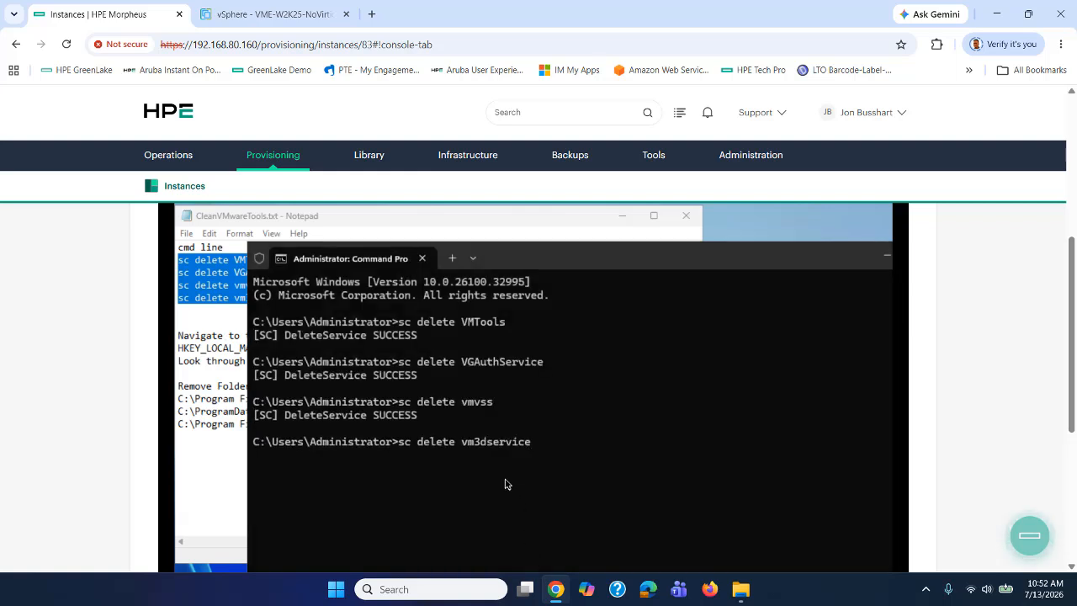
key(Return)
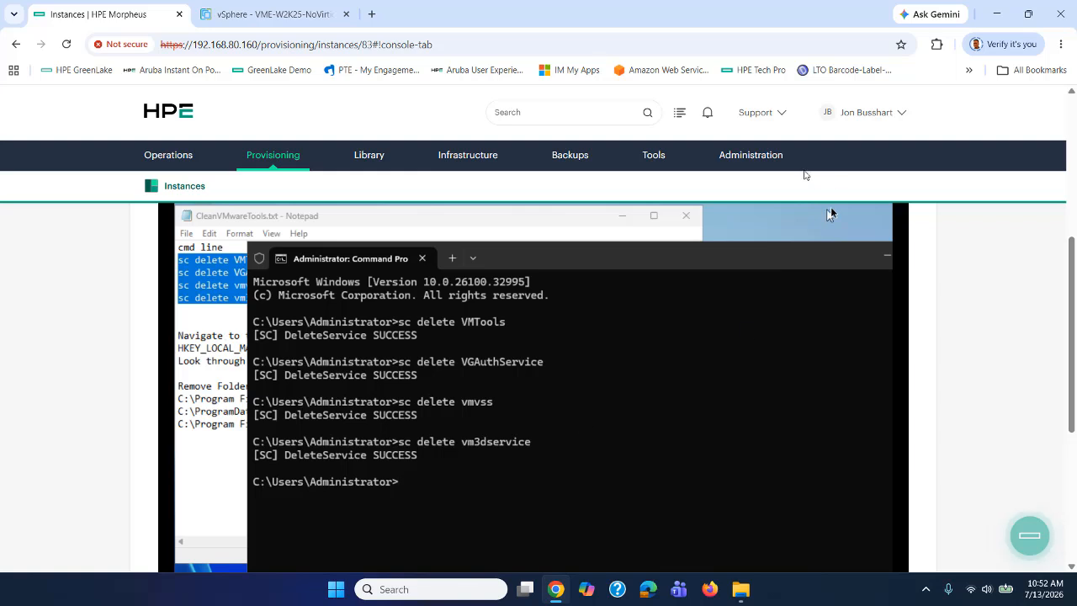
drag(631, 258, 556, 228)
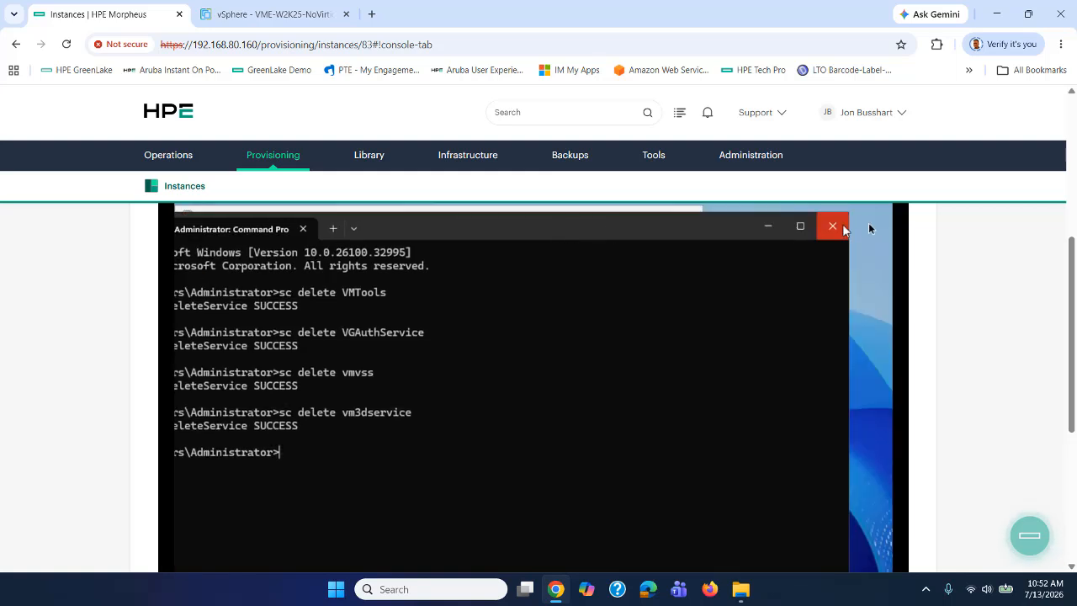
click(832, 227)
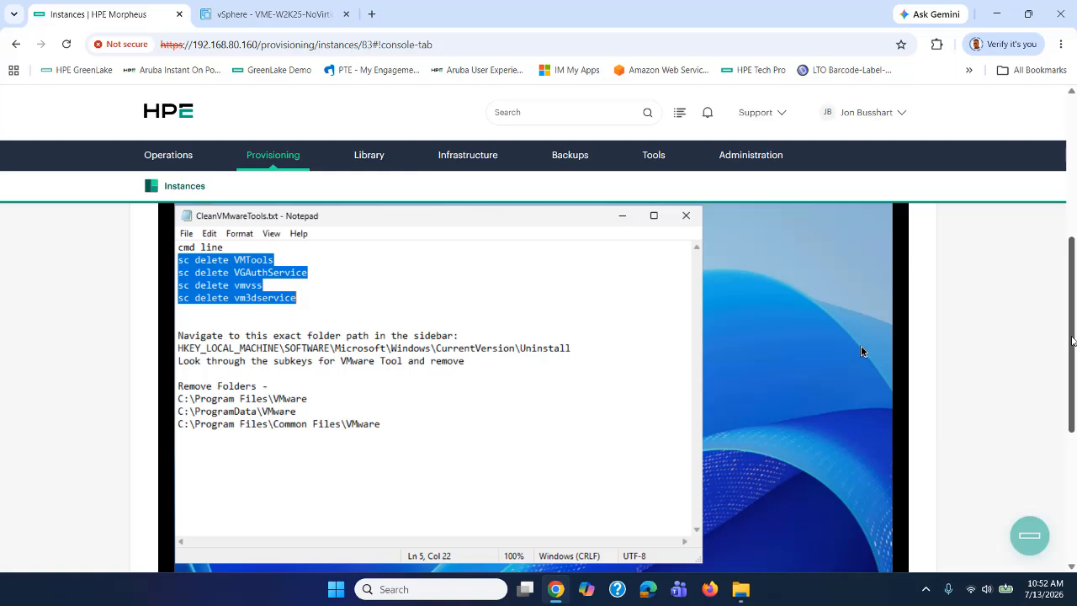
Open Registry Editor from a 'reg' search and place it beside the Notepad notes.
drag(1074, 343, 1074, 377)
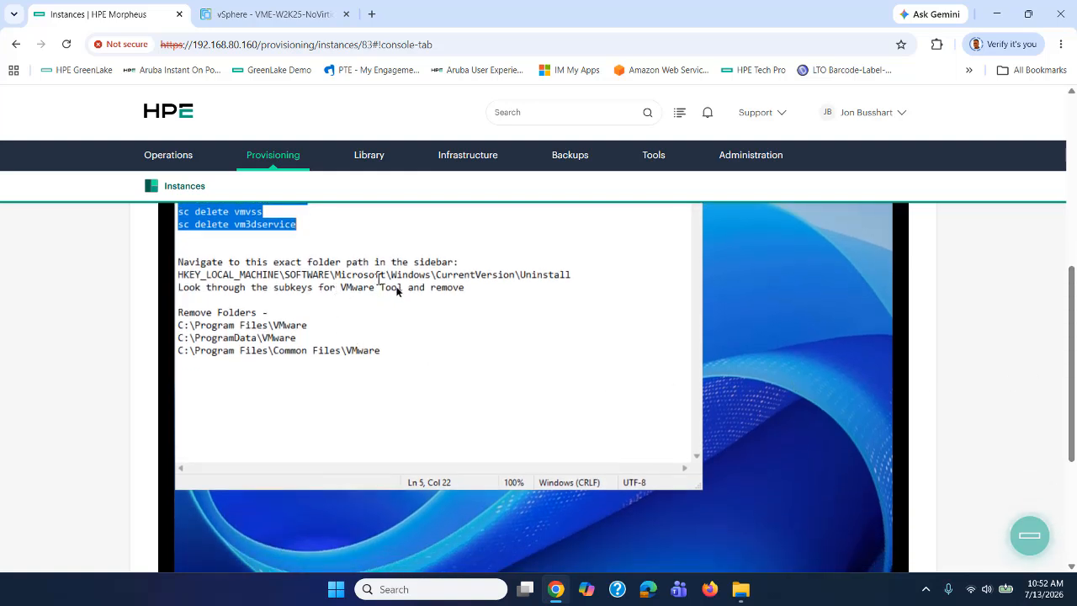
drag(1068, 288, 1073, 308)
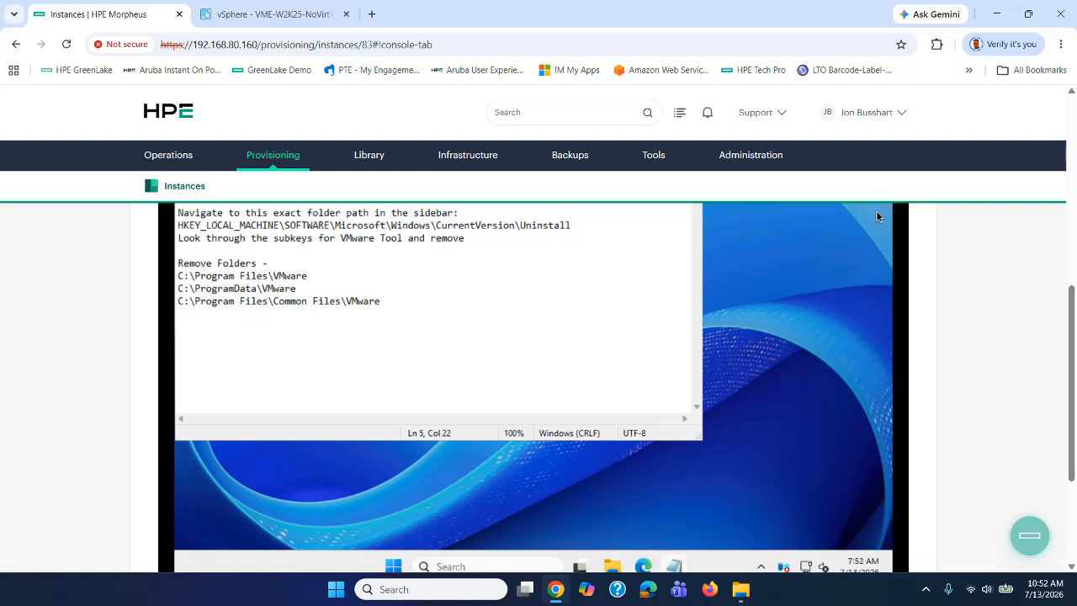
click(453, 567)
text(regedit)
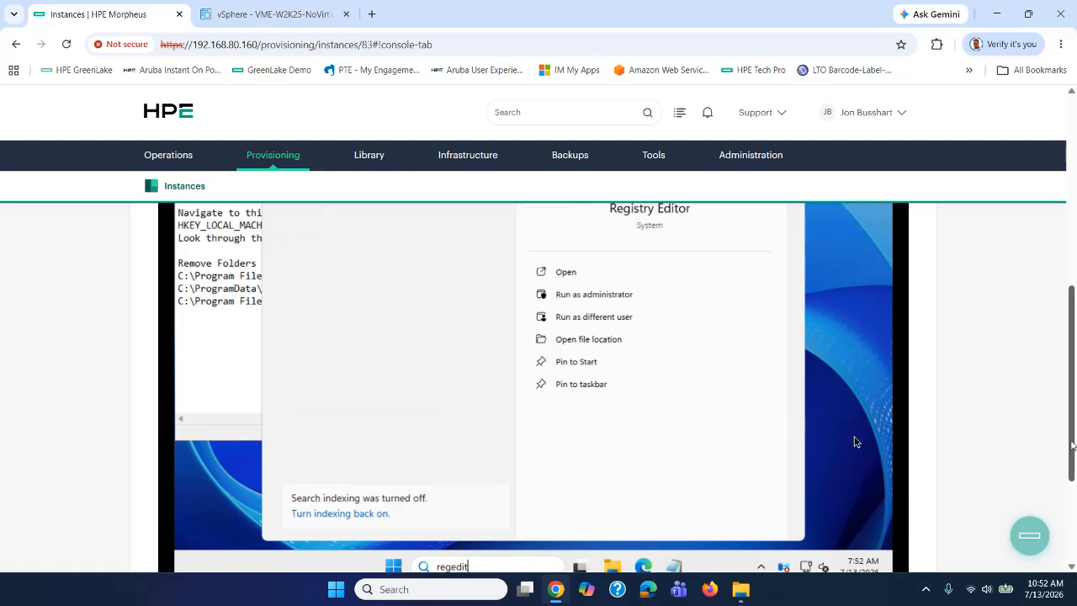
drag(1074, 446, 1075, 387)
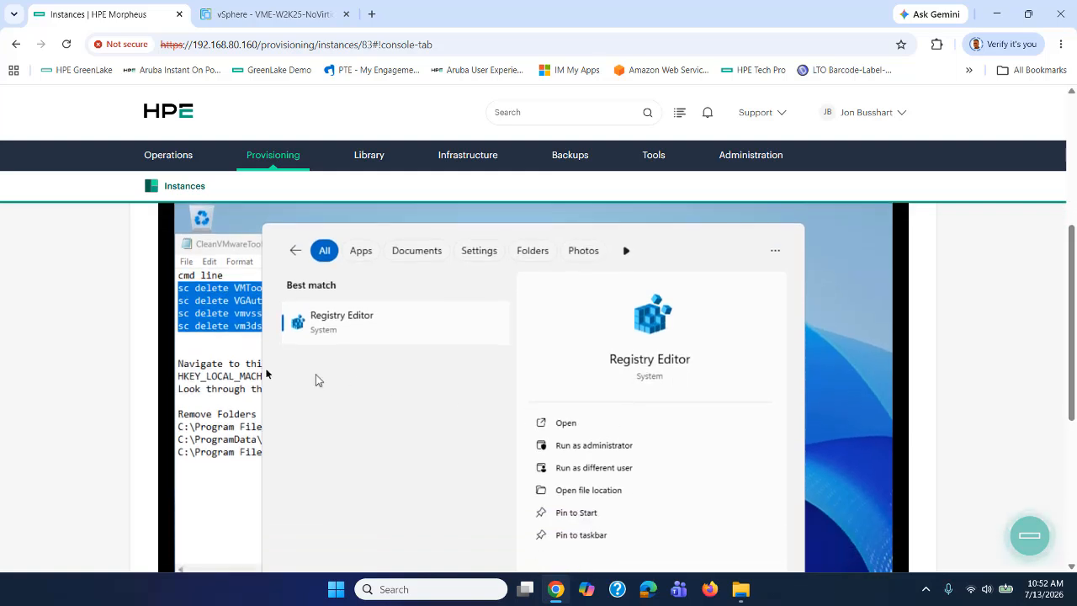
click(329, 318)
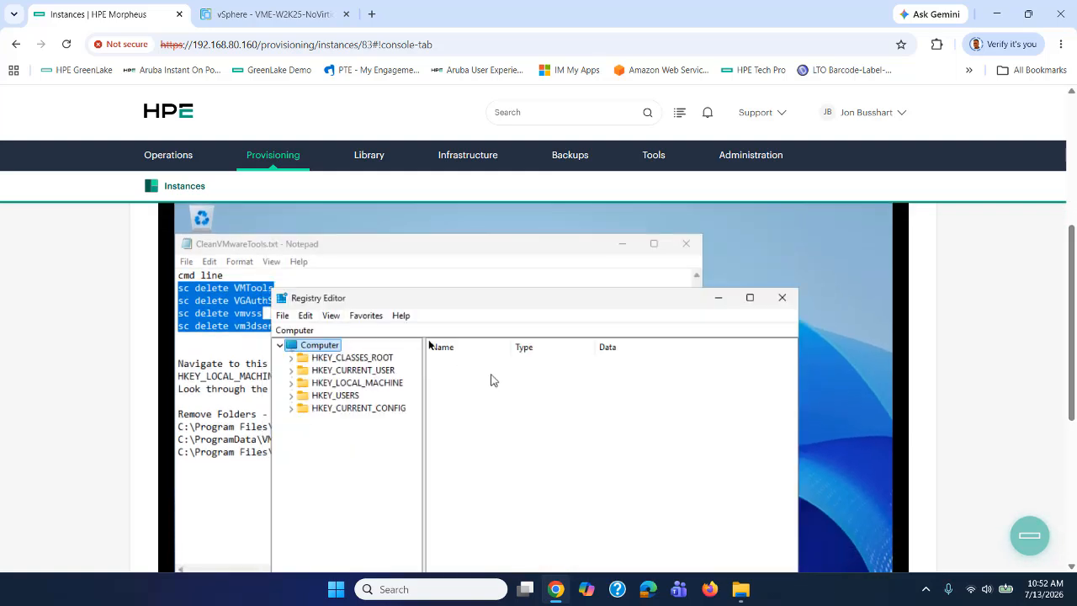
drag(420, 307, 604, 249)
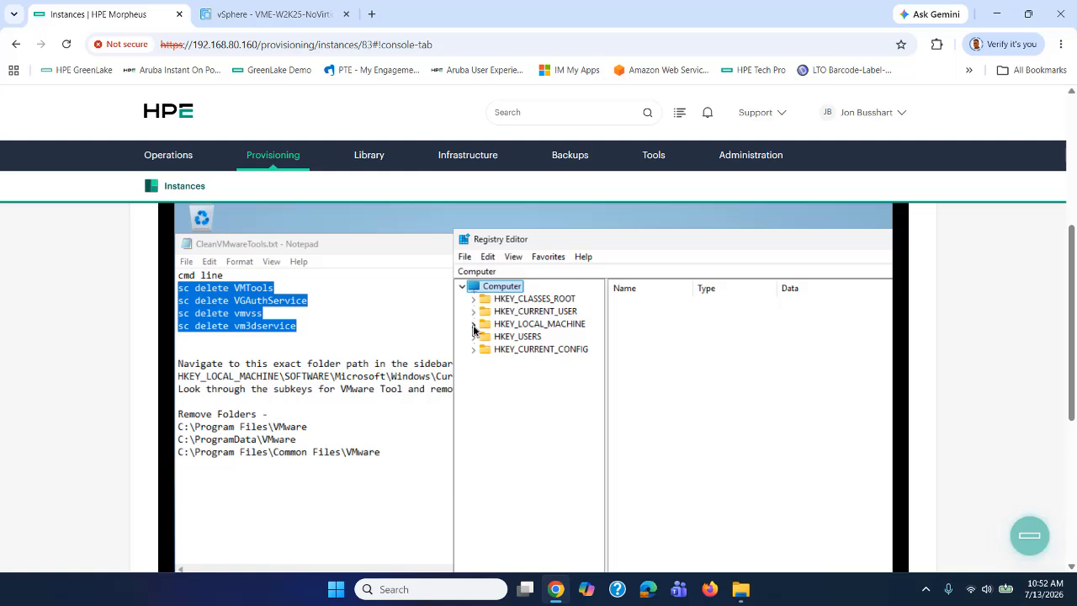
Expand HKEY_LOCAL_MACHINE > SOFTWARE > Microsoft > Windows > CurrentVersion in Registry Editor.
click(474, 325)
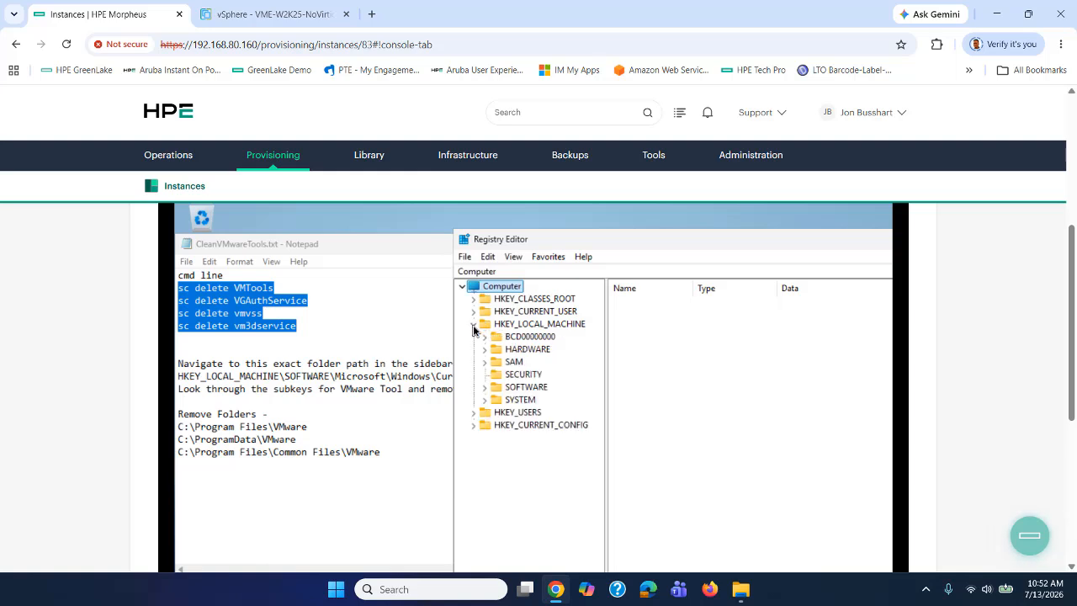
click(485, 388)
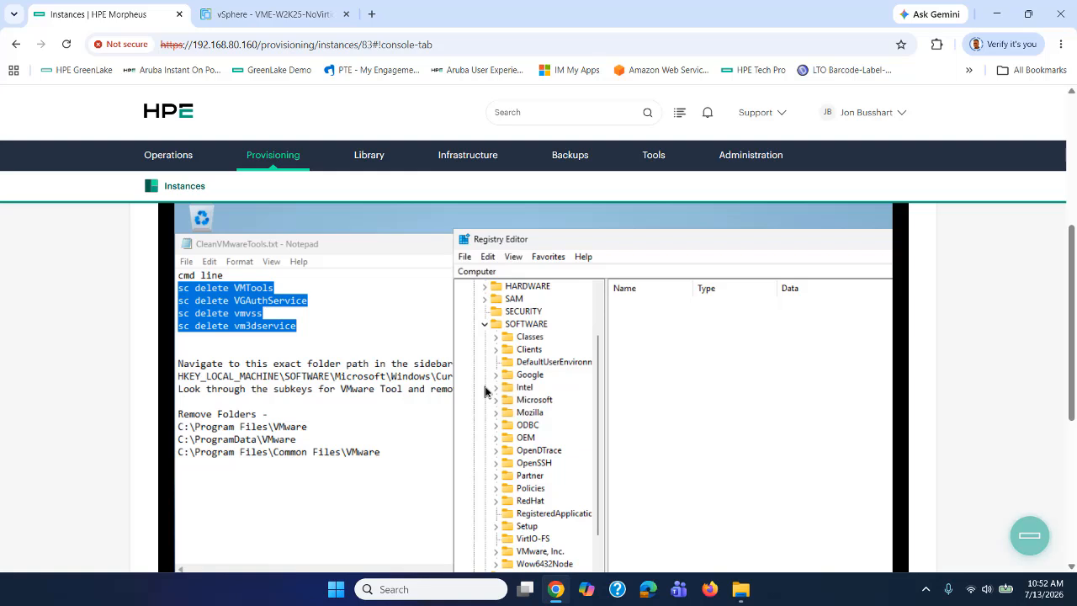
scroll(543, 441, down, 1)
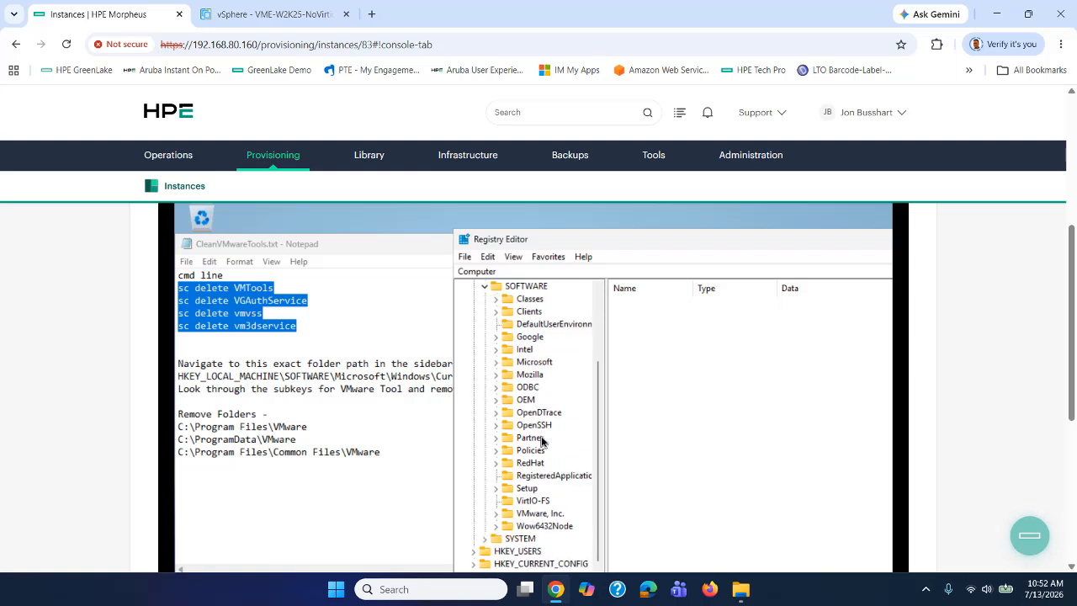
click(497, 364)
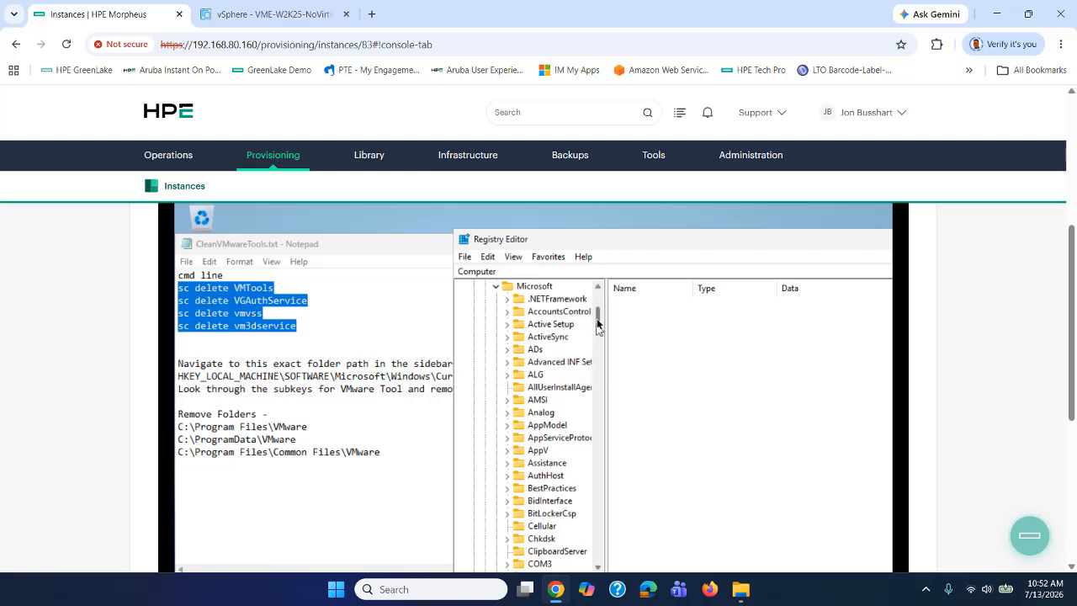
drag(597, 319, 594, 524)
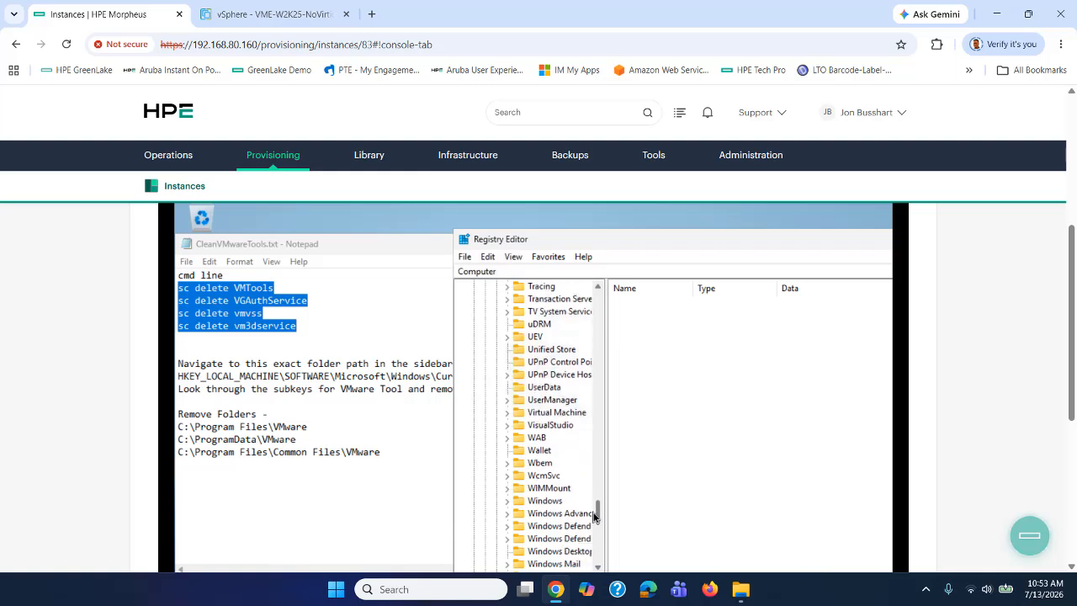
click(507, 503)
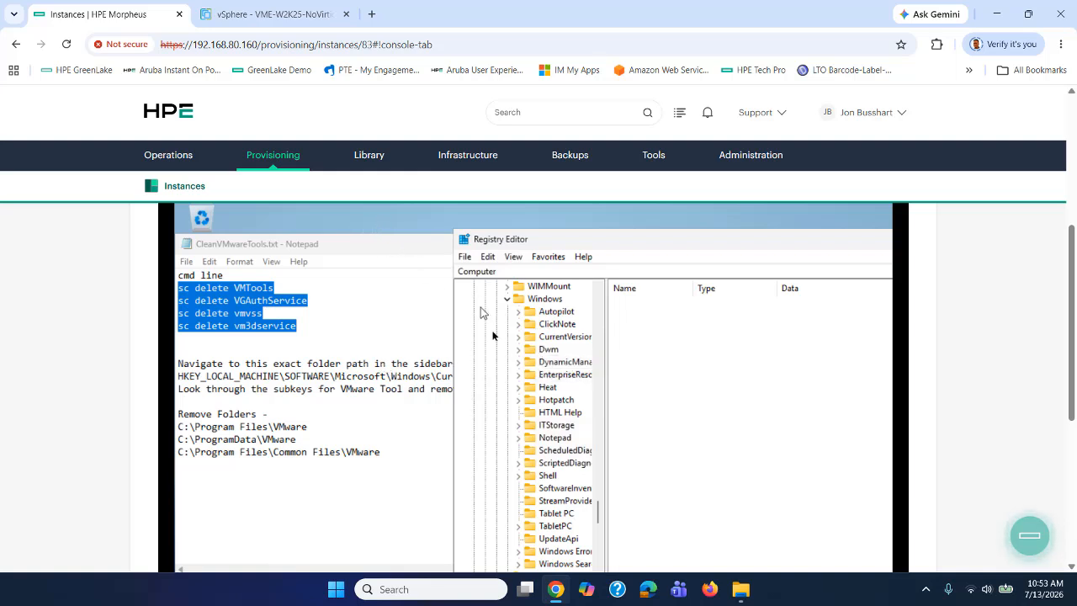
click(518, 338)
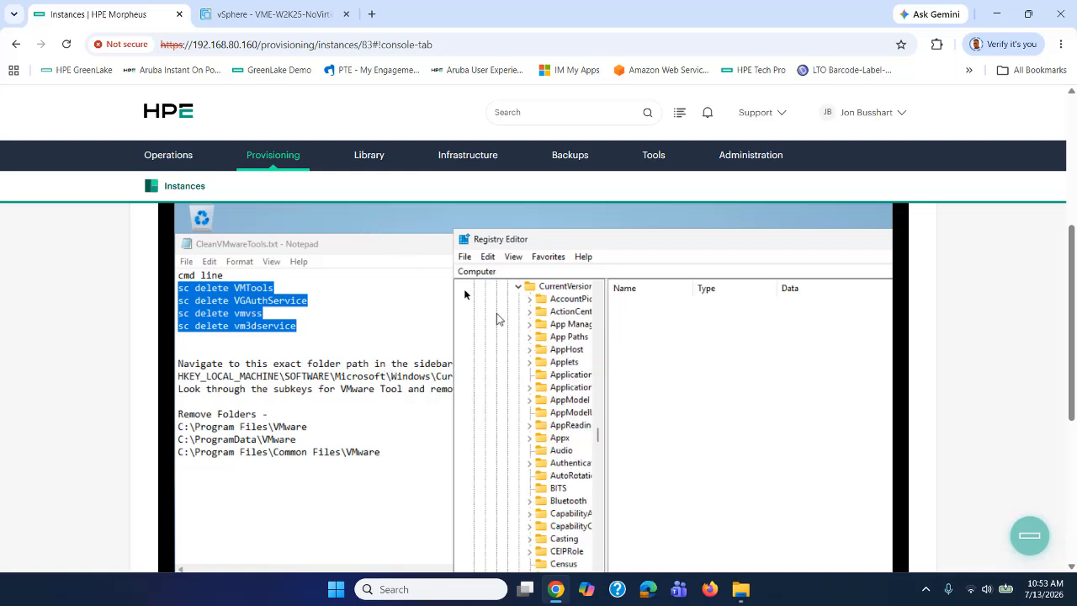
click(417, 247)
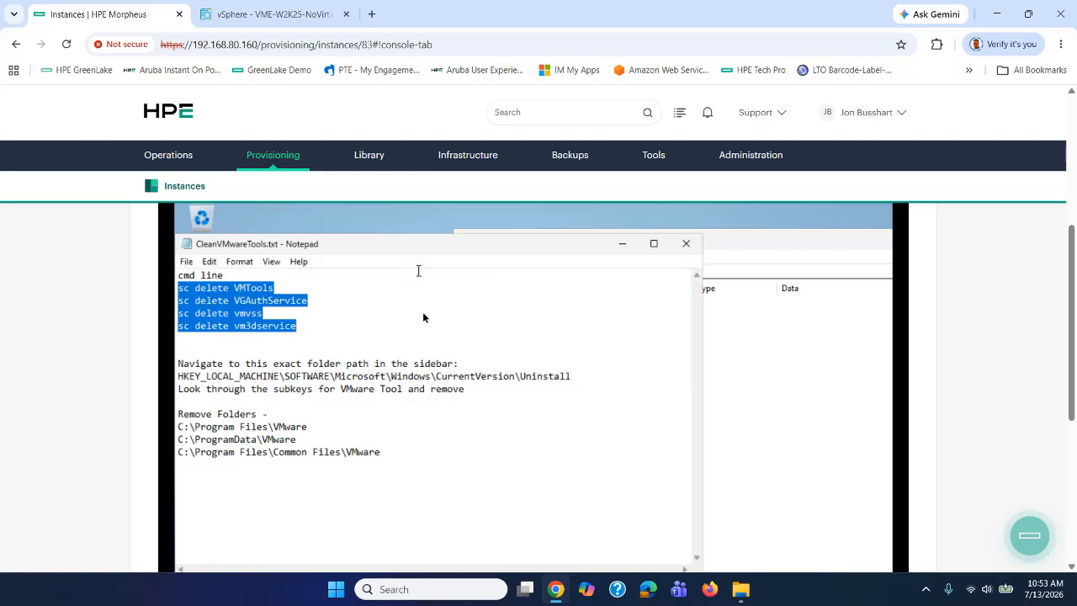
click(761, 244)
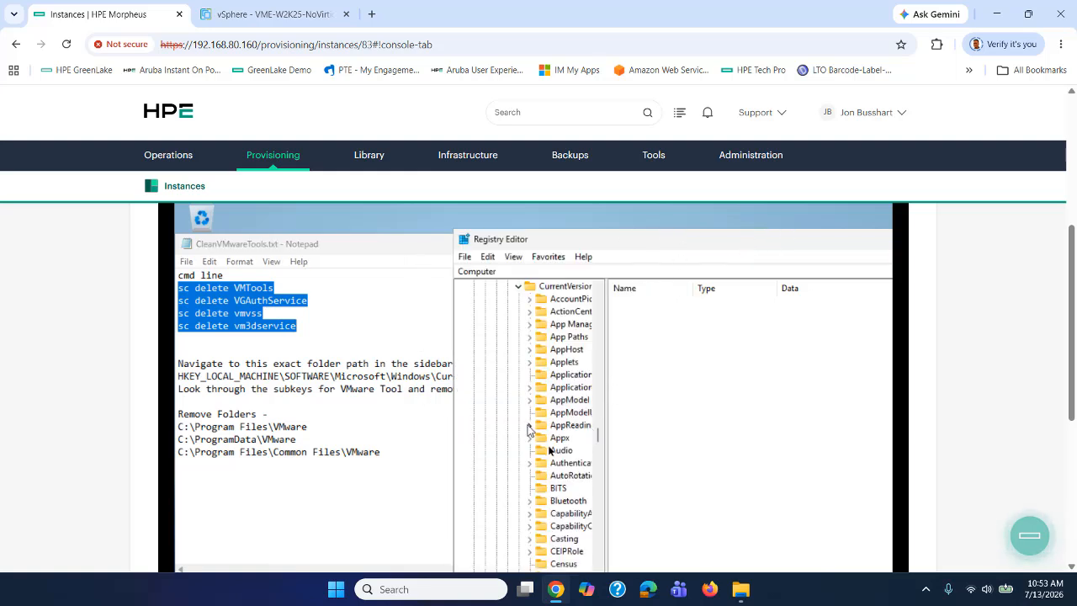
drag(599, 438, 598, 523)
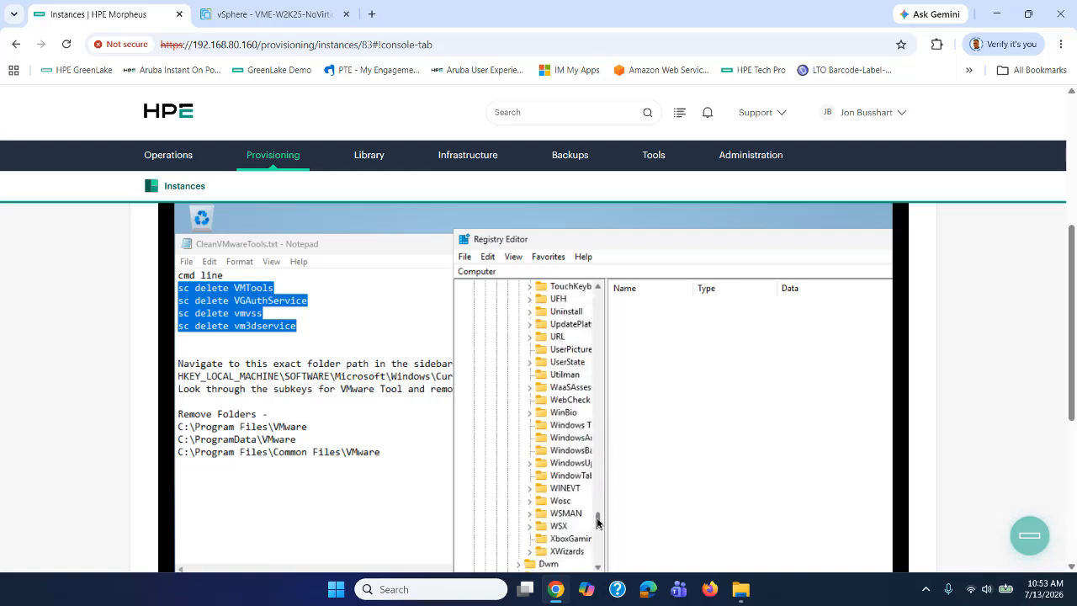
Open the Uninstall key and inspect its entries, including QEMU guest agent and VMware Tools.
click(530, 312)
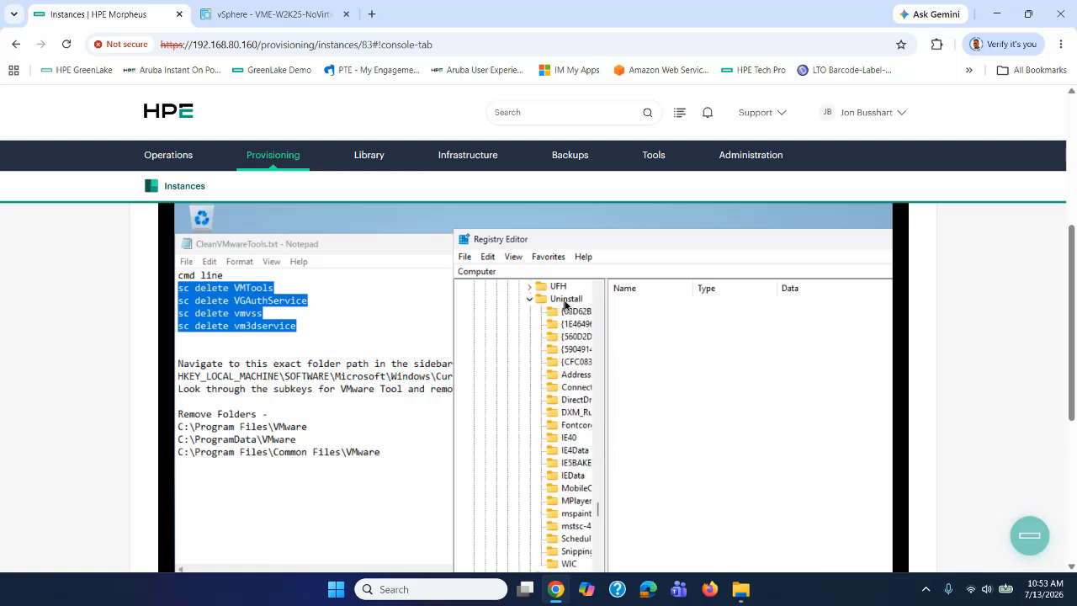
click(565, 301)
drag(648, 240, 600, 226)
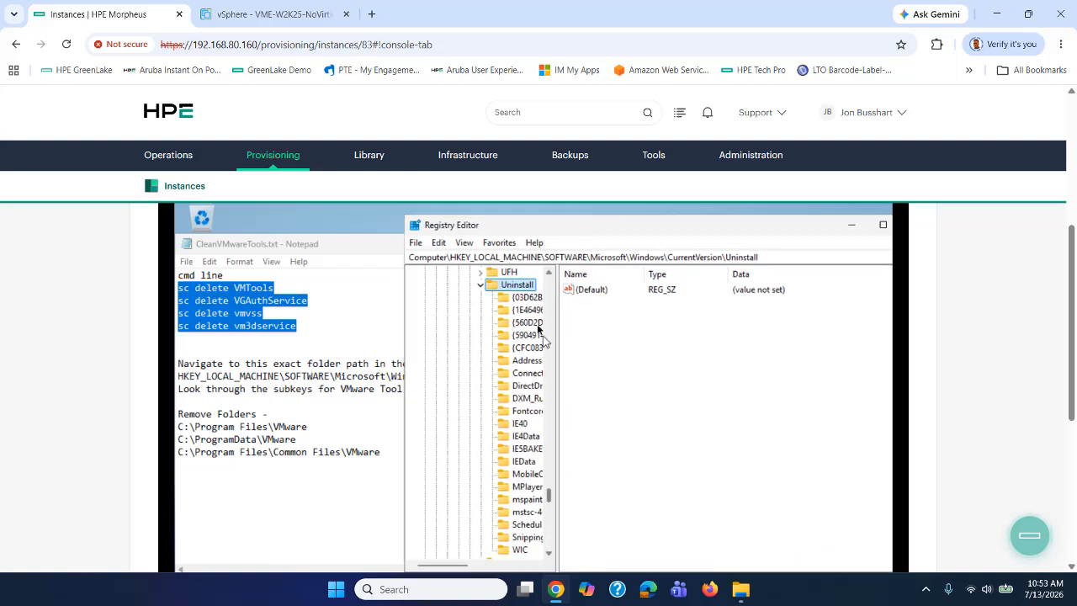
click(526, 297)
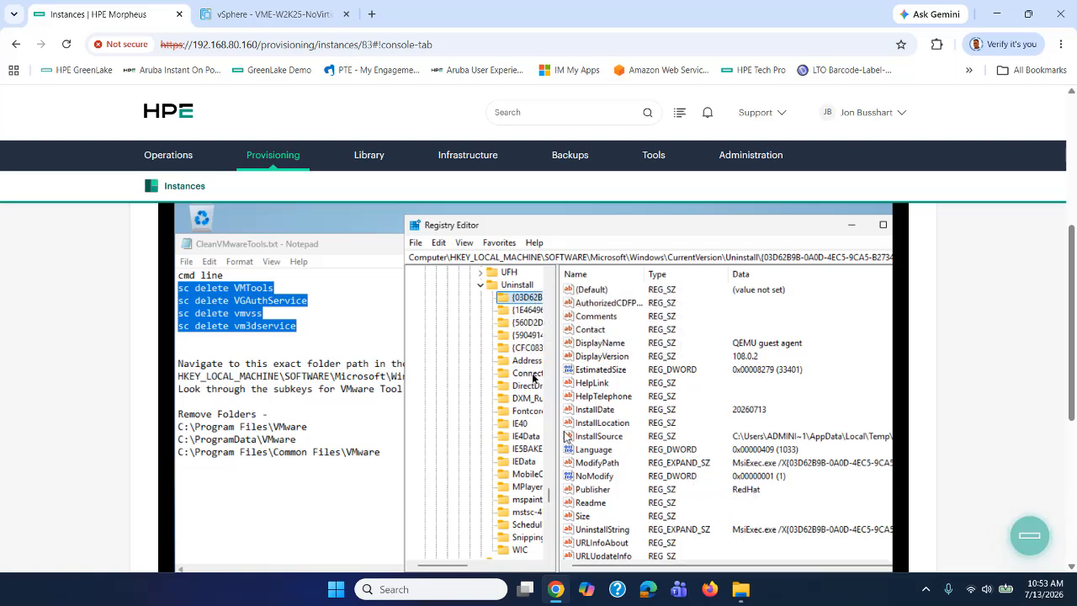
click(527, 309)
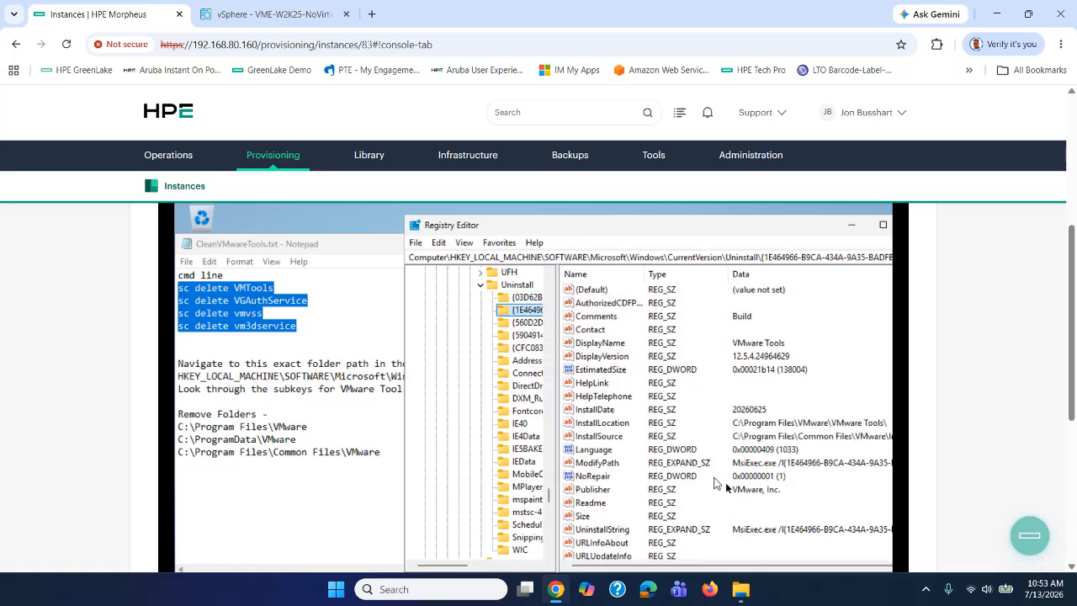
click(518, 325)
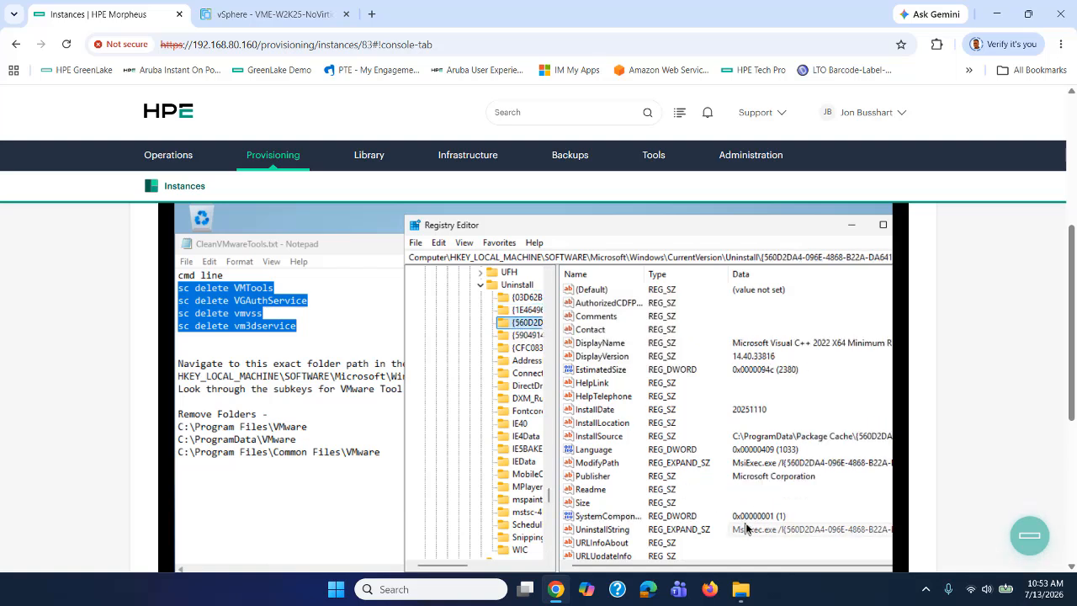
click(525, 336)
click(520, 311)
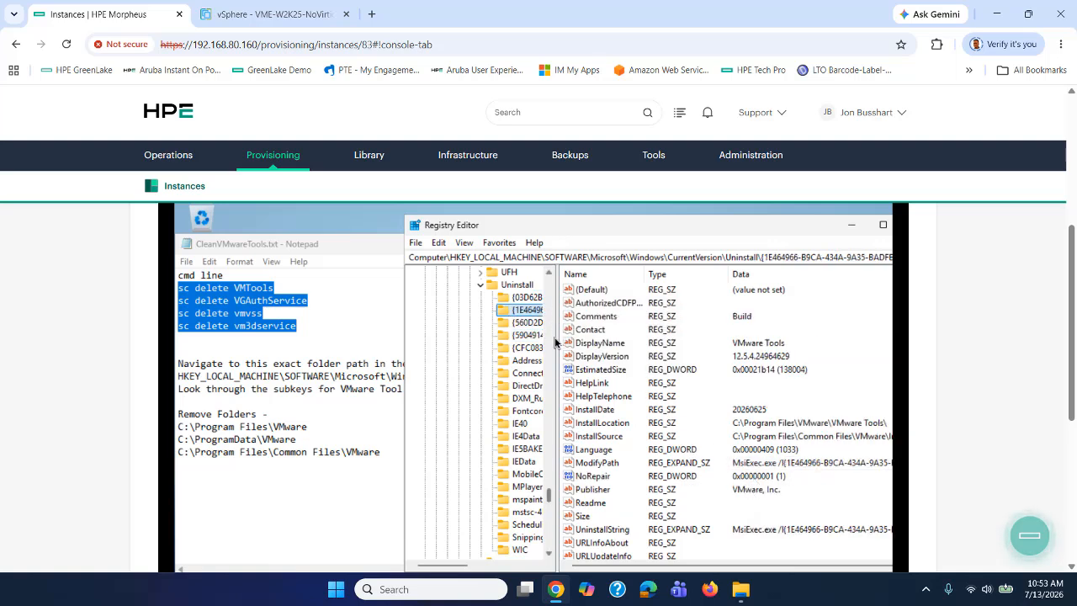
Delete the VMware Tools {1E464966-B9CA-434A-9A35-BADFBCC7AFAD} uninstall key and its subkeys.
right_click(510, 311)
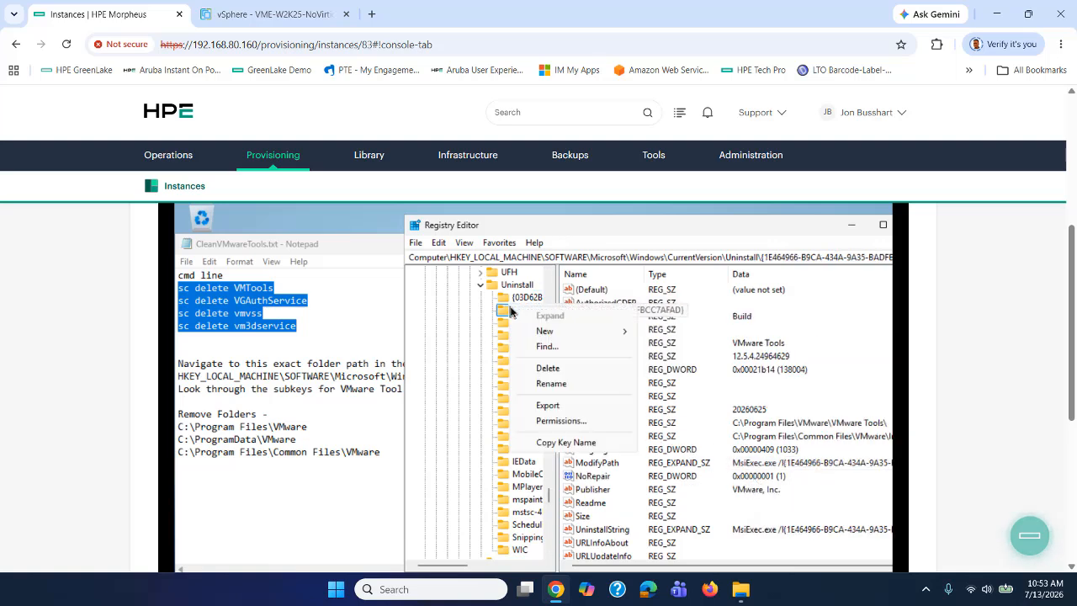
click(548, 369)
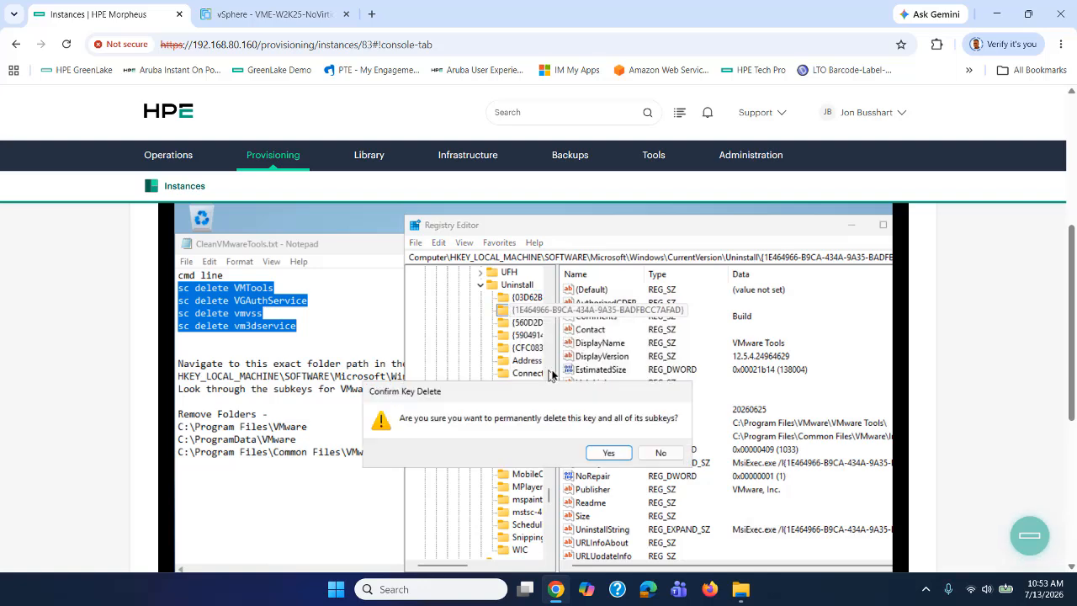
click(606, 454)
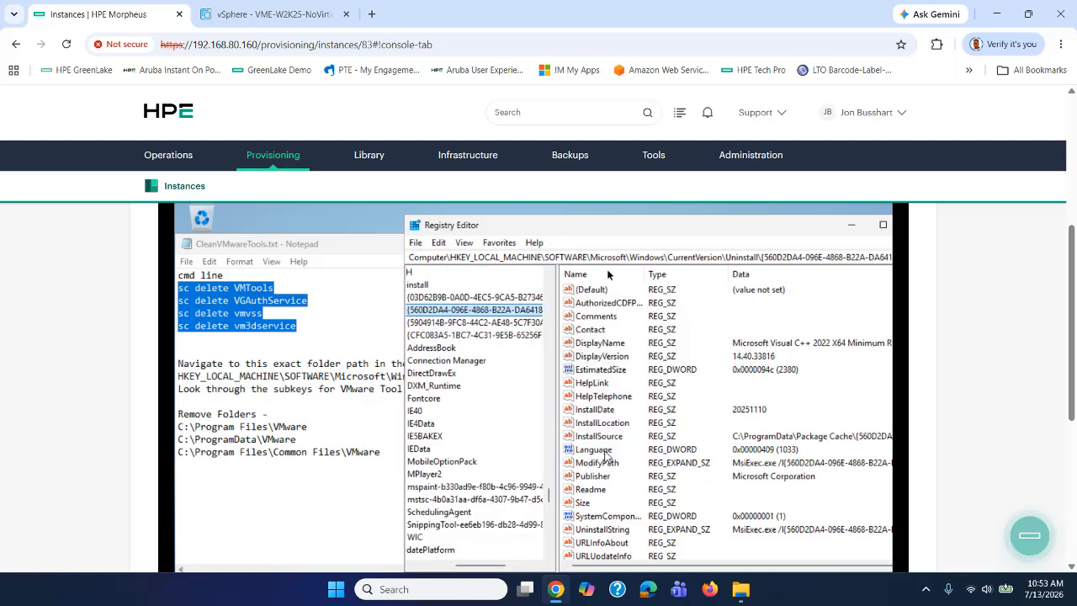
drag(609, 229, 534, 227)
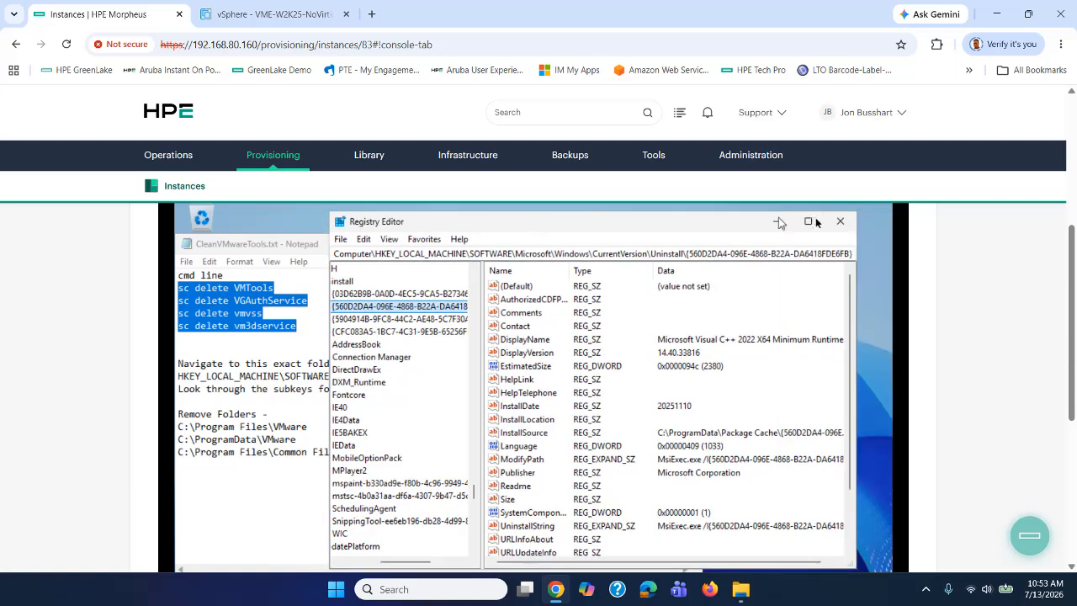
Close Registry Editor and open File Explorer in the VM.
click(839, 223)
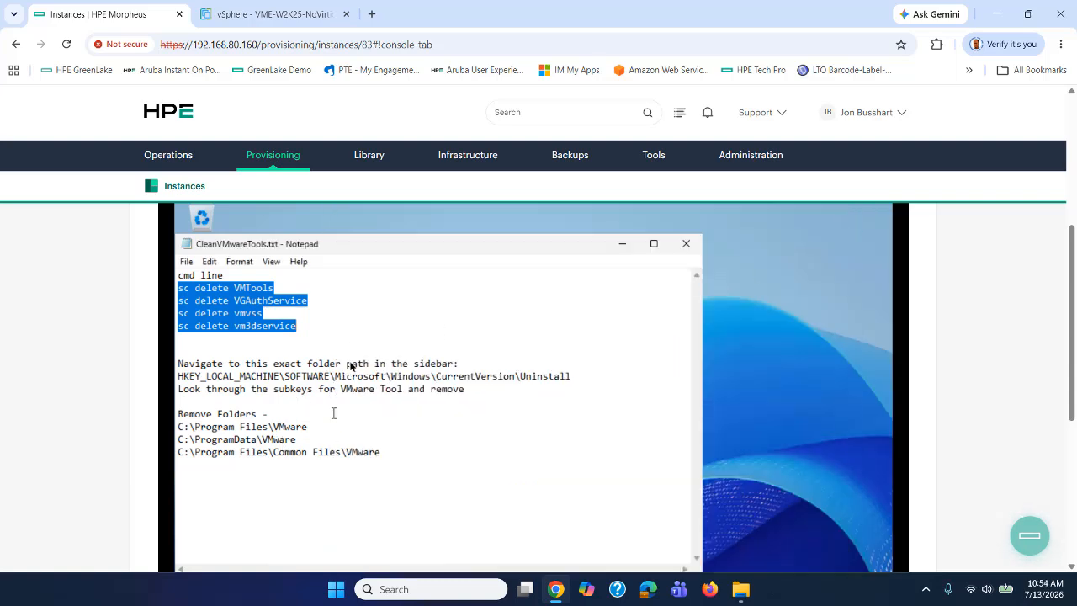
scroll(895, 345, down, 3)
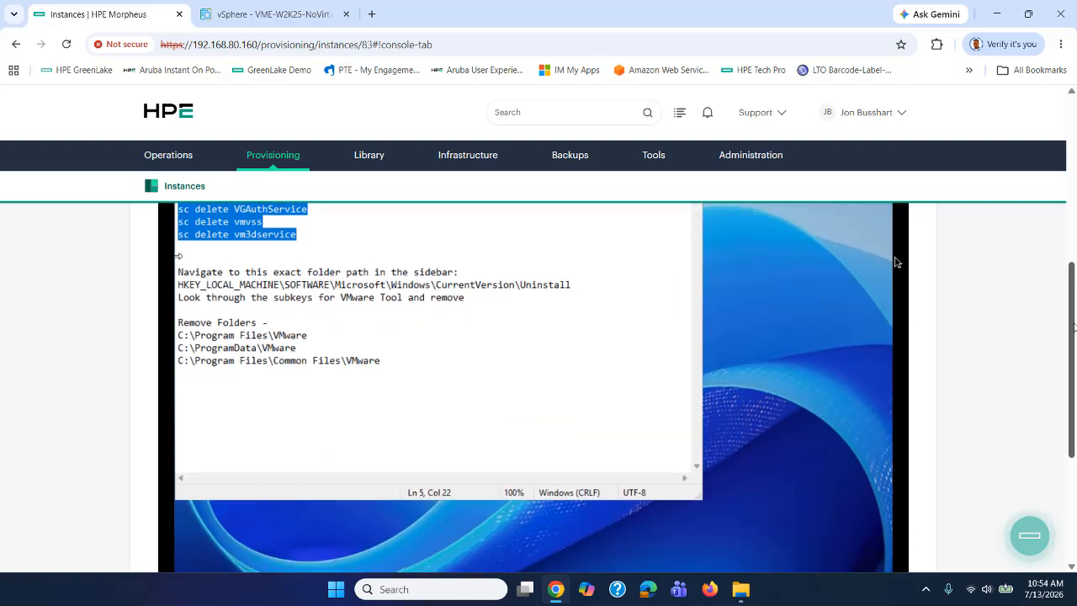
scroll(896, 225, down, 2)
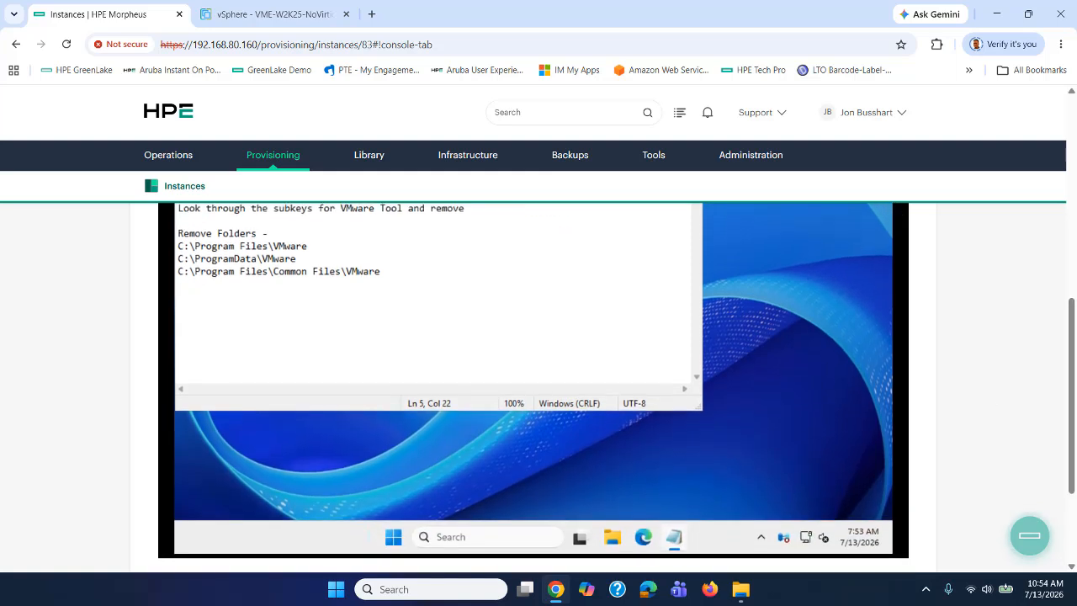
click(613, 537)
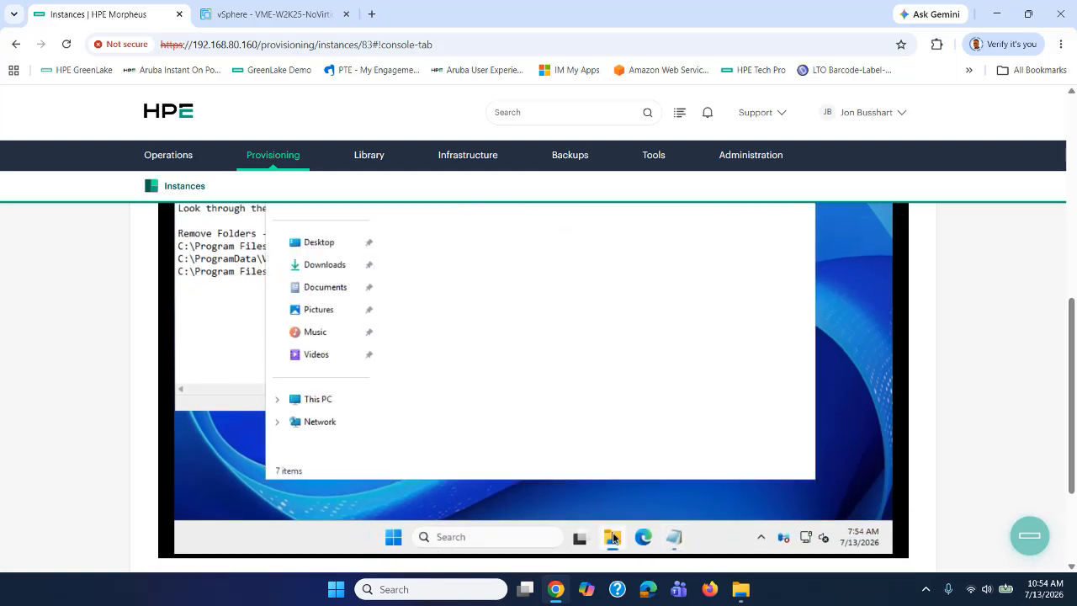
drag(1070, 393, 1072, 334)
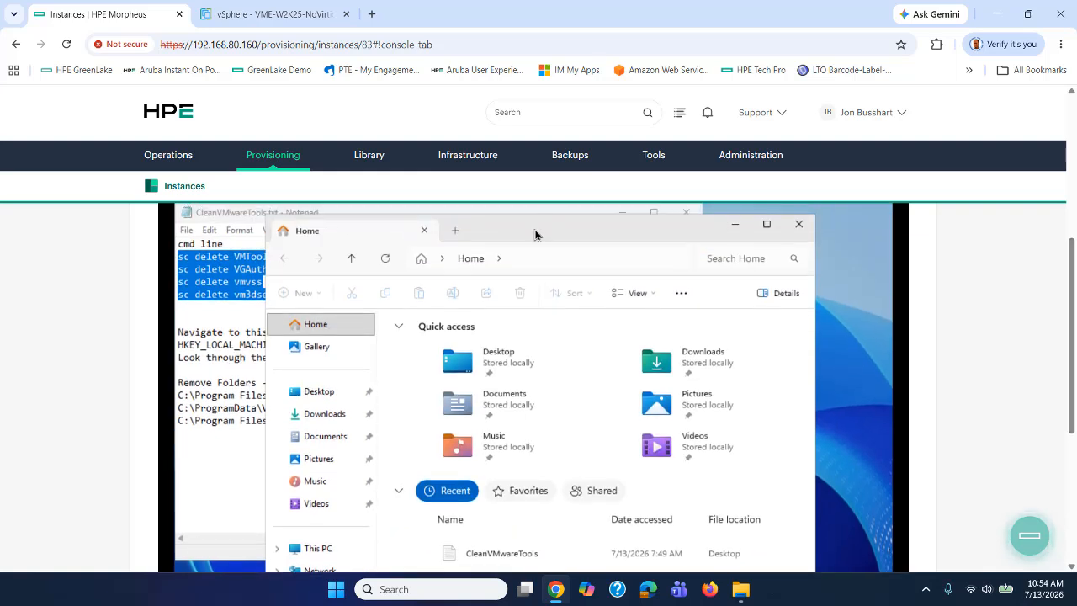
drag(535, 229, 600, 222)
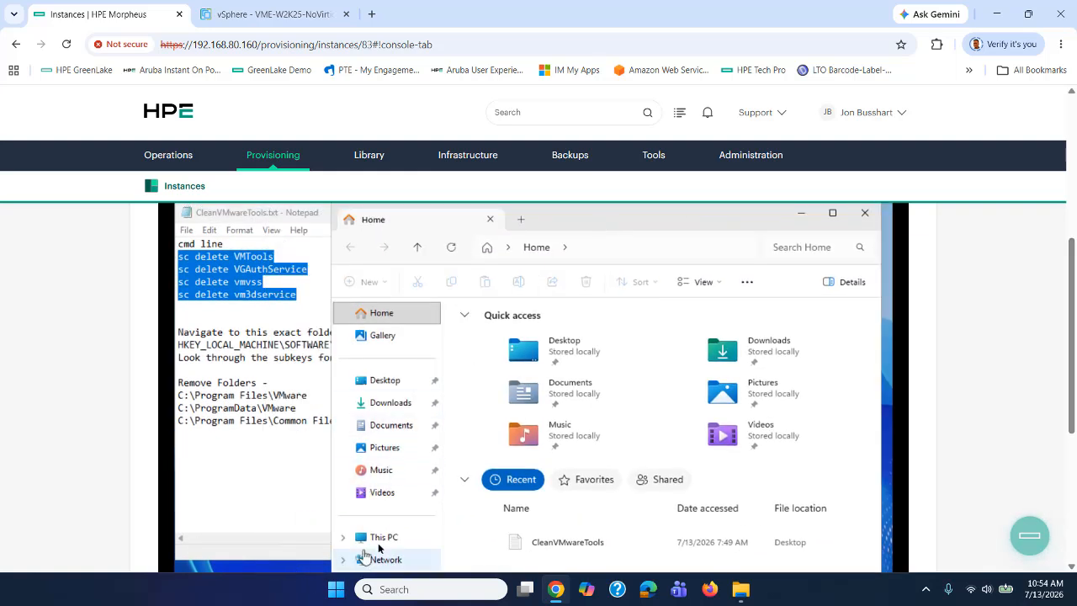
Delete the VMware folder from C:\Program Files.
click(383, 541)
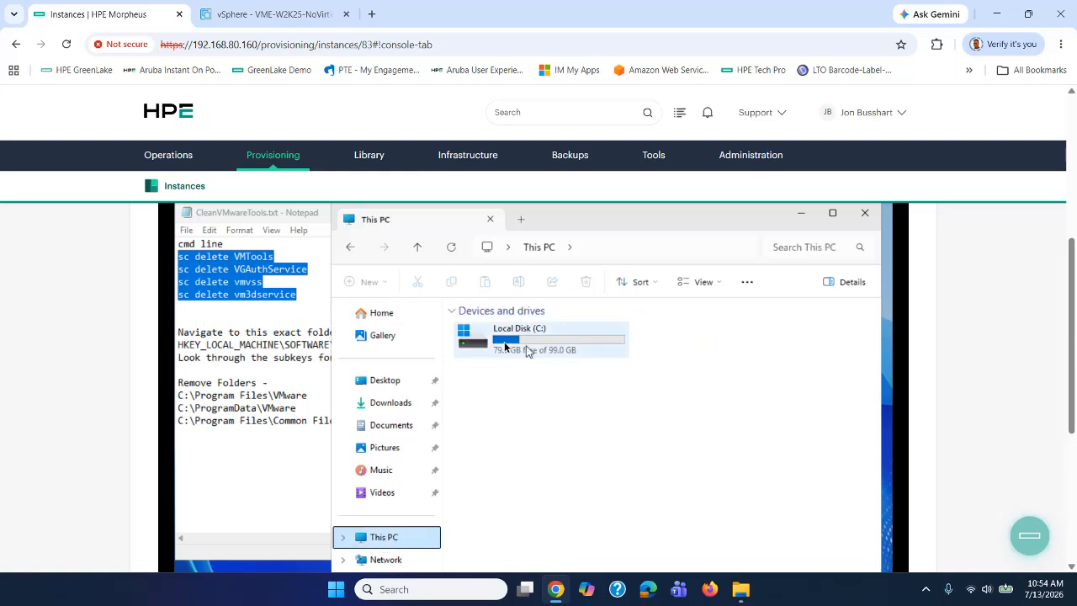
click(496, 346)
double_click(496, 345)
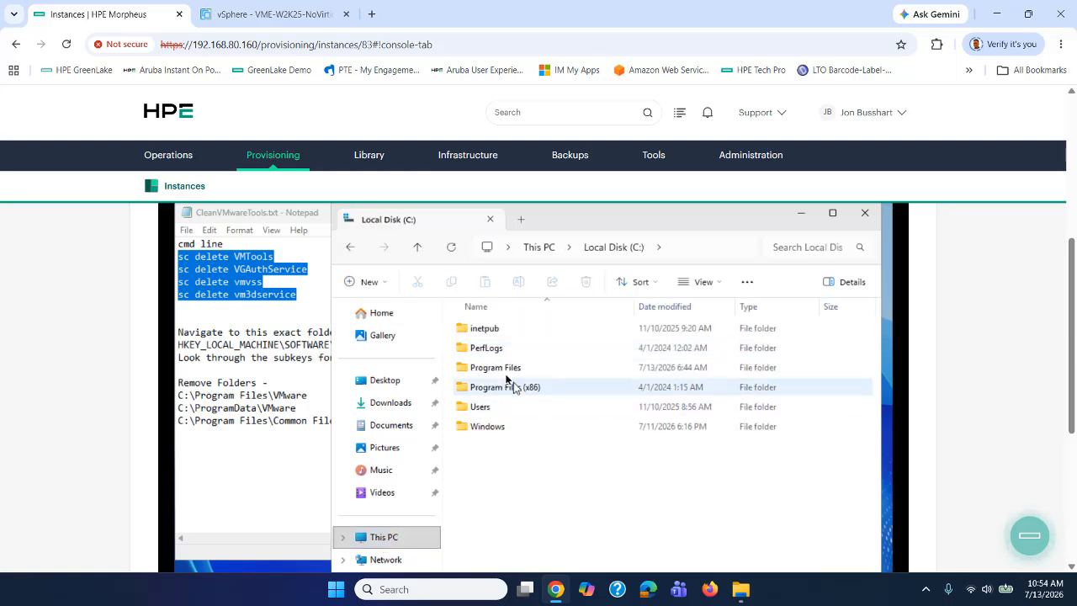
double_click(491, 371)
scroll(492, 387, down, 1)
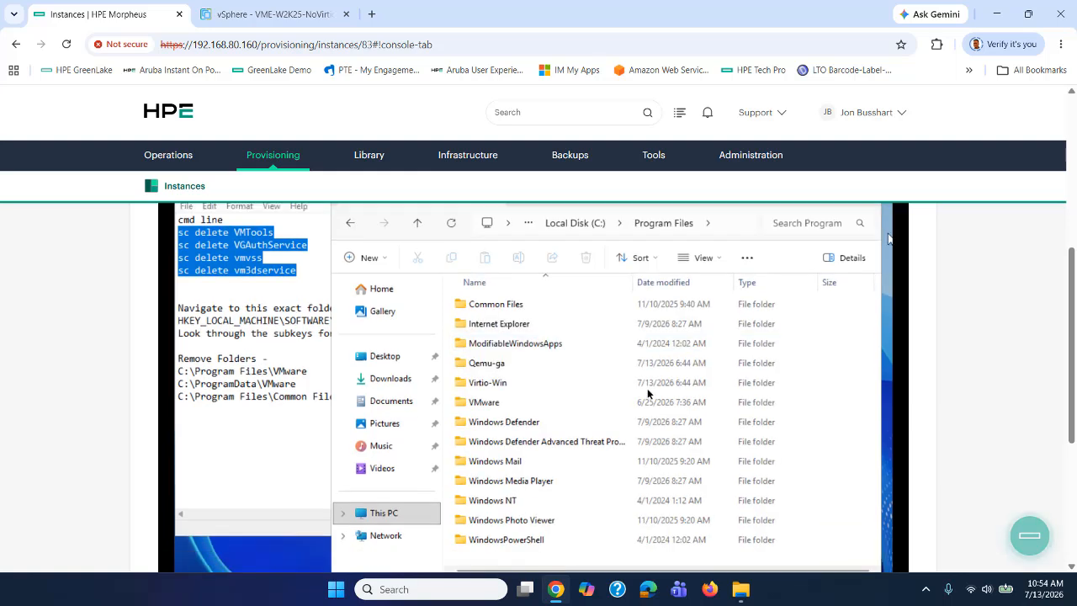
click(491, 404)
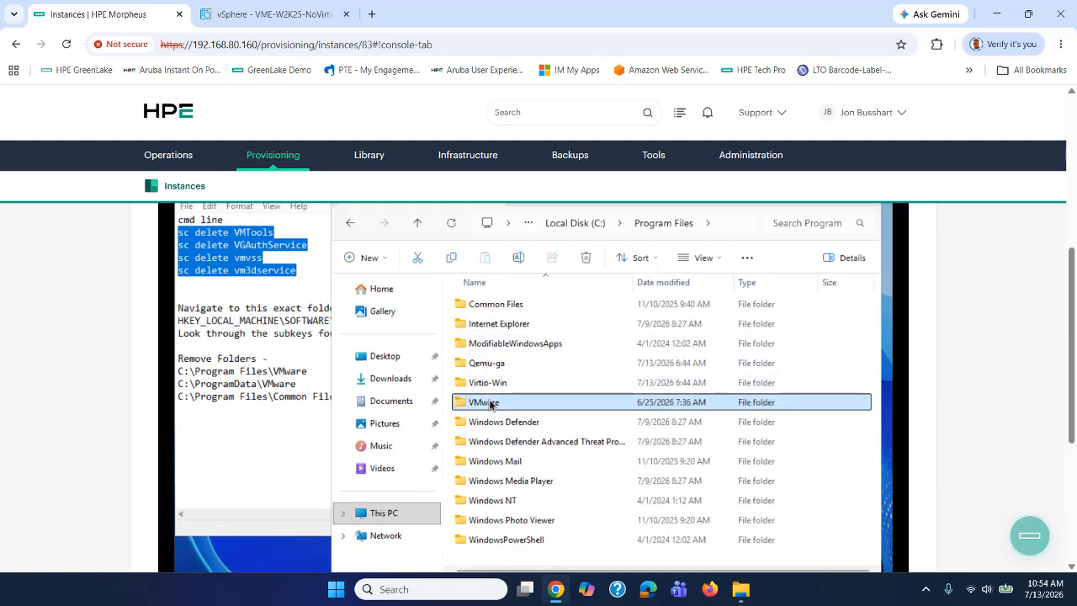
right_click(491, 405)
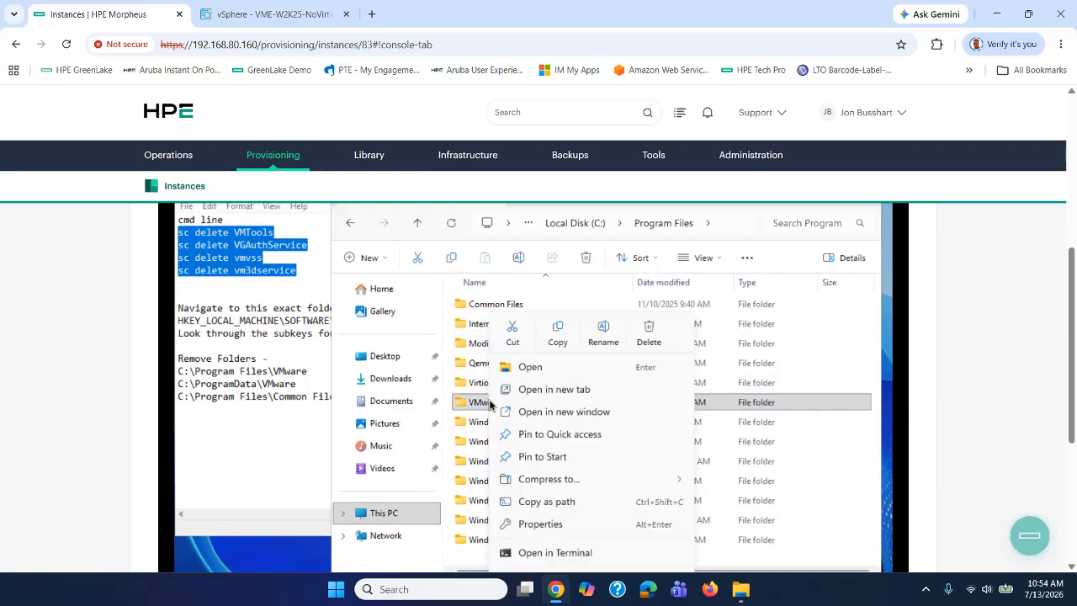
click(648, 334)
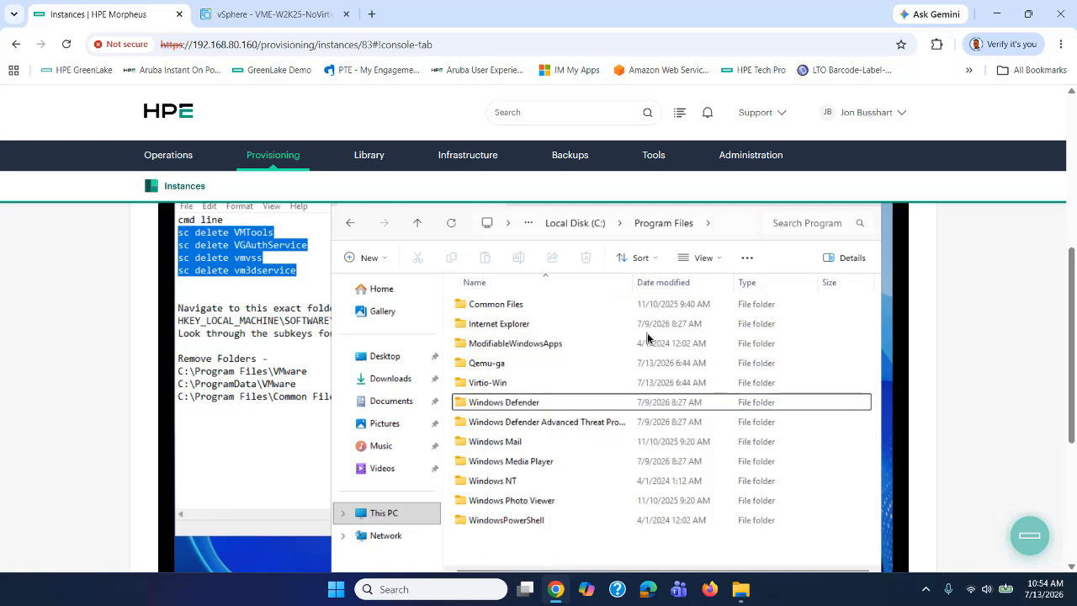
Delete the VMware folder from Program Files\Common Files.
click(508, 308)
double_click(507, 308)
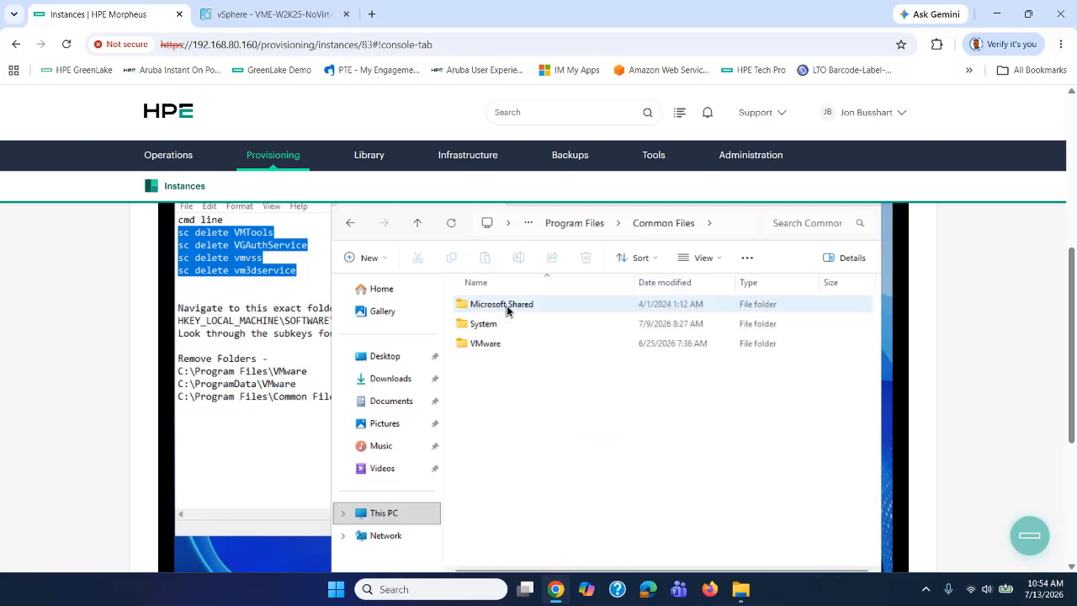
click(475, 345)
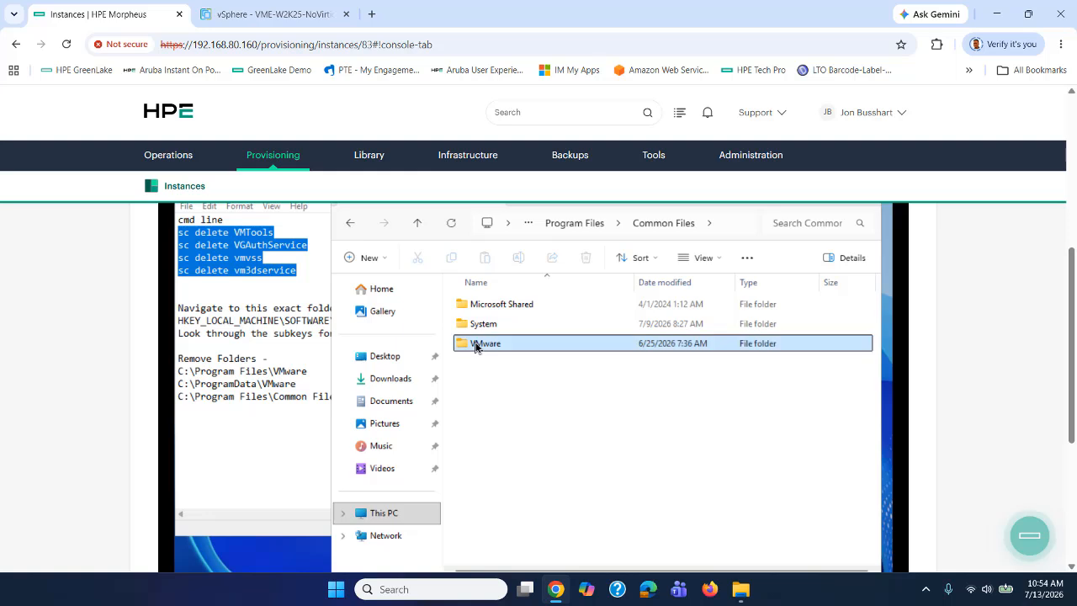
right_click(476, 346)
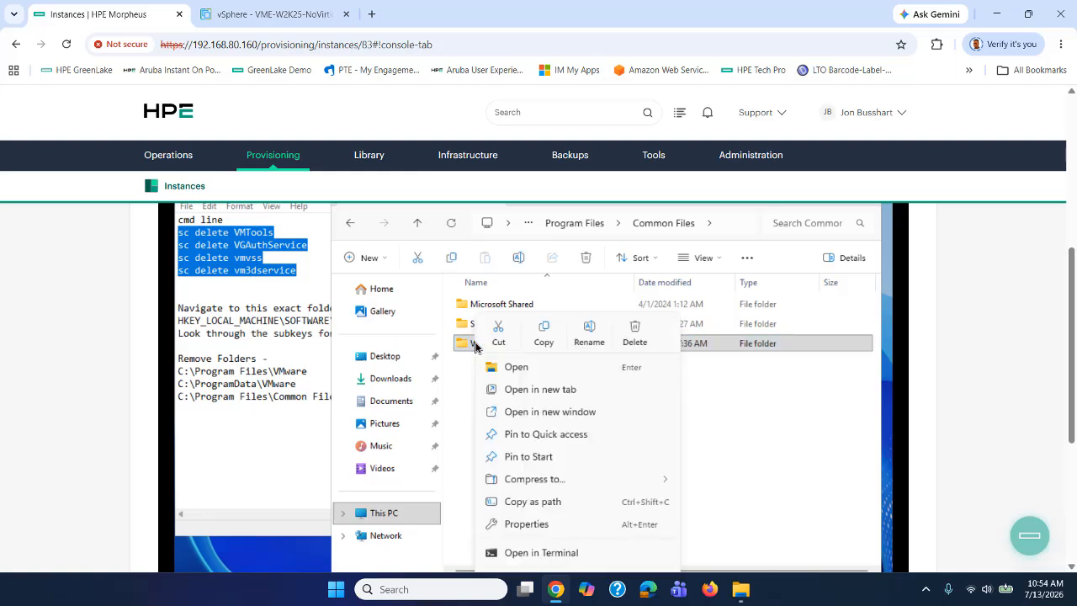
click(635, 332)
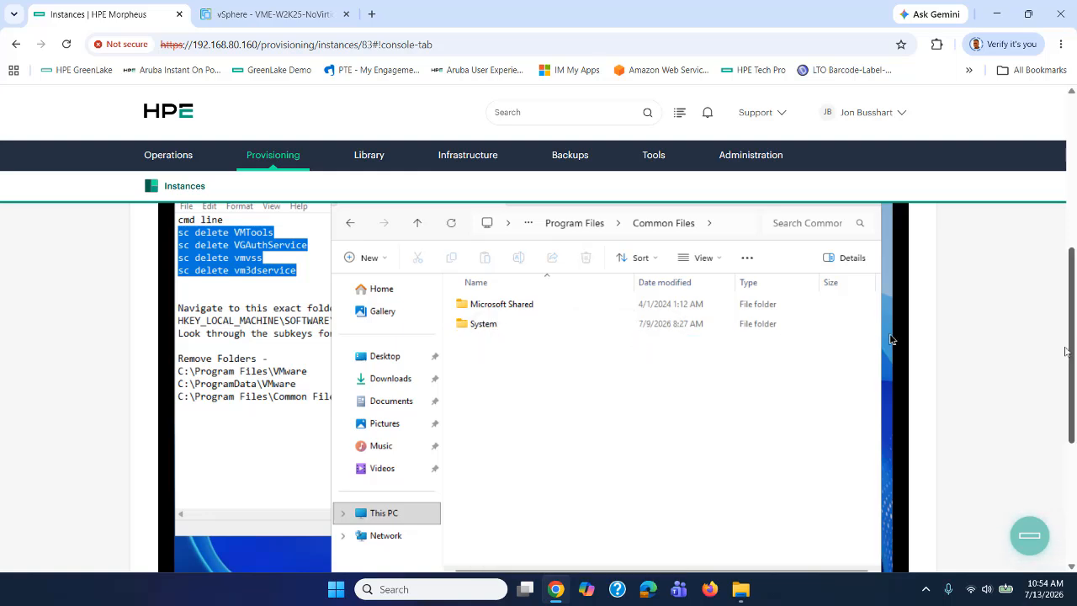
Delete the VMware folder from C:\ProgramData and close File Explorer.
scroll(1071, 353, up, 1)
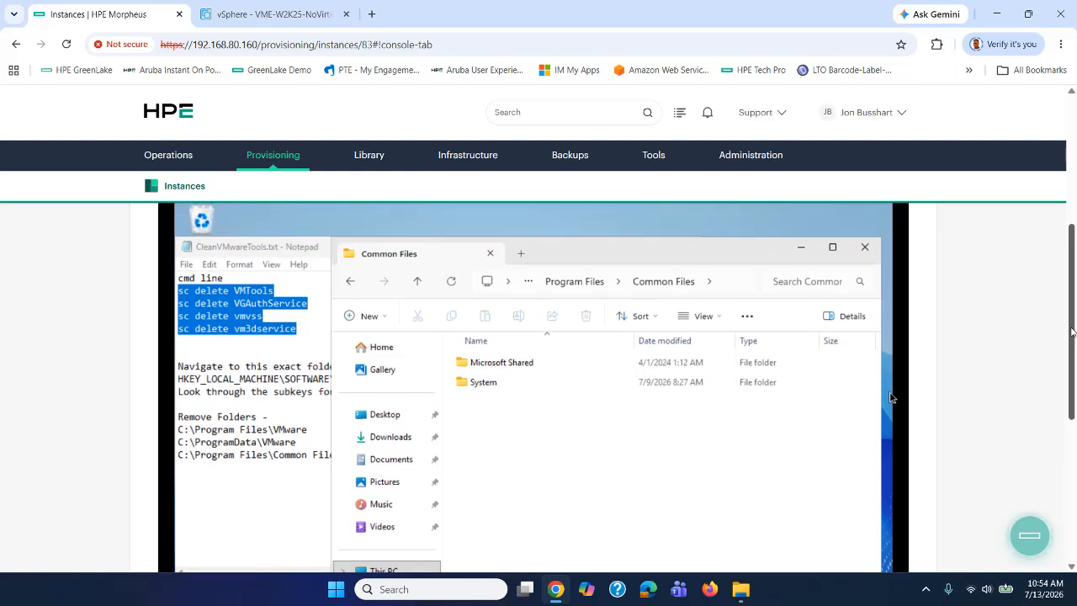
click(725, 281)
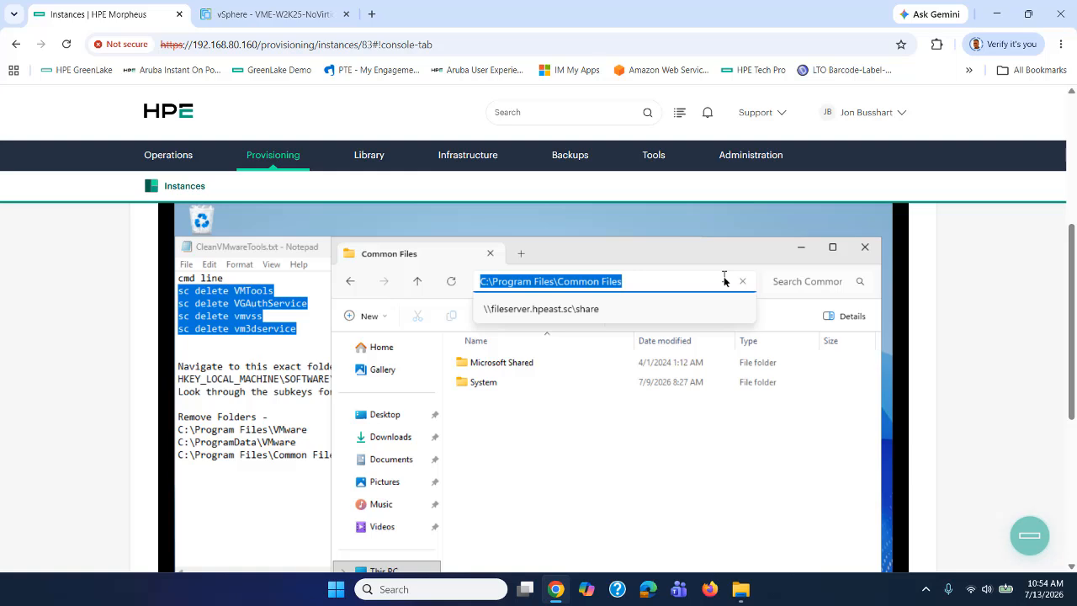
key(BackSpace)
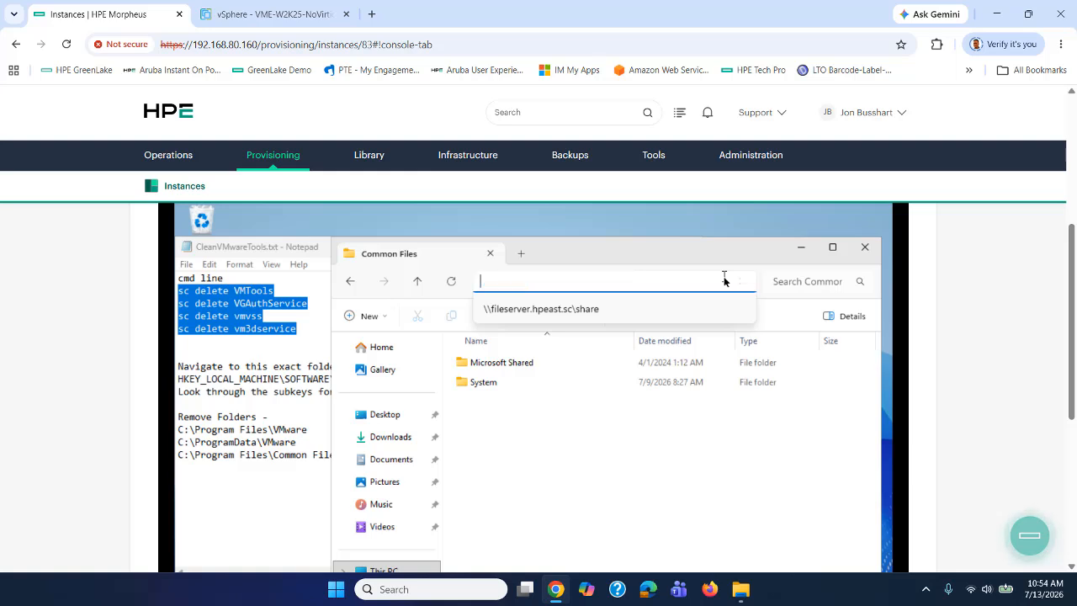
text(c:\p)
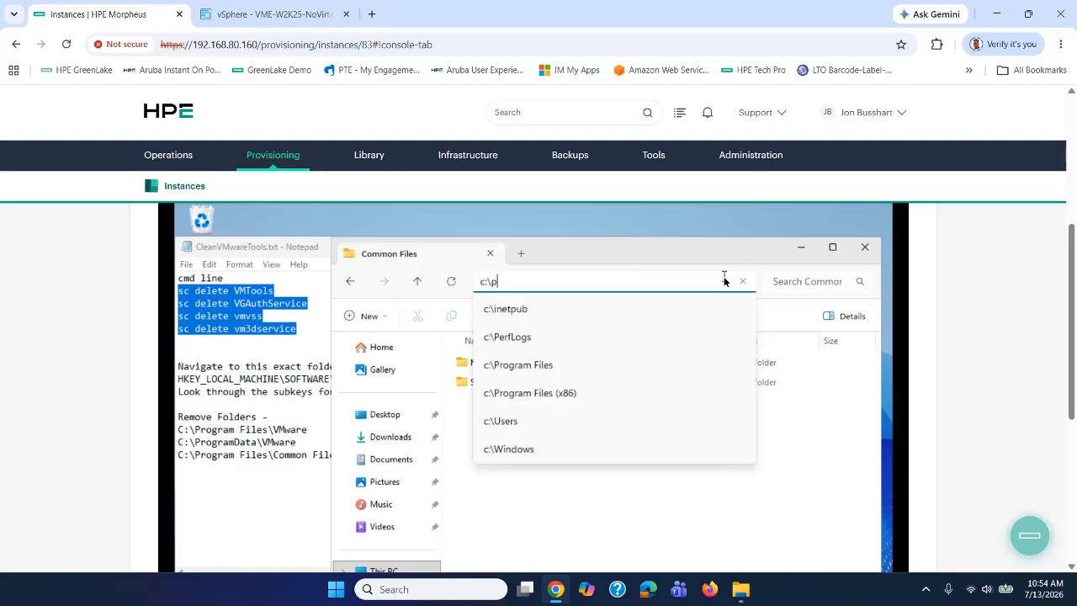
text(rogramdata)
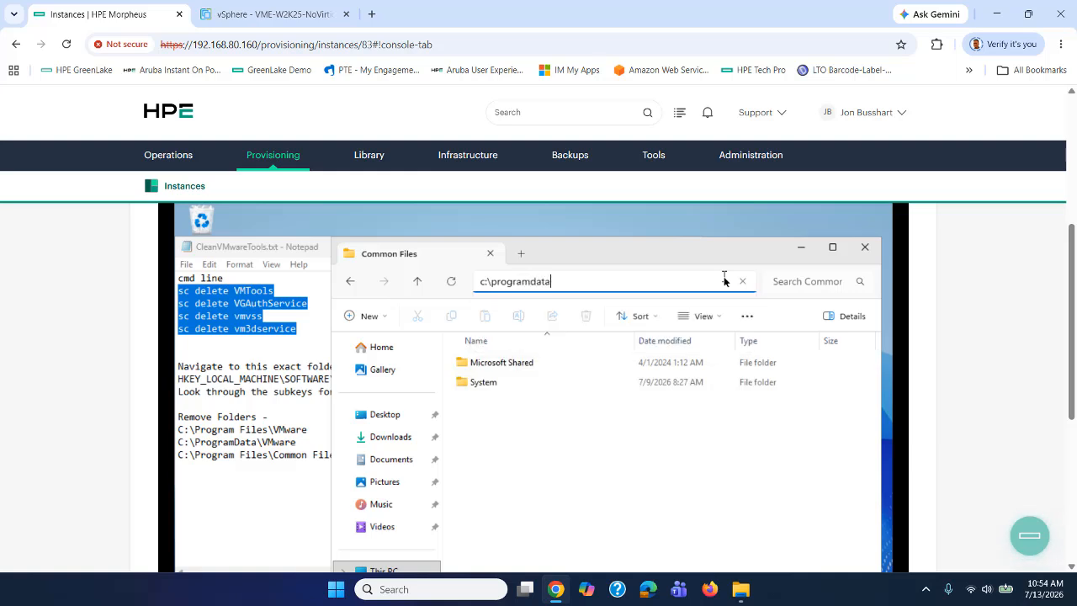
key(Return)
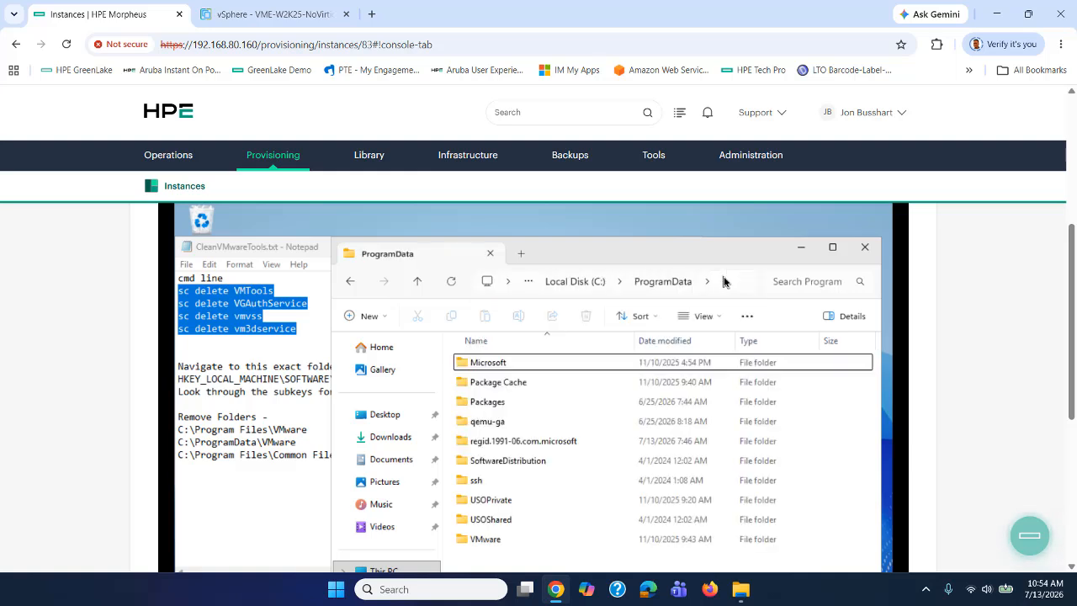
click(487, 540)
right_click(489, 543)
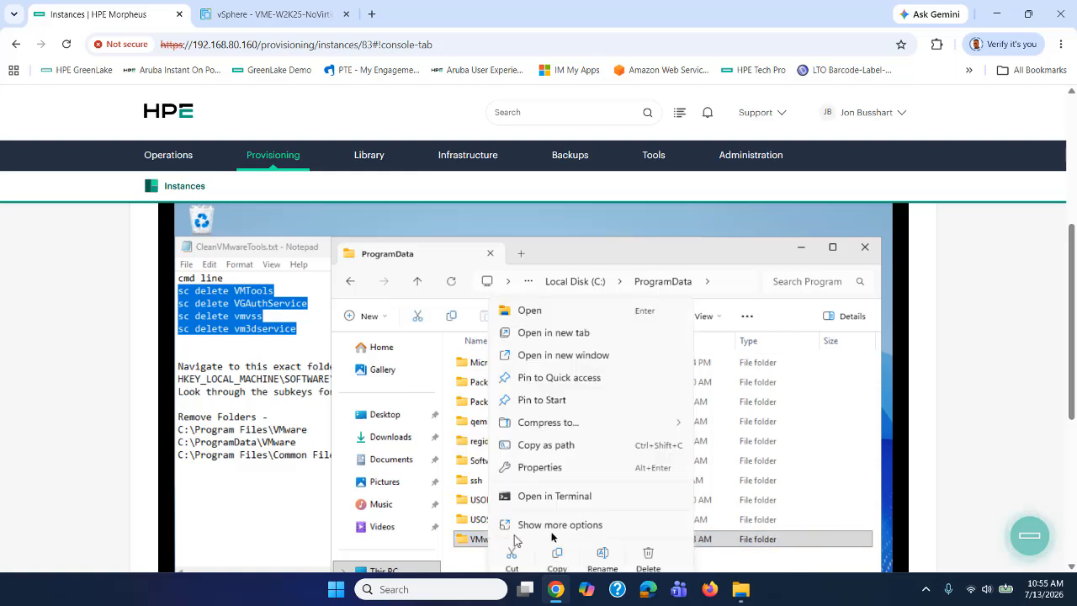
click(648, 559)
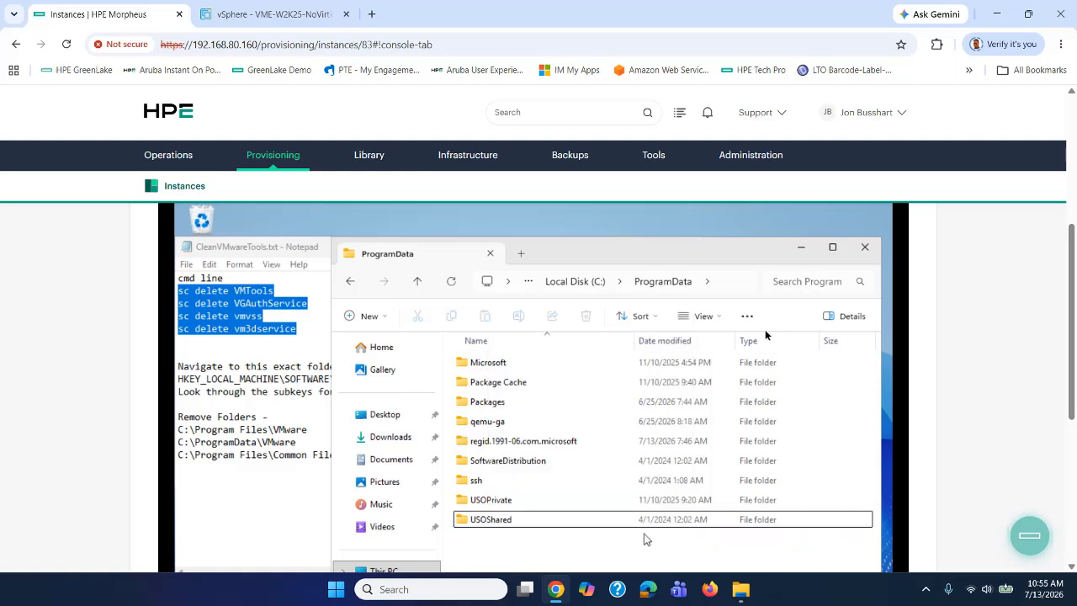
click(864, 247)
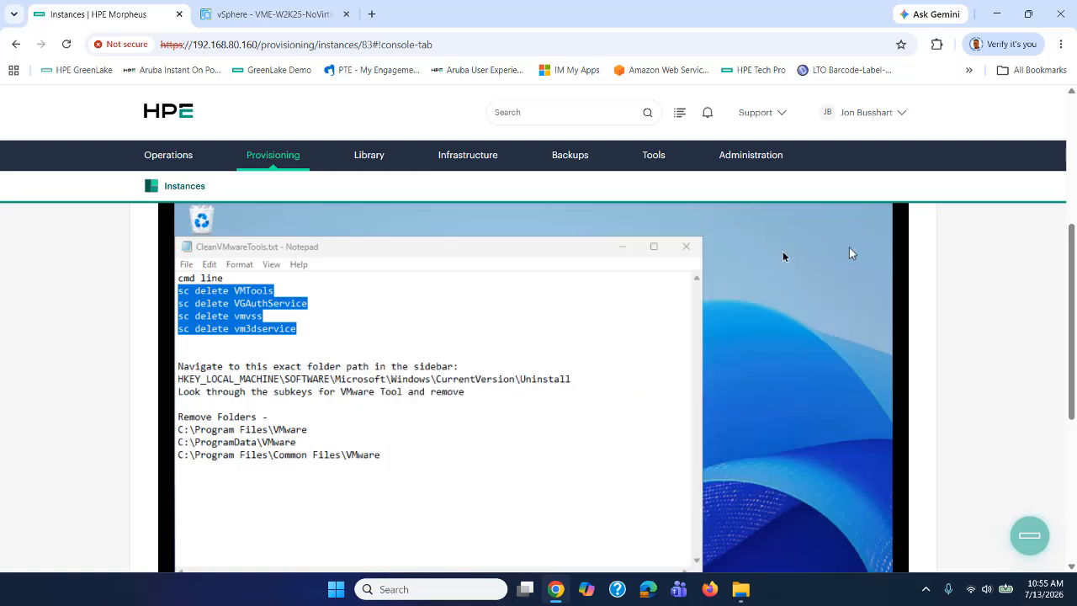
Close the notes and restart the VM with the 'Other (Unplanned)' reason until the lock screen.
click(686, 247)
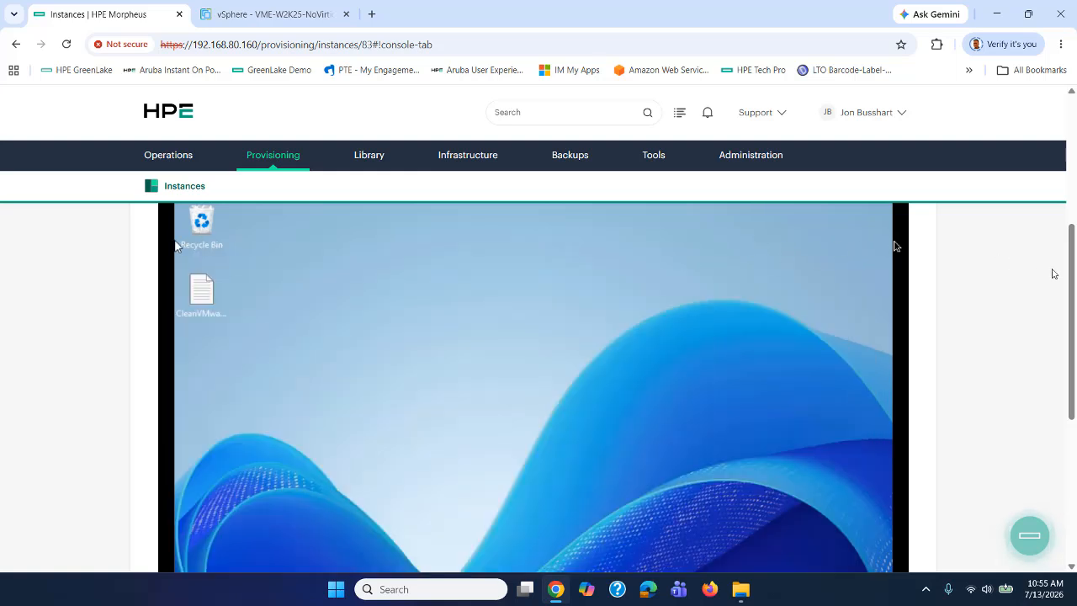
scroll(1073, 274, down, 2)
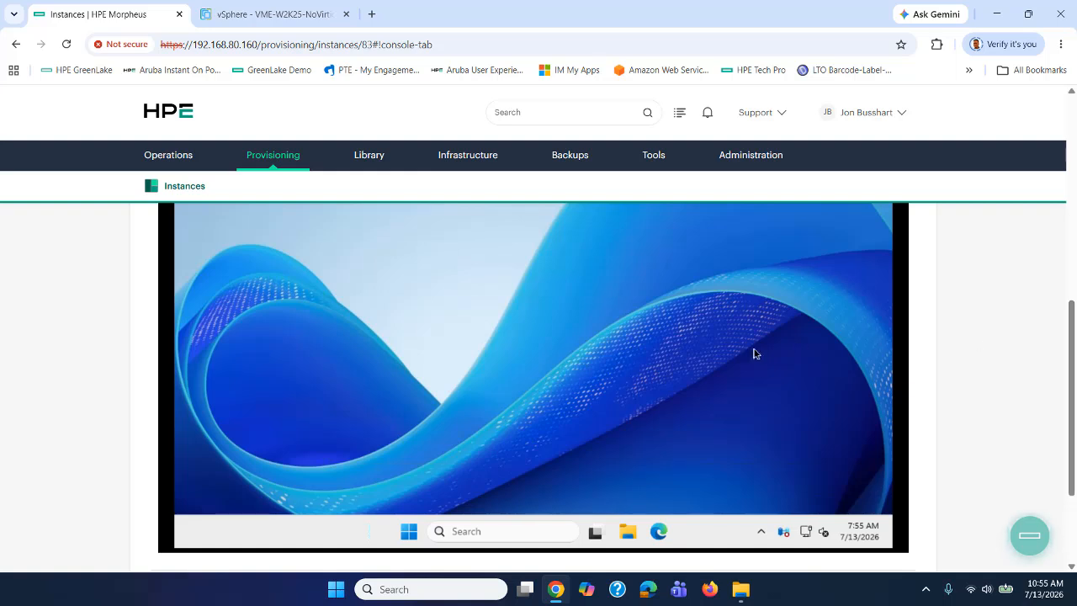
click(409, 531)
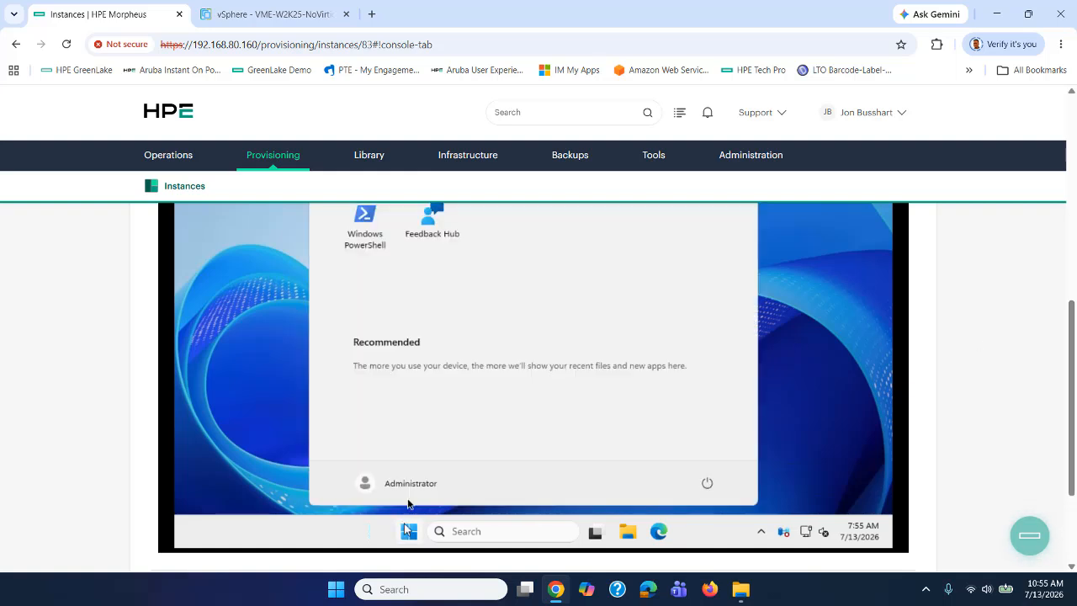
click(705, 485)
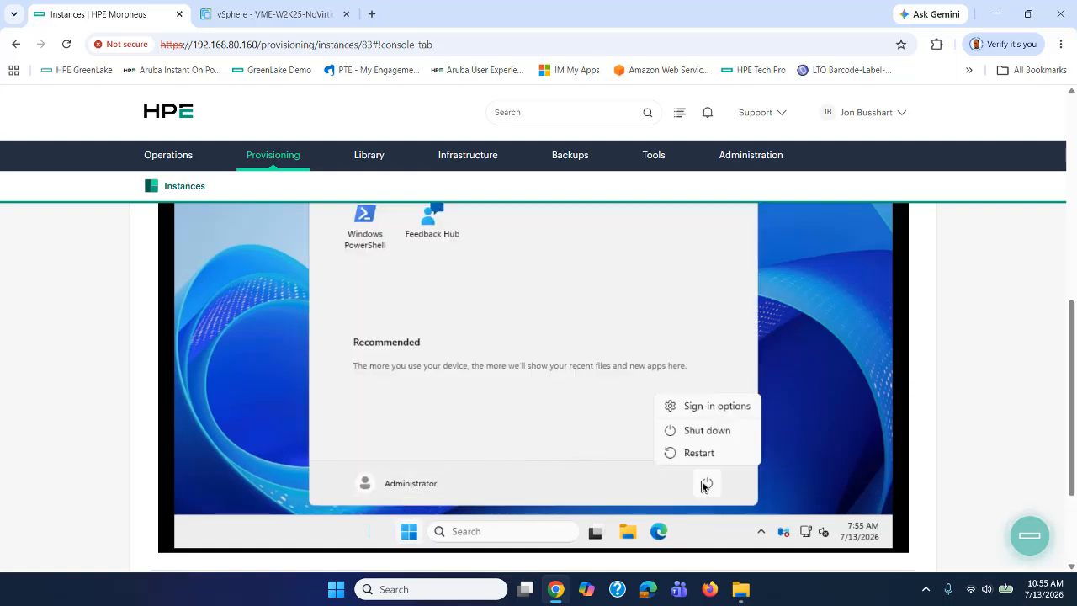
click(706, 458)
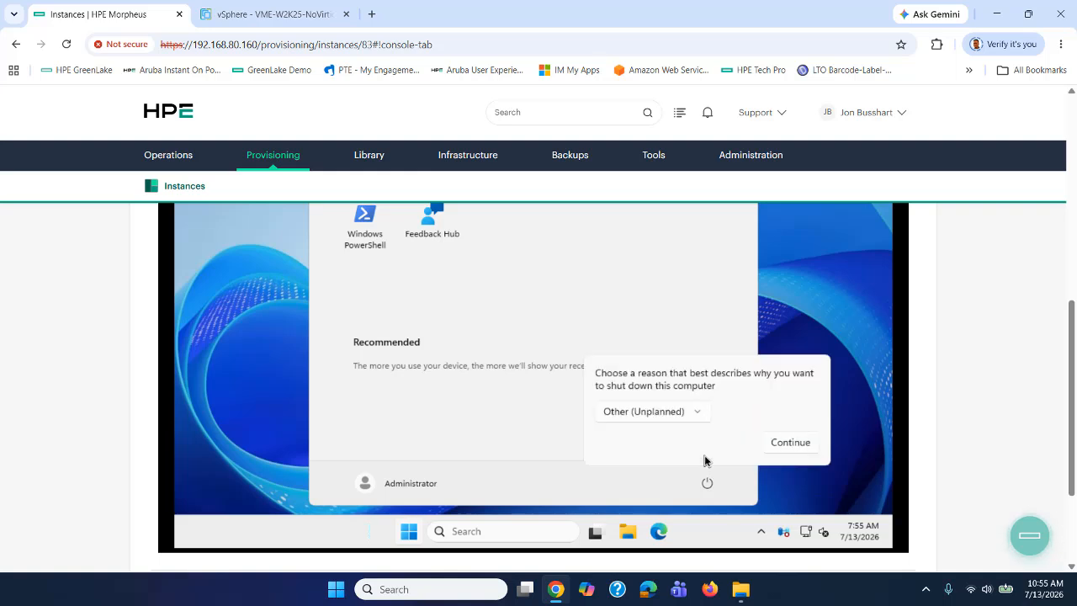
click(787, 443)
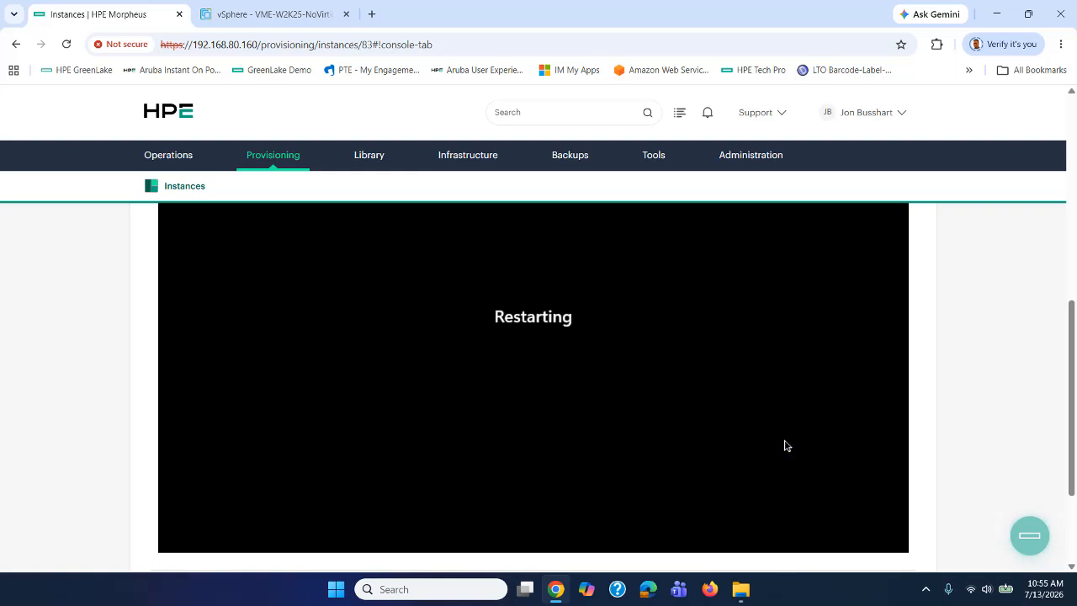
scroll(1074, 349, up, 2)
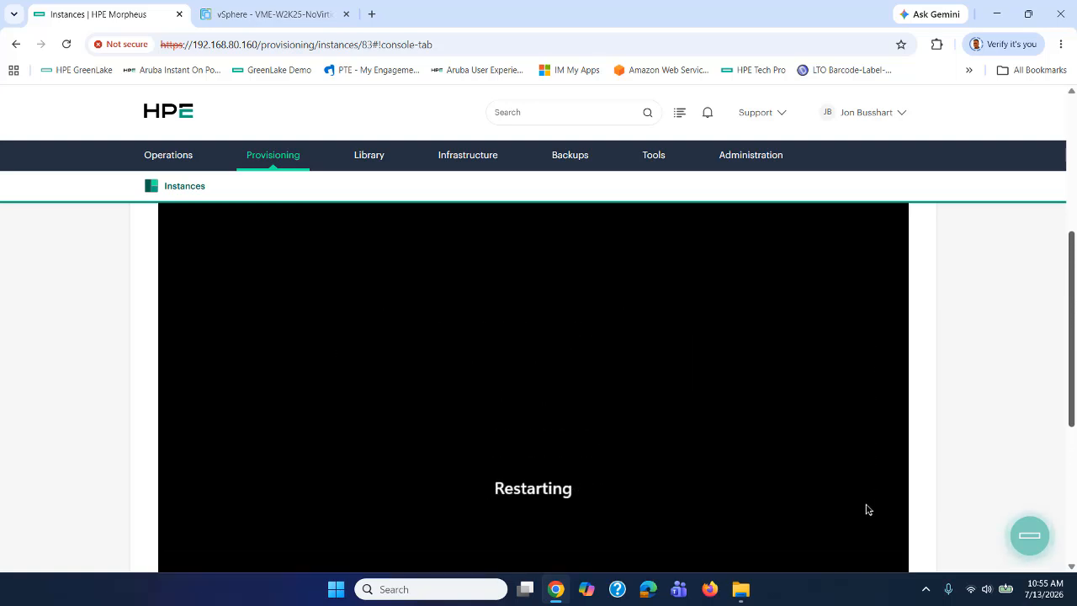
scroll(993, 331, down, 2)
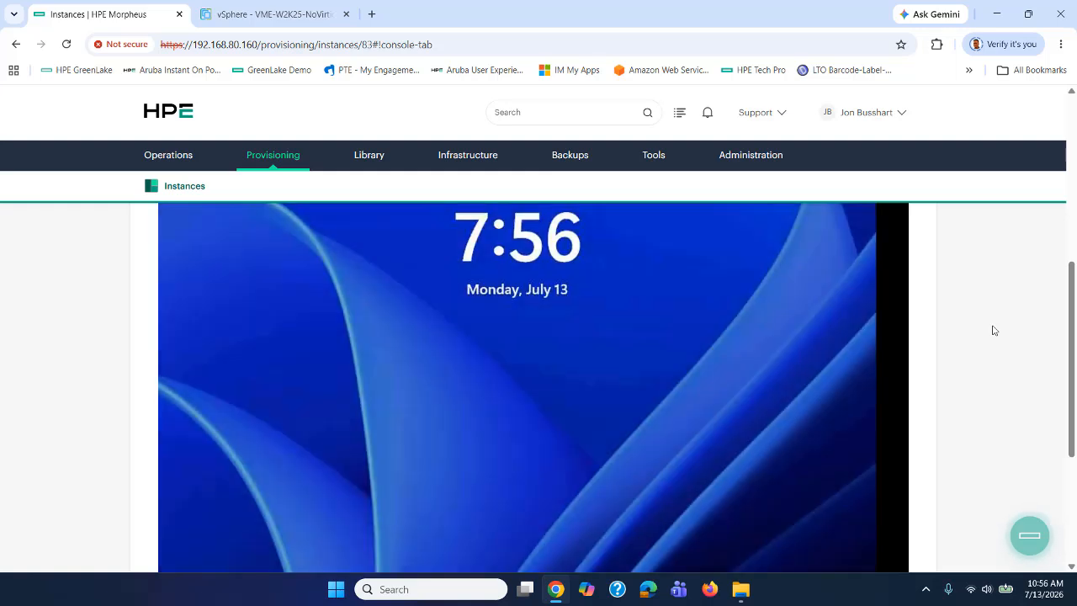
Send Ctrl+Alt+Delete and sign in as Administrator with the account password.
scroll(539, 388, up, 1)
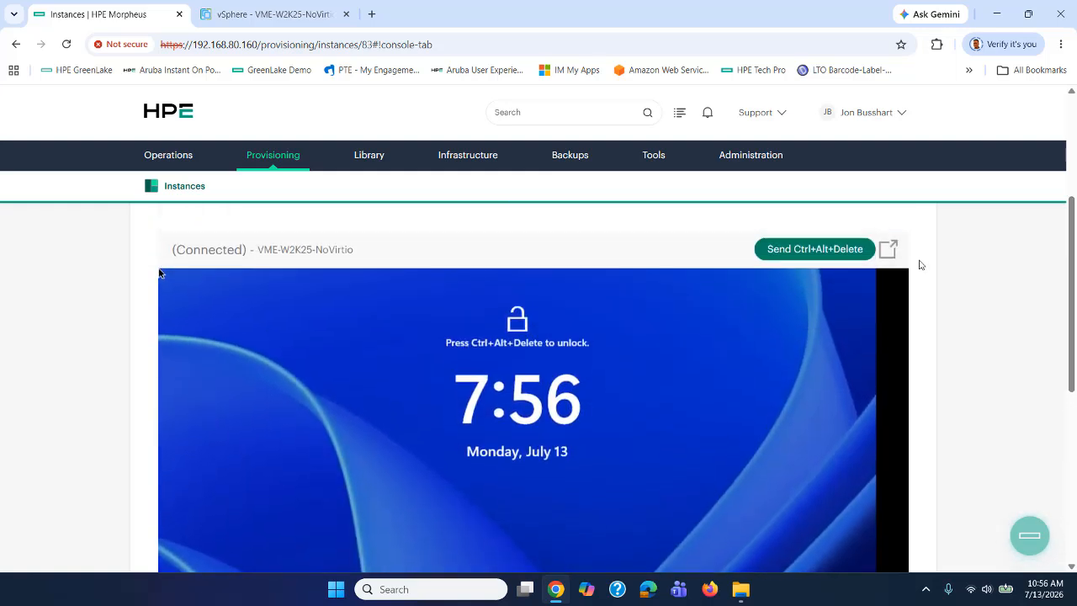
click(827, 249)
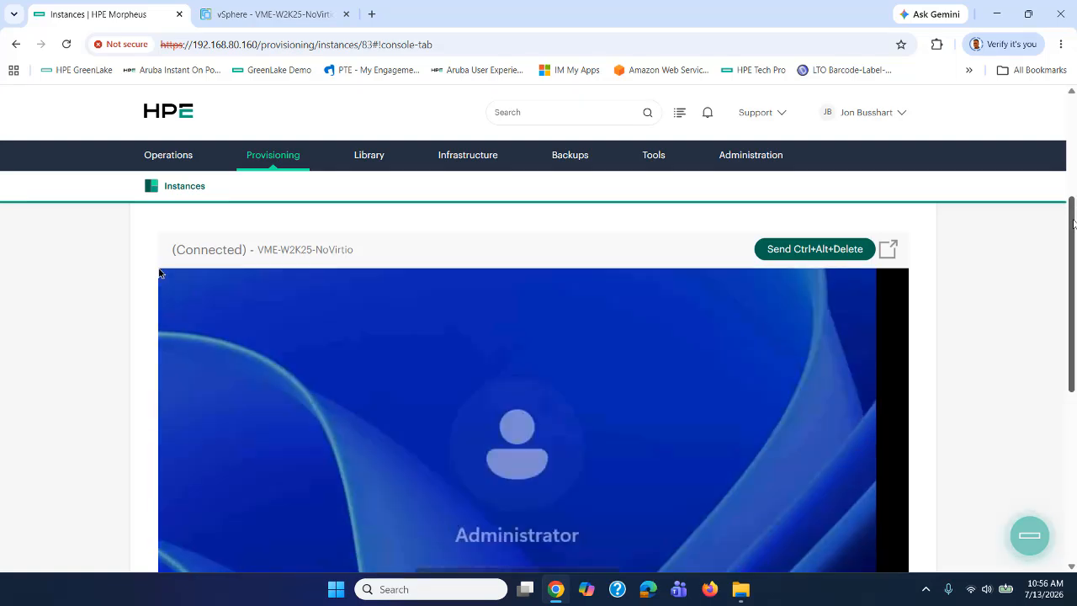
drag(1074, 224, 1076, 276)
click(544, 462)
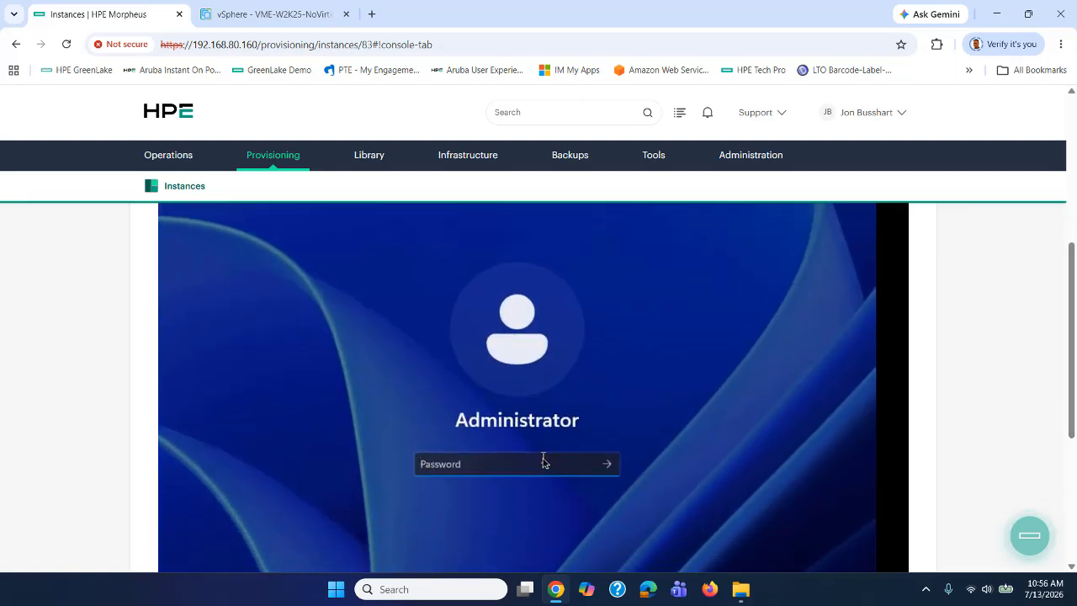
text(•••••••)
key(Return)
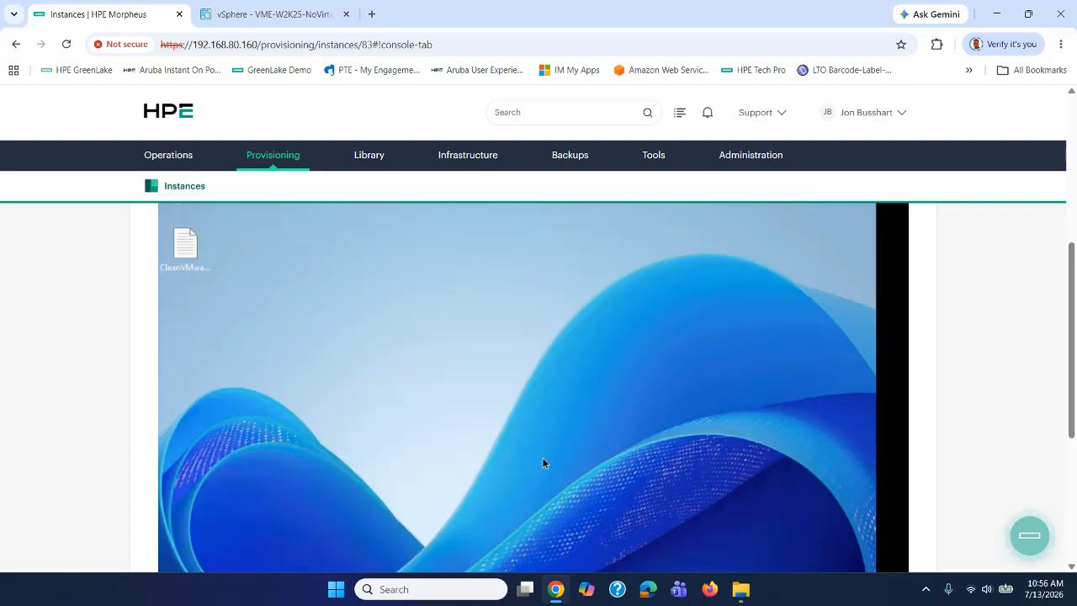
scroll(897, 310, down, 1)
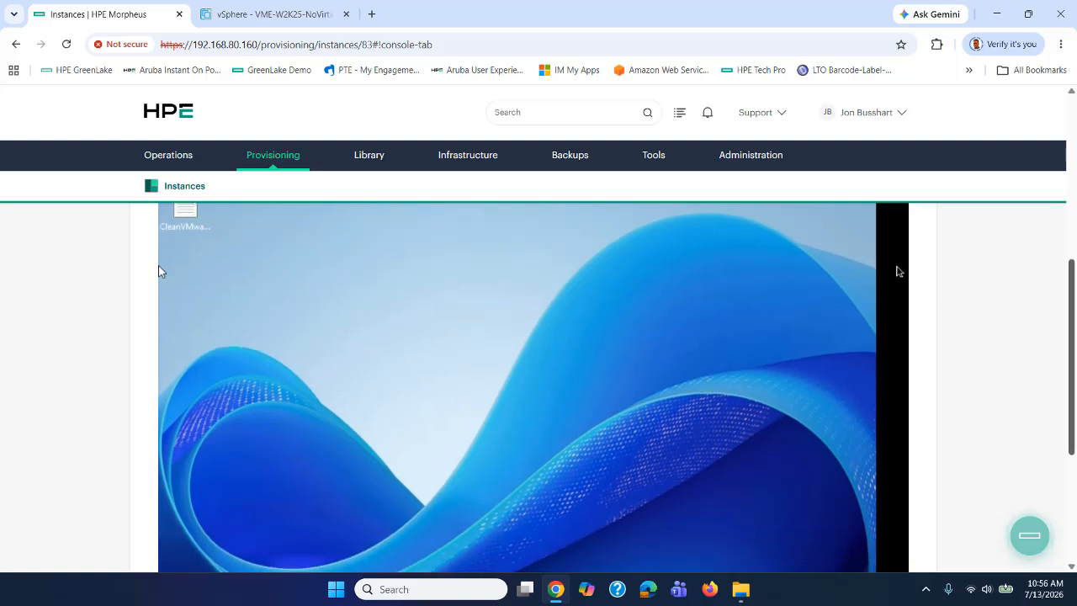
scroll(897, 271, down, 1)
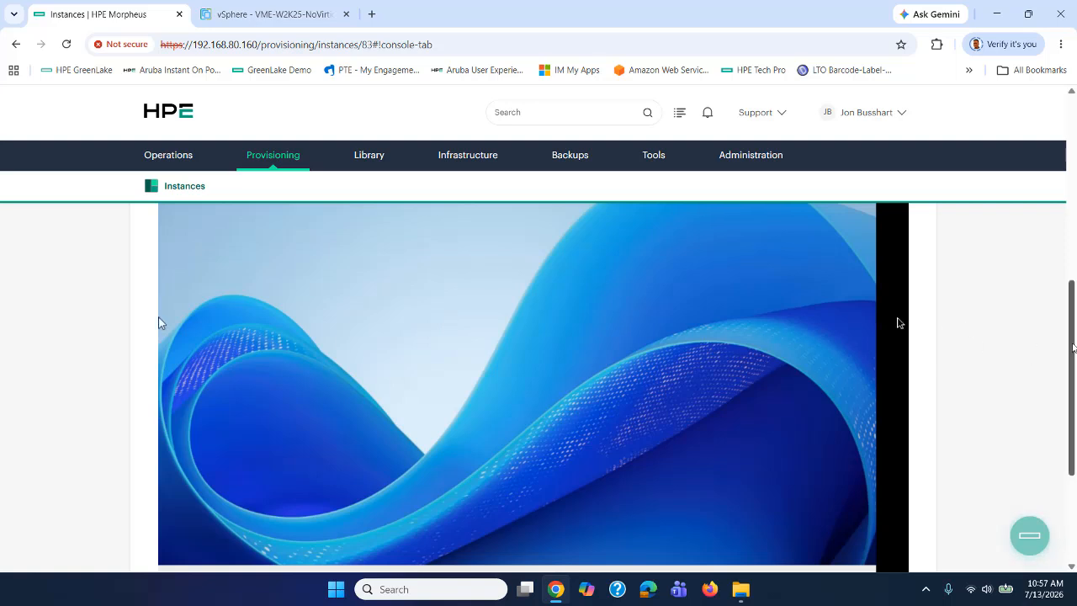
drag(1072, 343, 1072, 366)
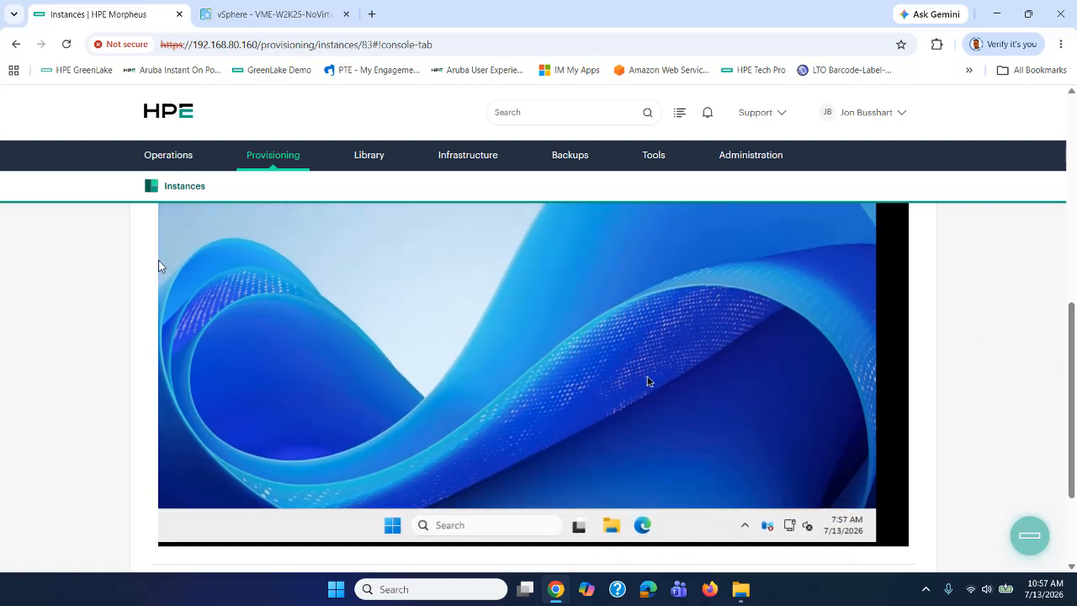
click(393, 526)
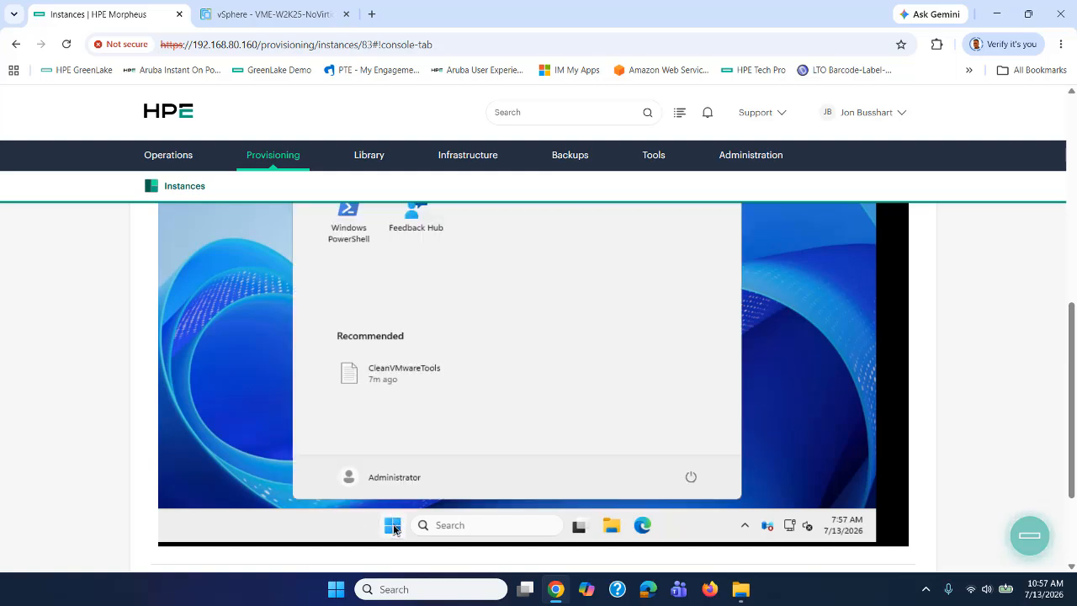
click(445, 525)
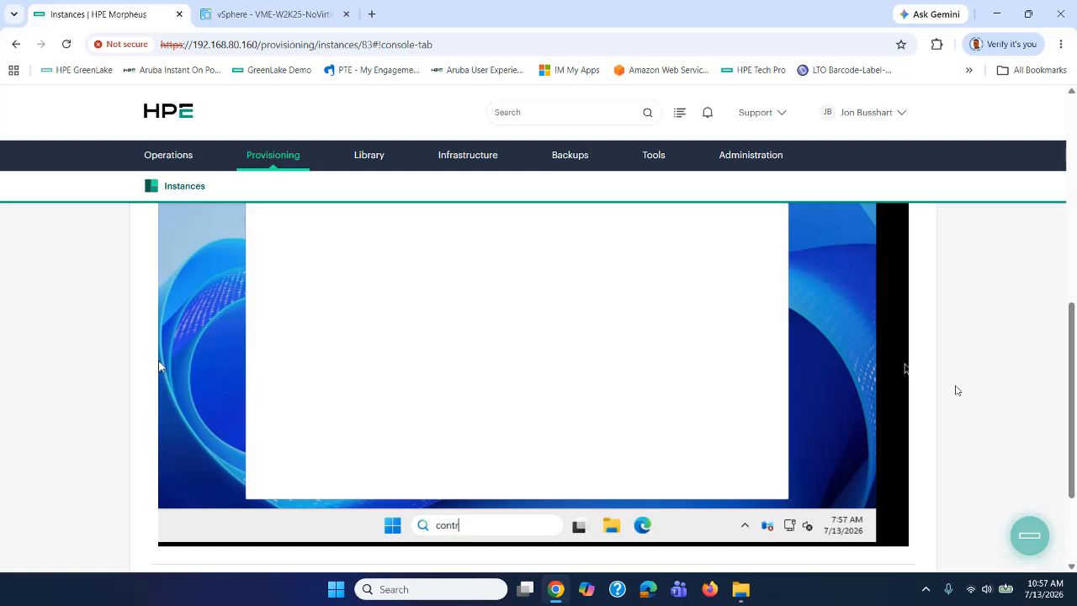
drag(1072, 400, 1071, 339)
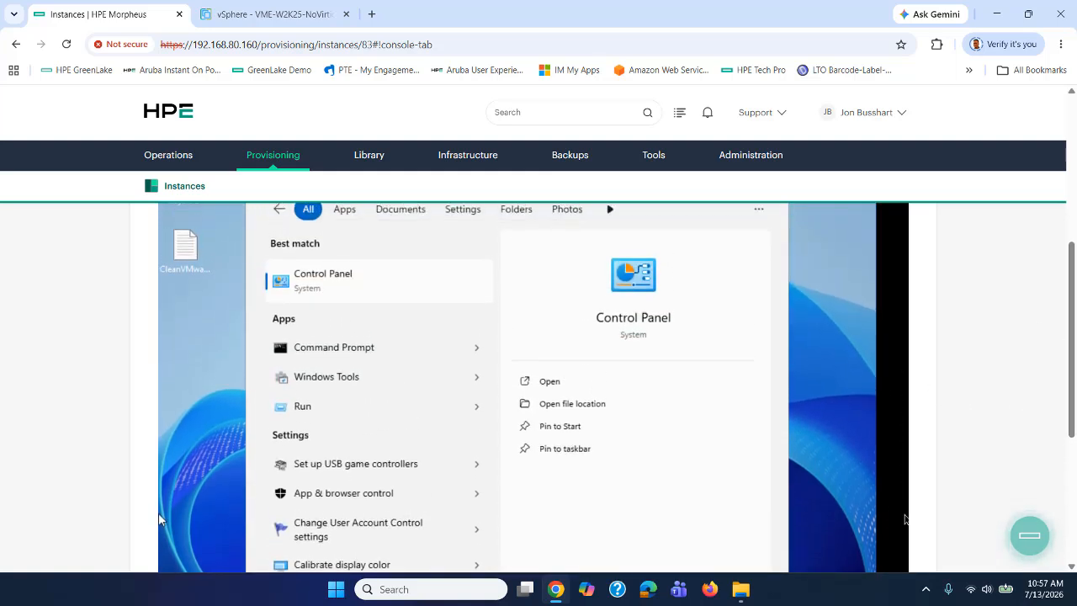
click(326, 279)
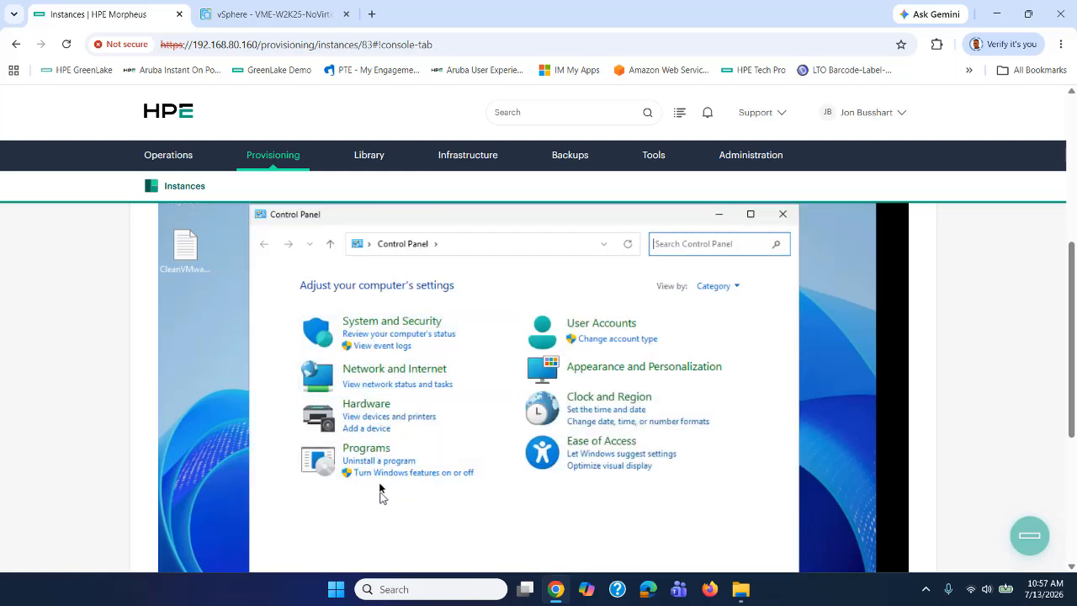
click(399, 462)
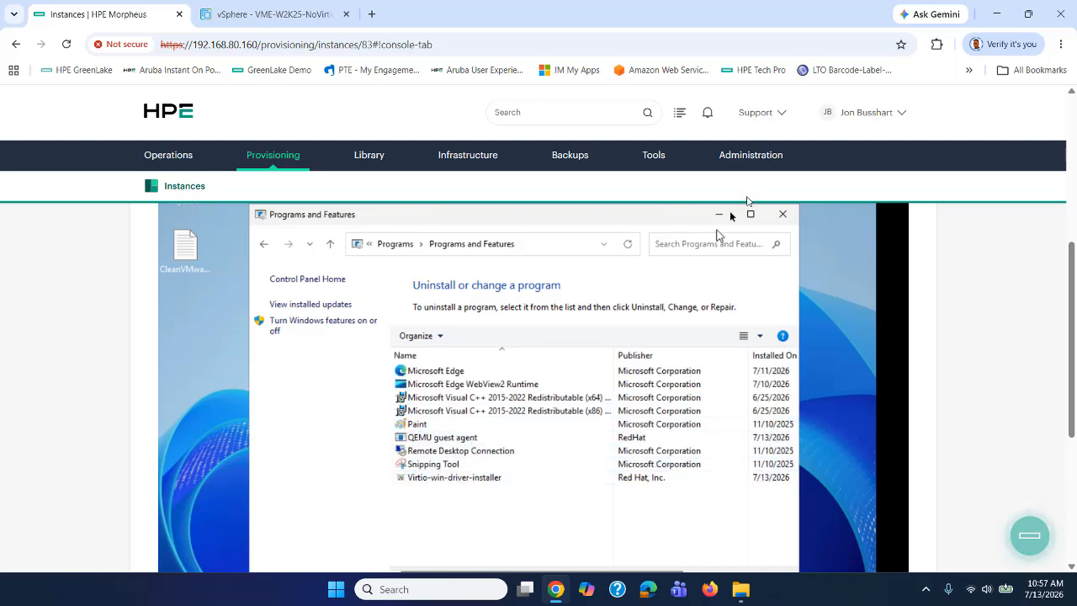
click(783, 214)
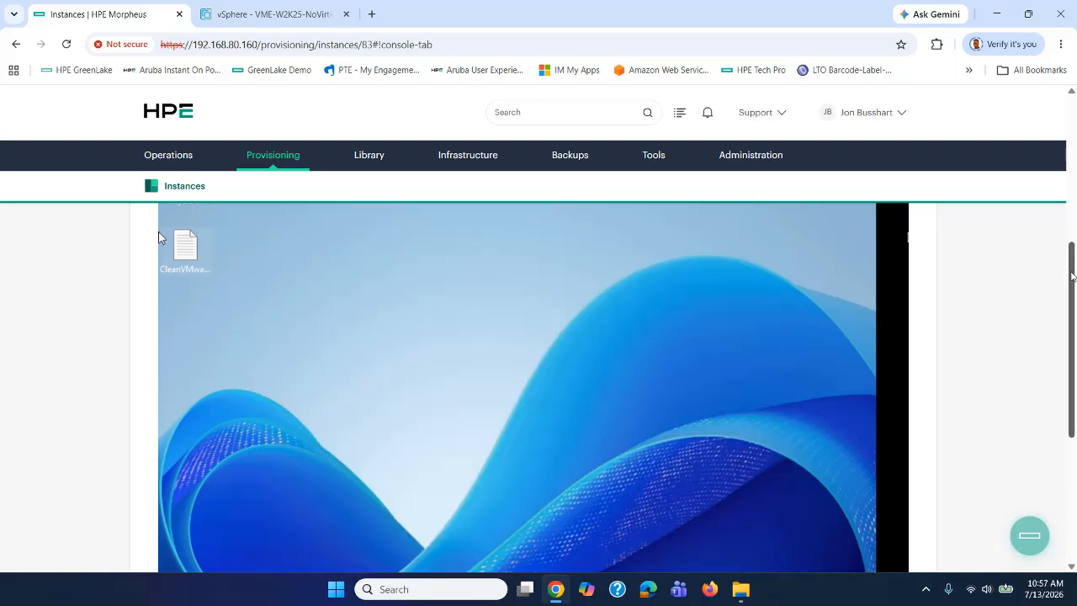
scroll(1067, 269, down, 3)
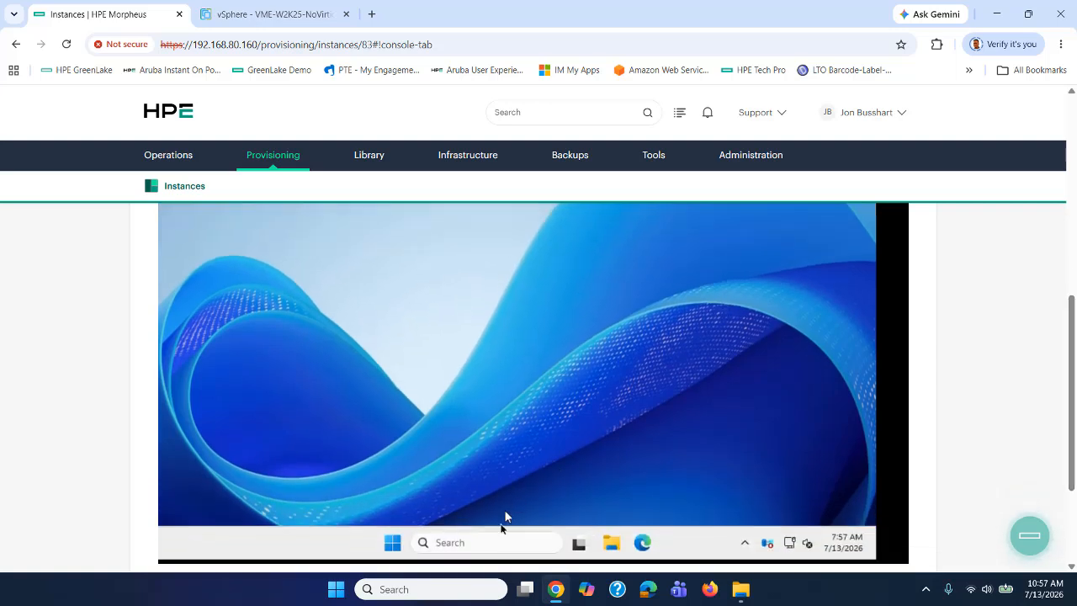
Open Services from a 'services' search and scroll the list to confirm no VMware entries.
click(496, 542)
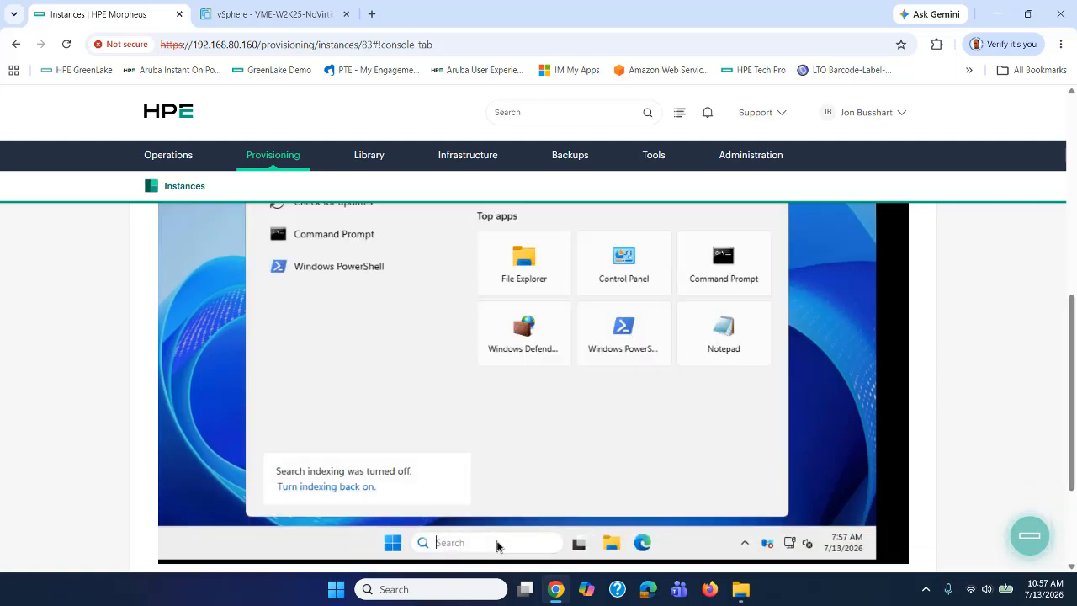
text(services)
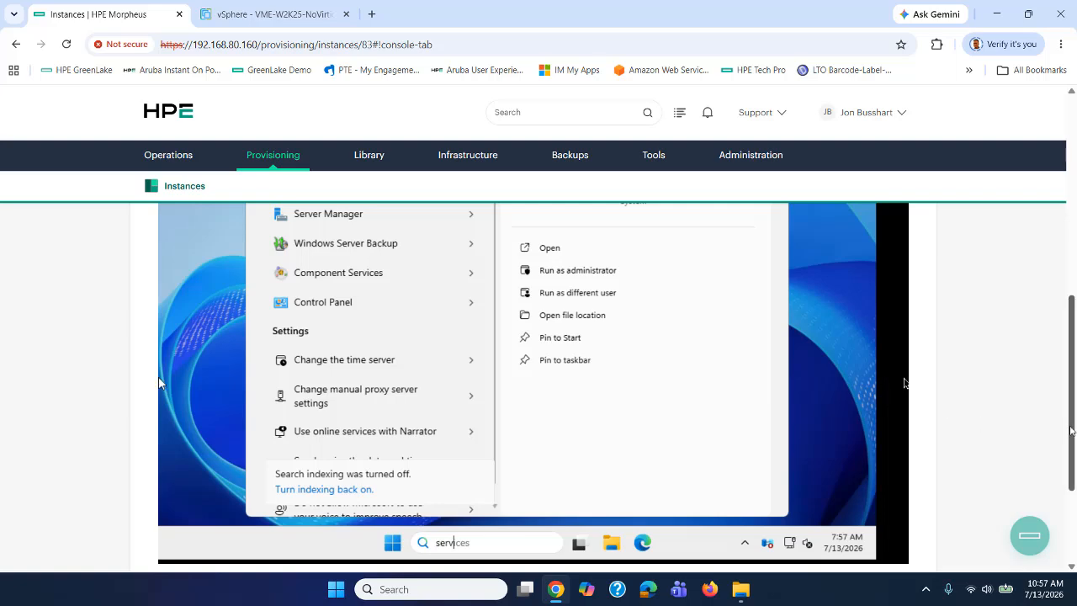
scroll(945, 409, up, 2)
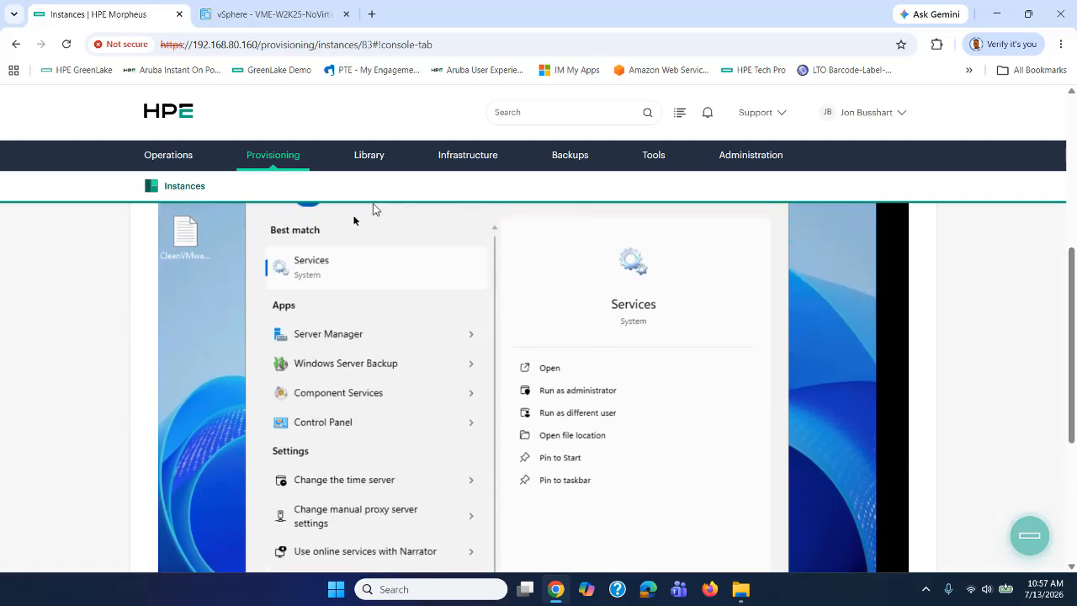
click(324, 270)
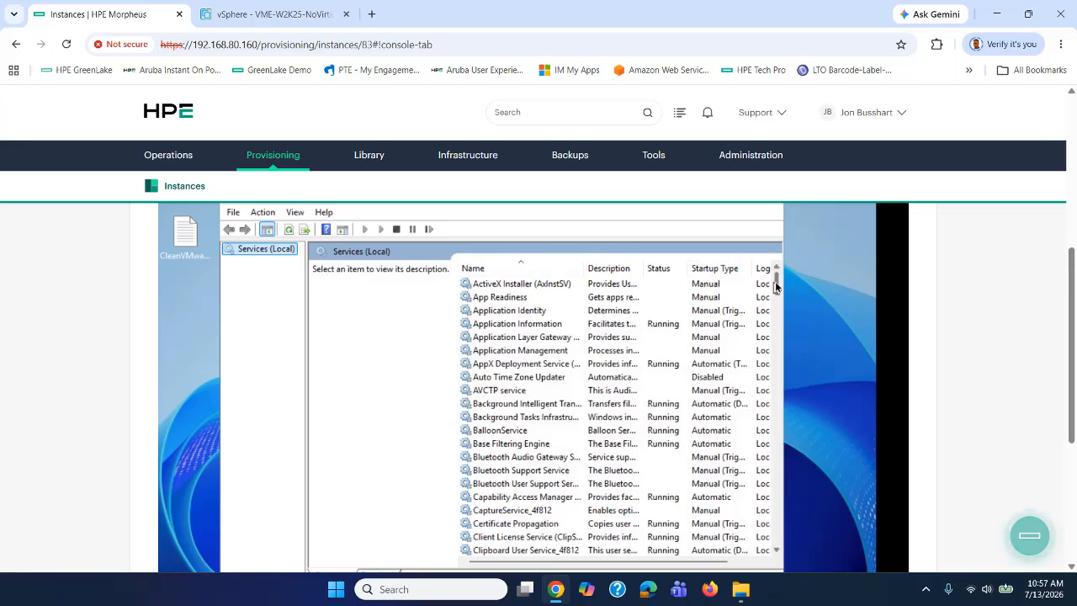
drag(775, 286, 768, 485)
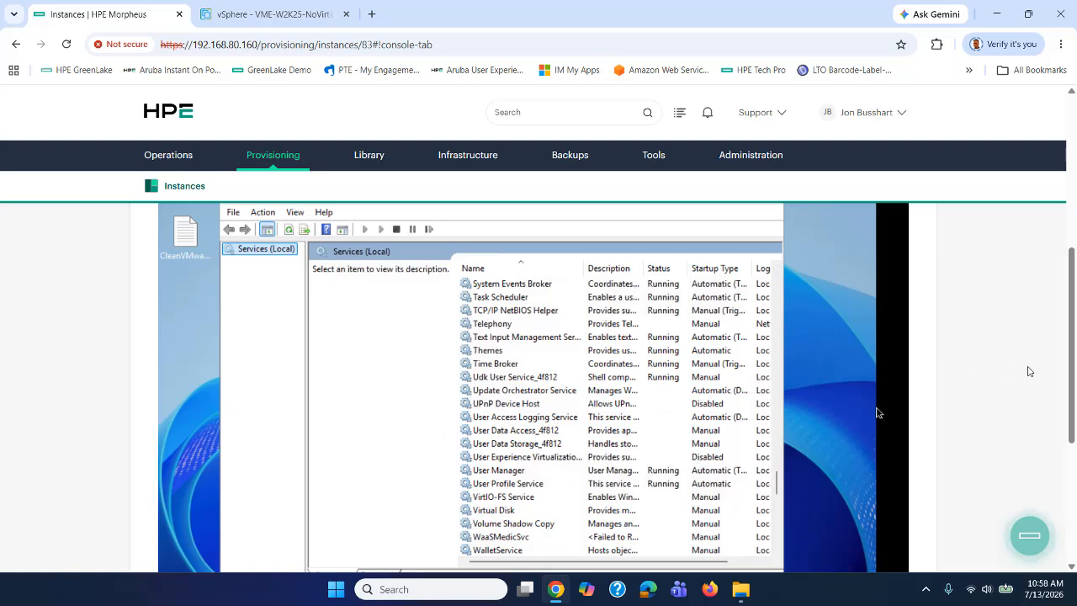
scroll(1072, 381, up, 1)
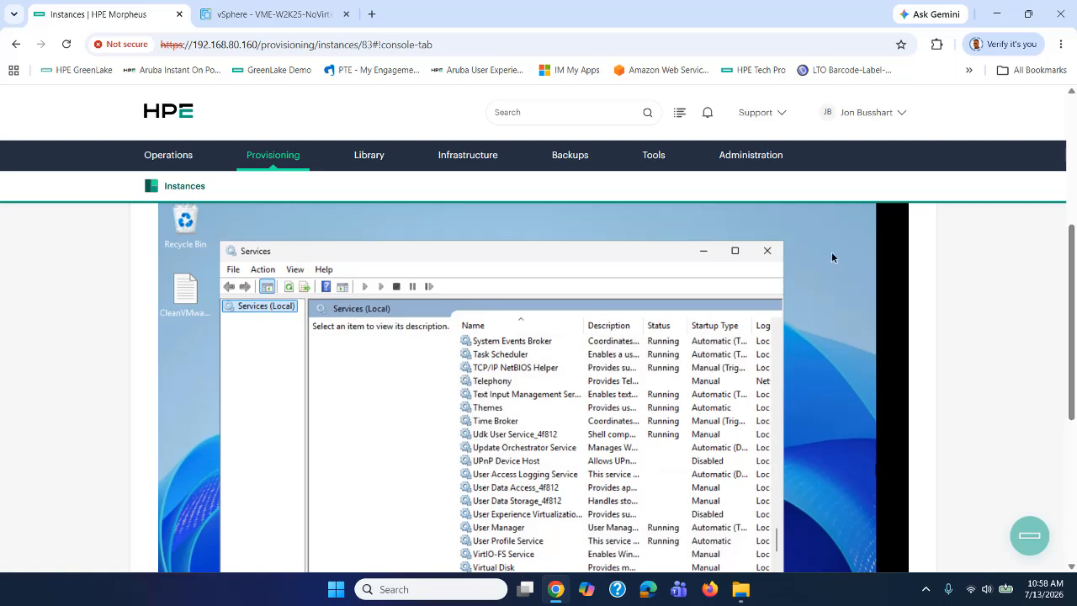
Close Services and go to Provisioning > Instances in Morpheus.
click(767, 253)
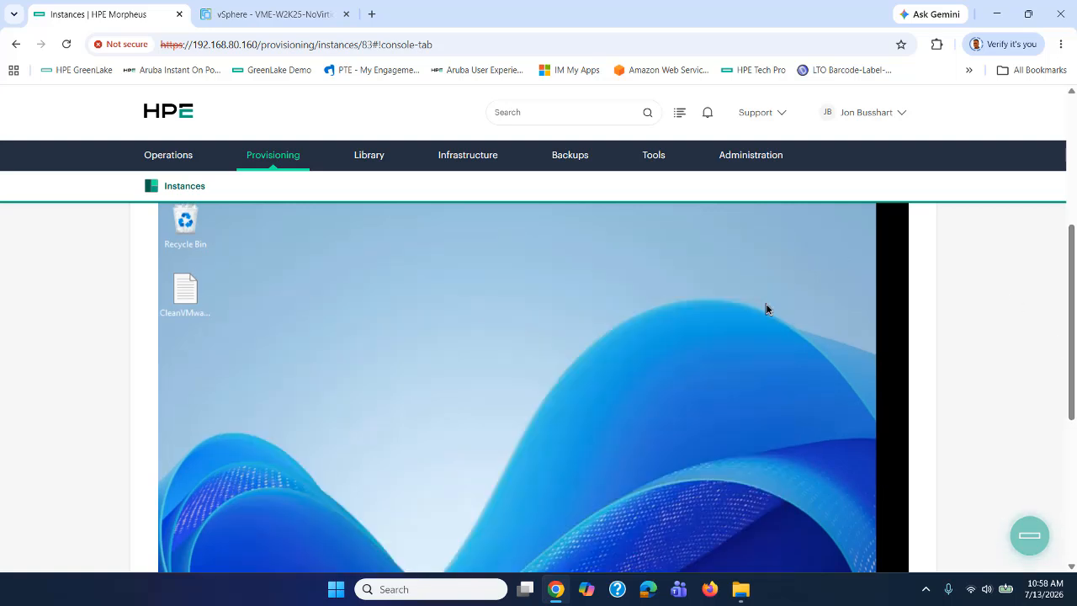
mouse_move(308, 163)
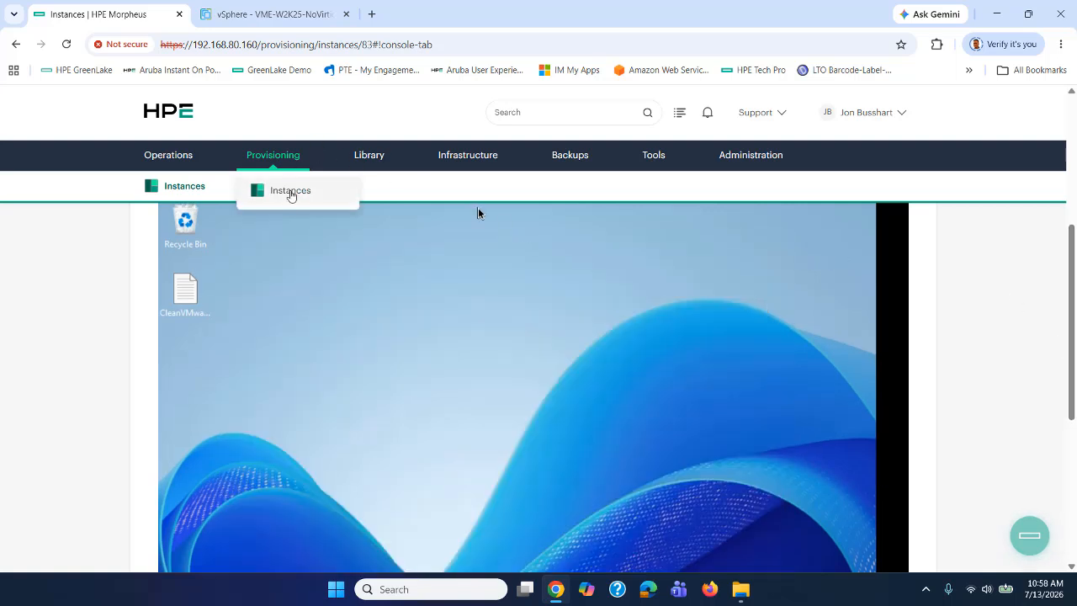
click(291, 192)
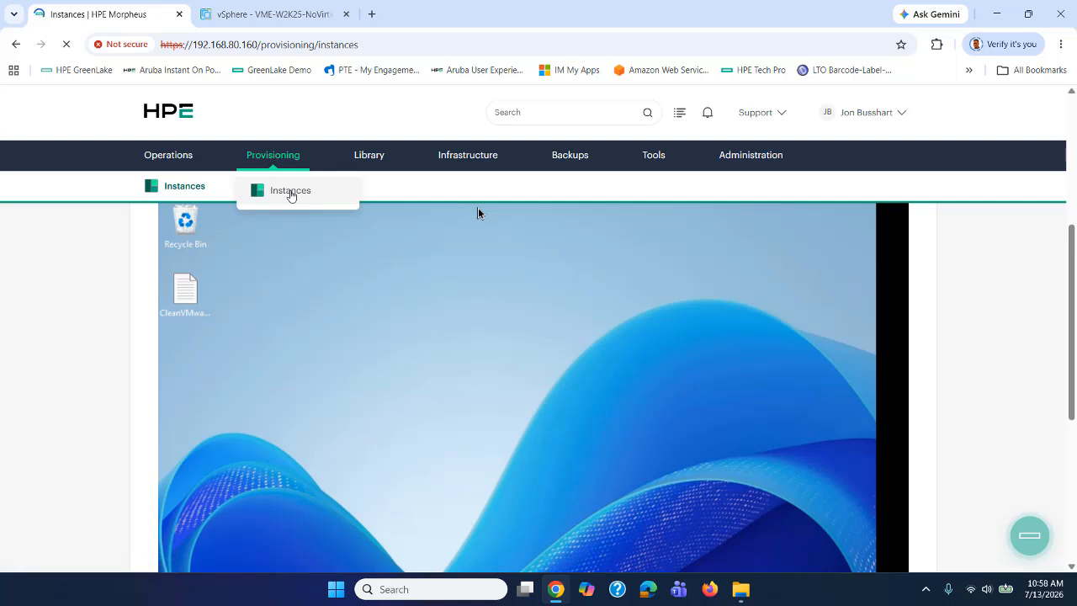